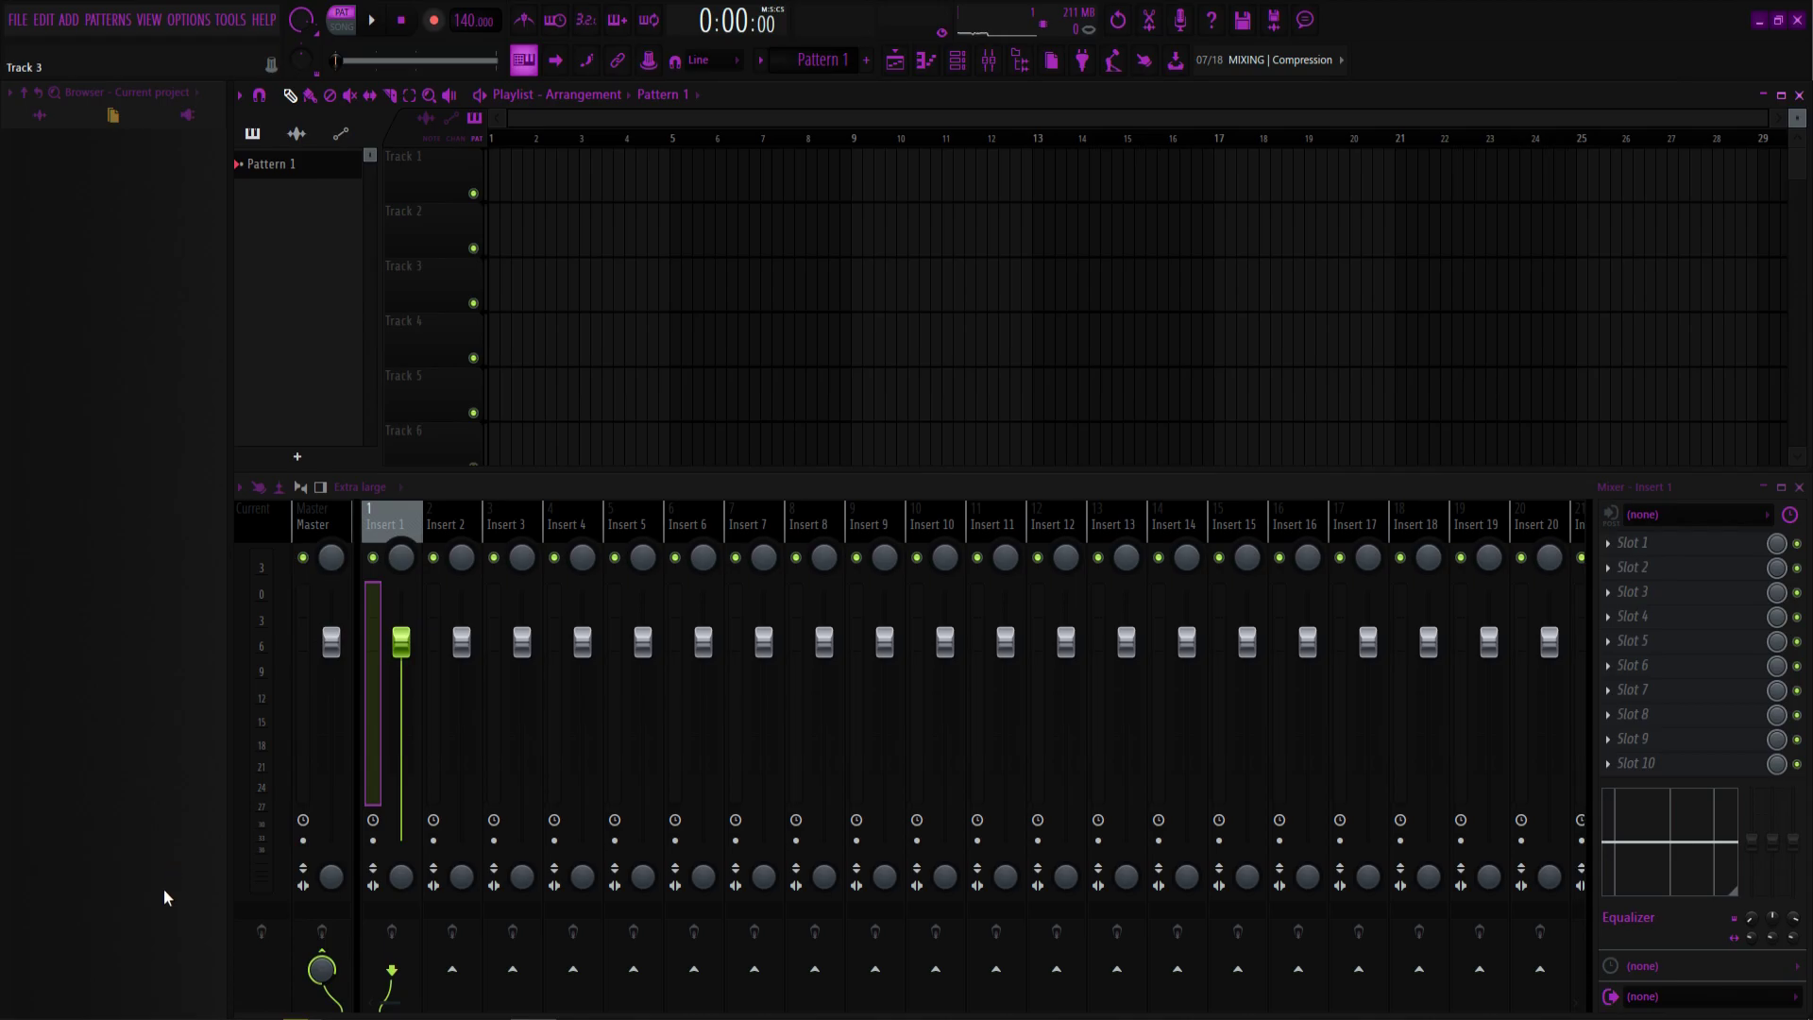
Drag SONG TEMPLATE from the test folder into FL Studio and select the RAW insert.
mouse_move(117, 1018)
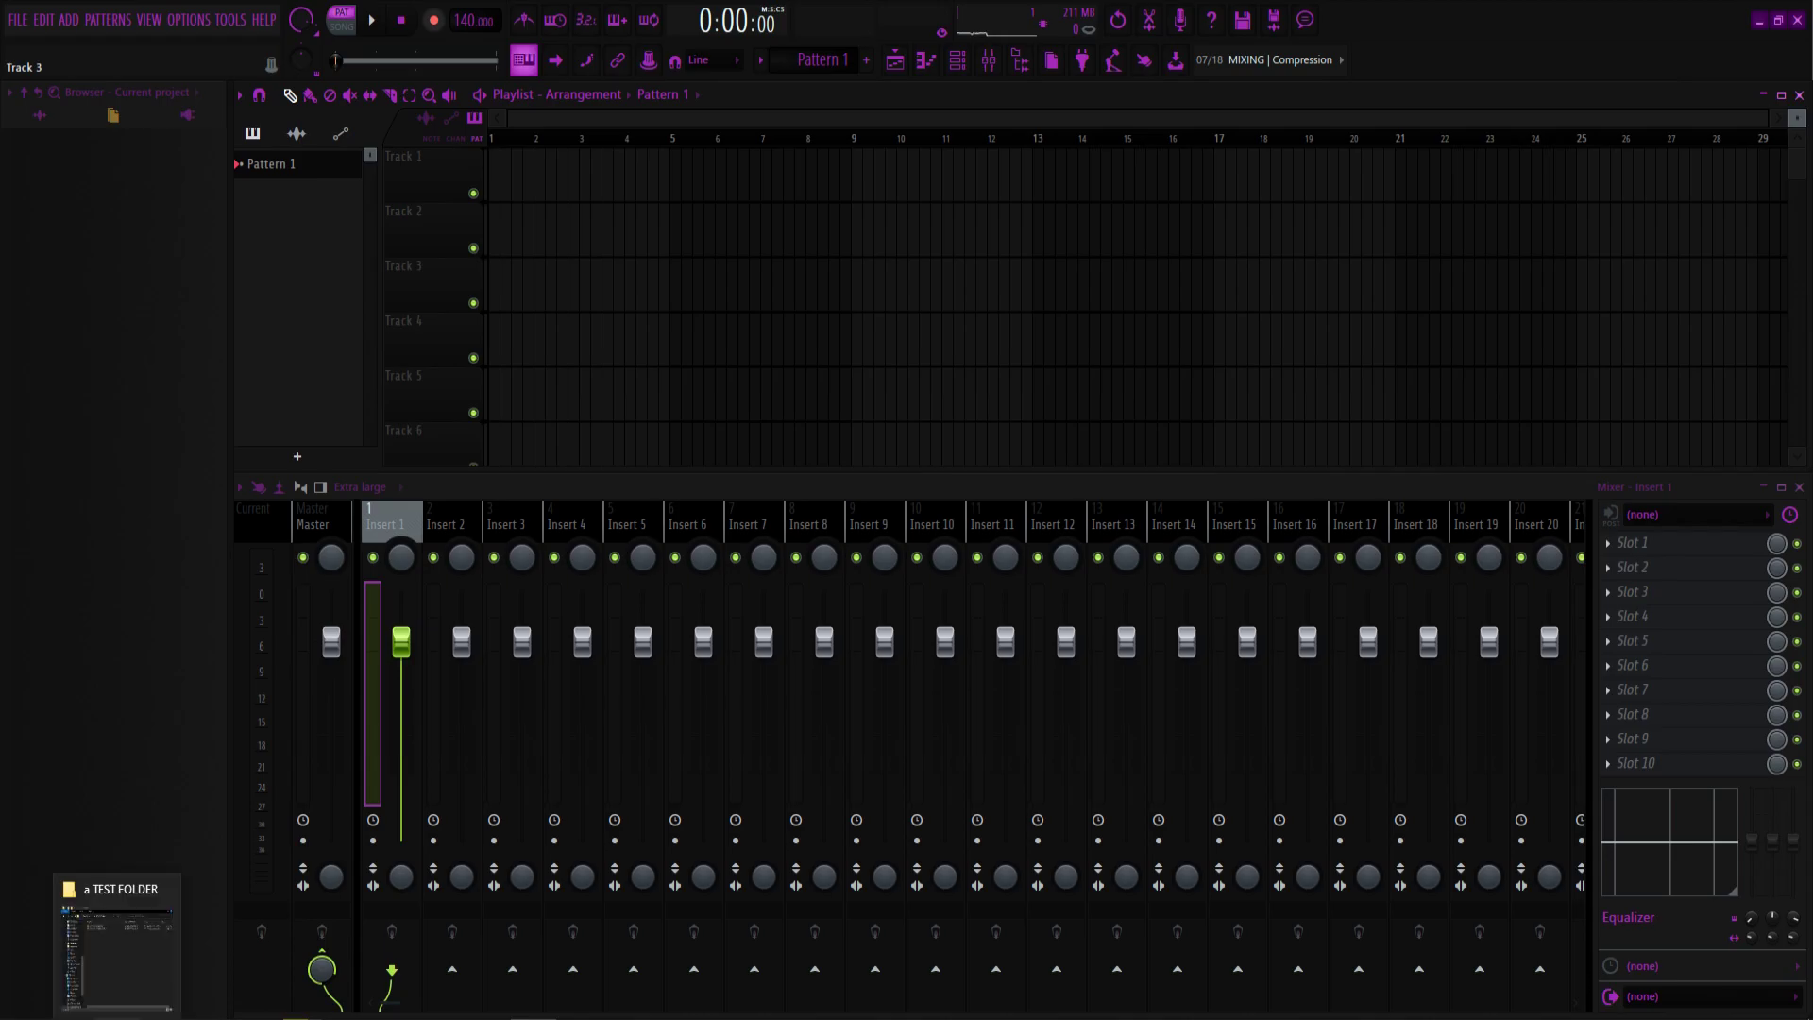
left_click(117, 1018)
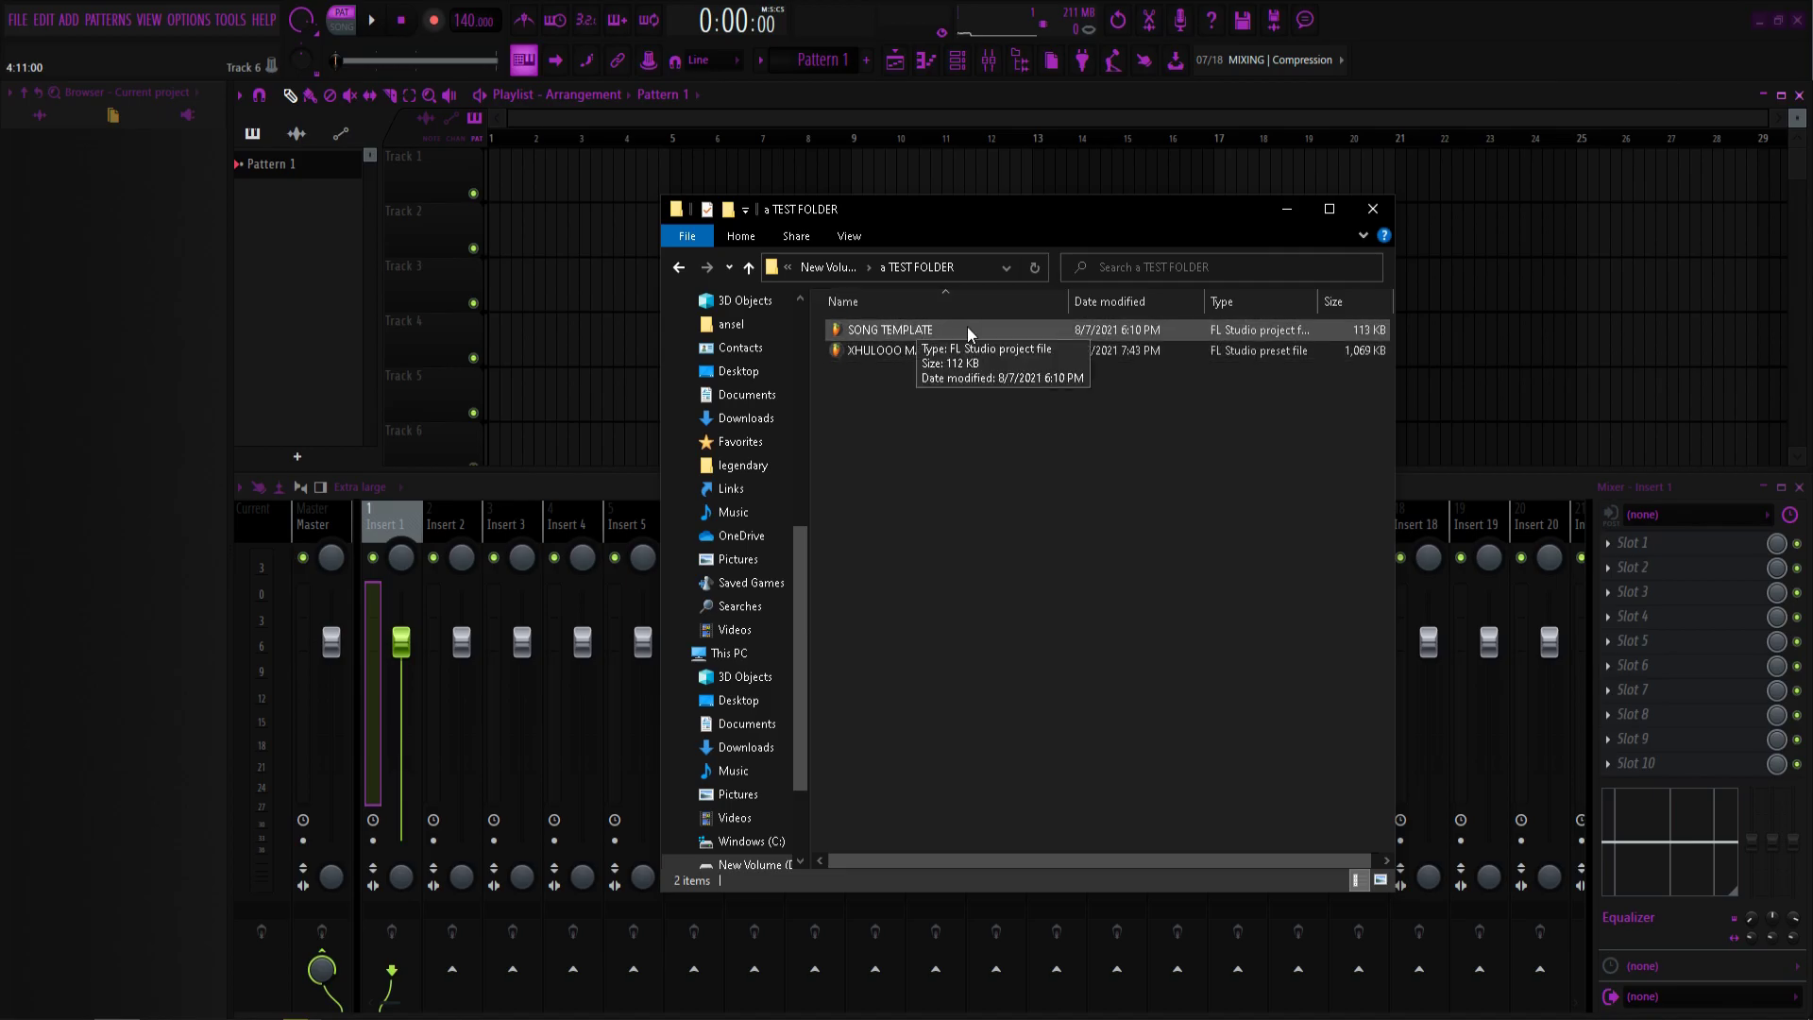
left_click(916, 333)
left_click_drag(918, 335, 356, 393)
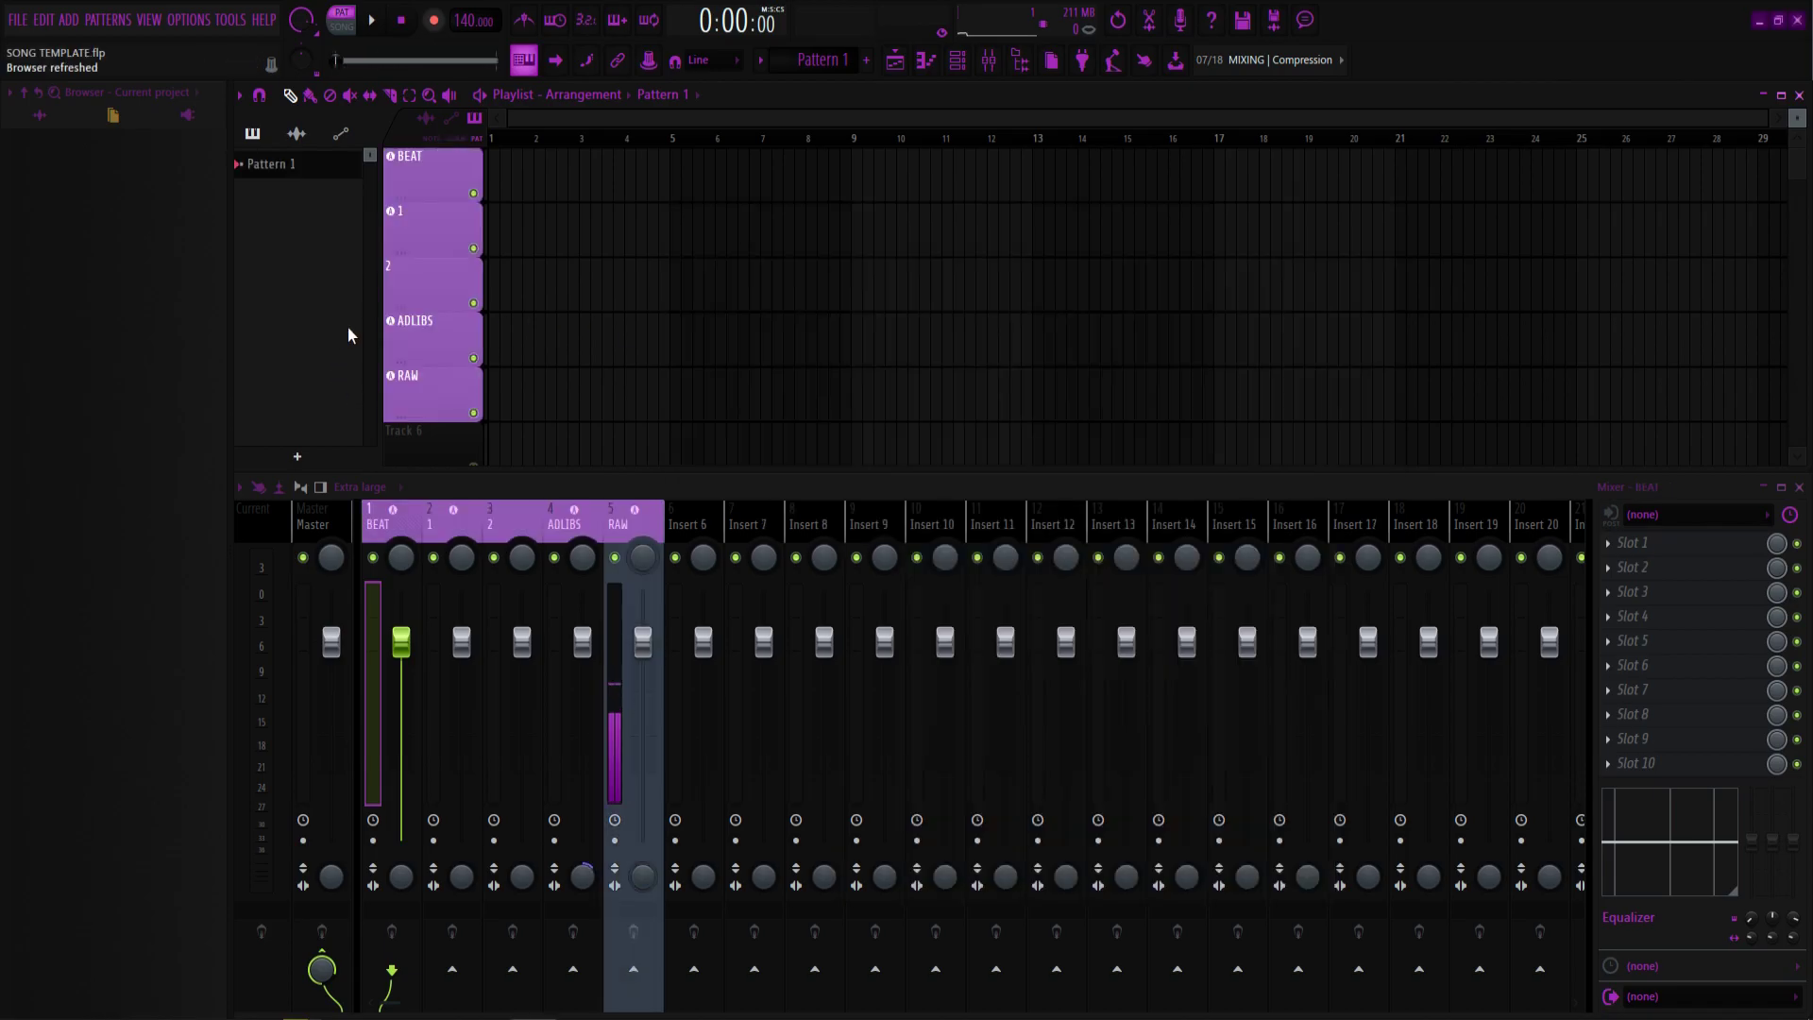
left_click(645, 530)
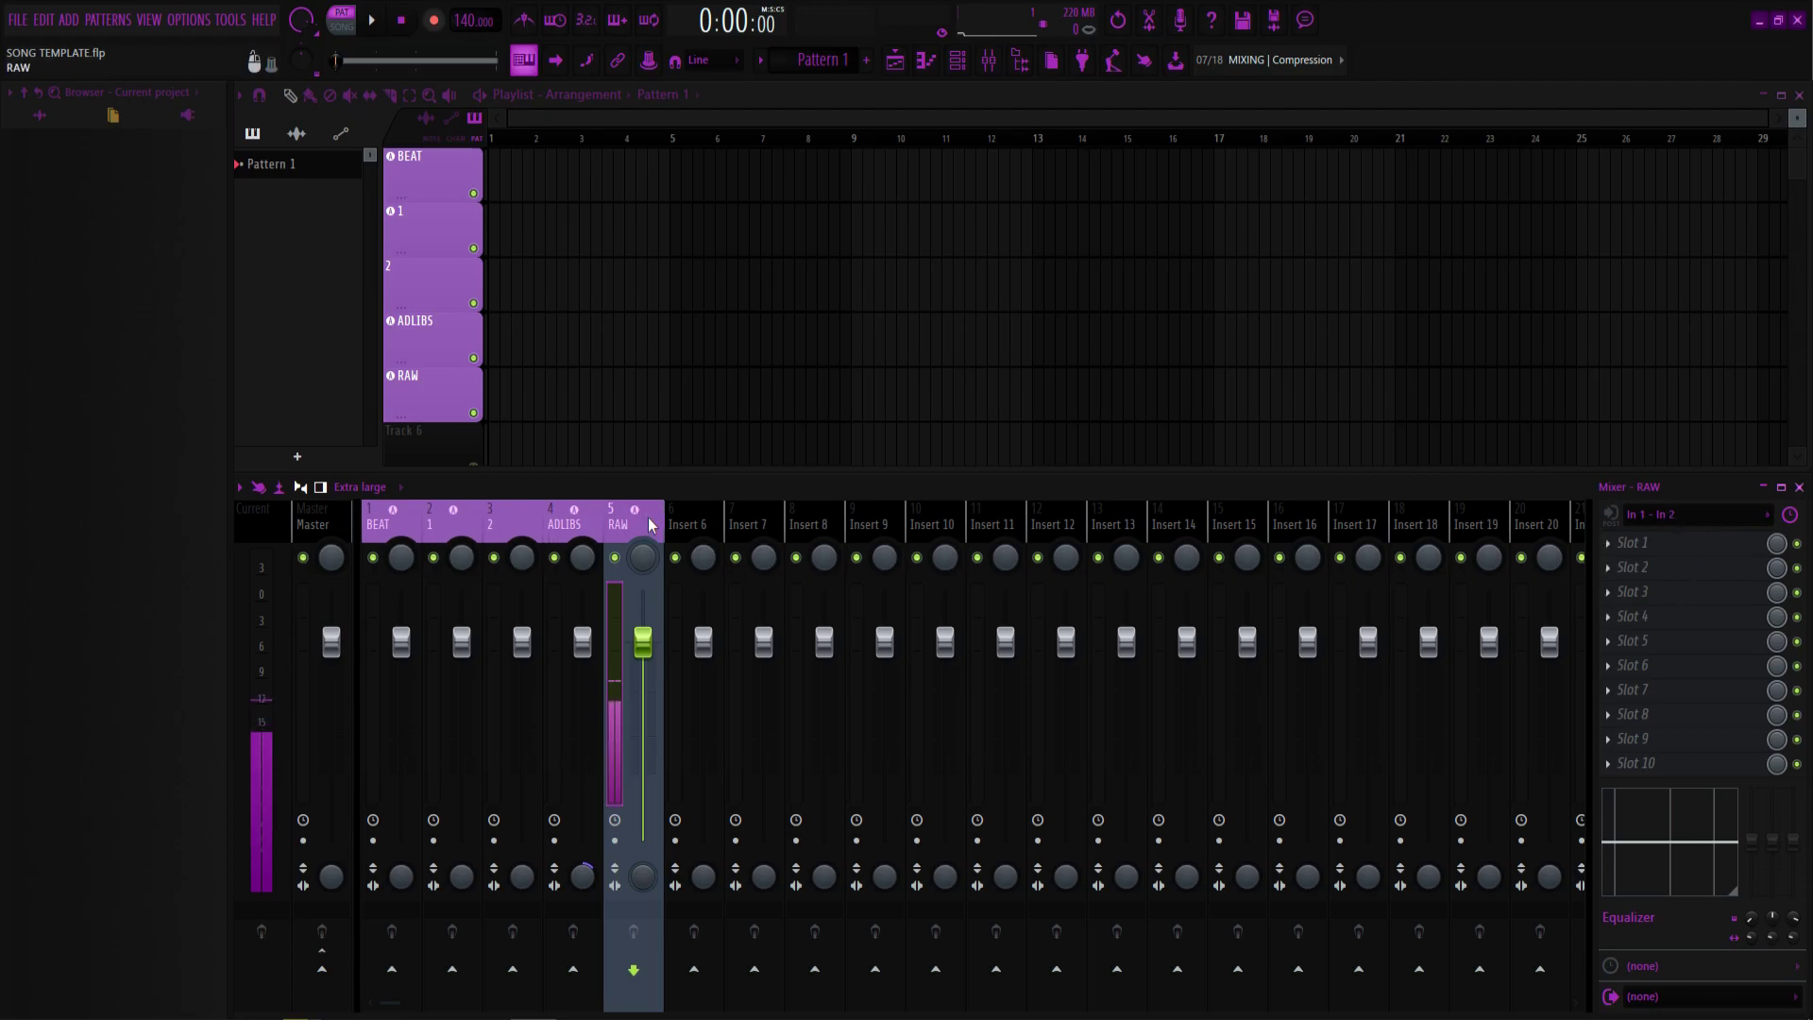
Set the RAW mixer insert's audio input to In 1.
left_click(1691, 515)
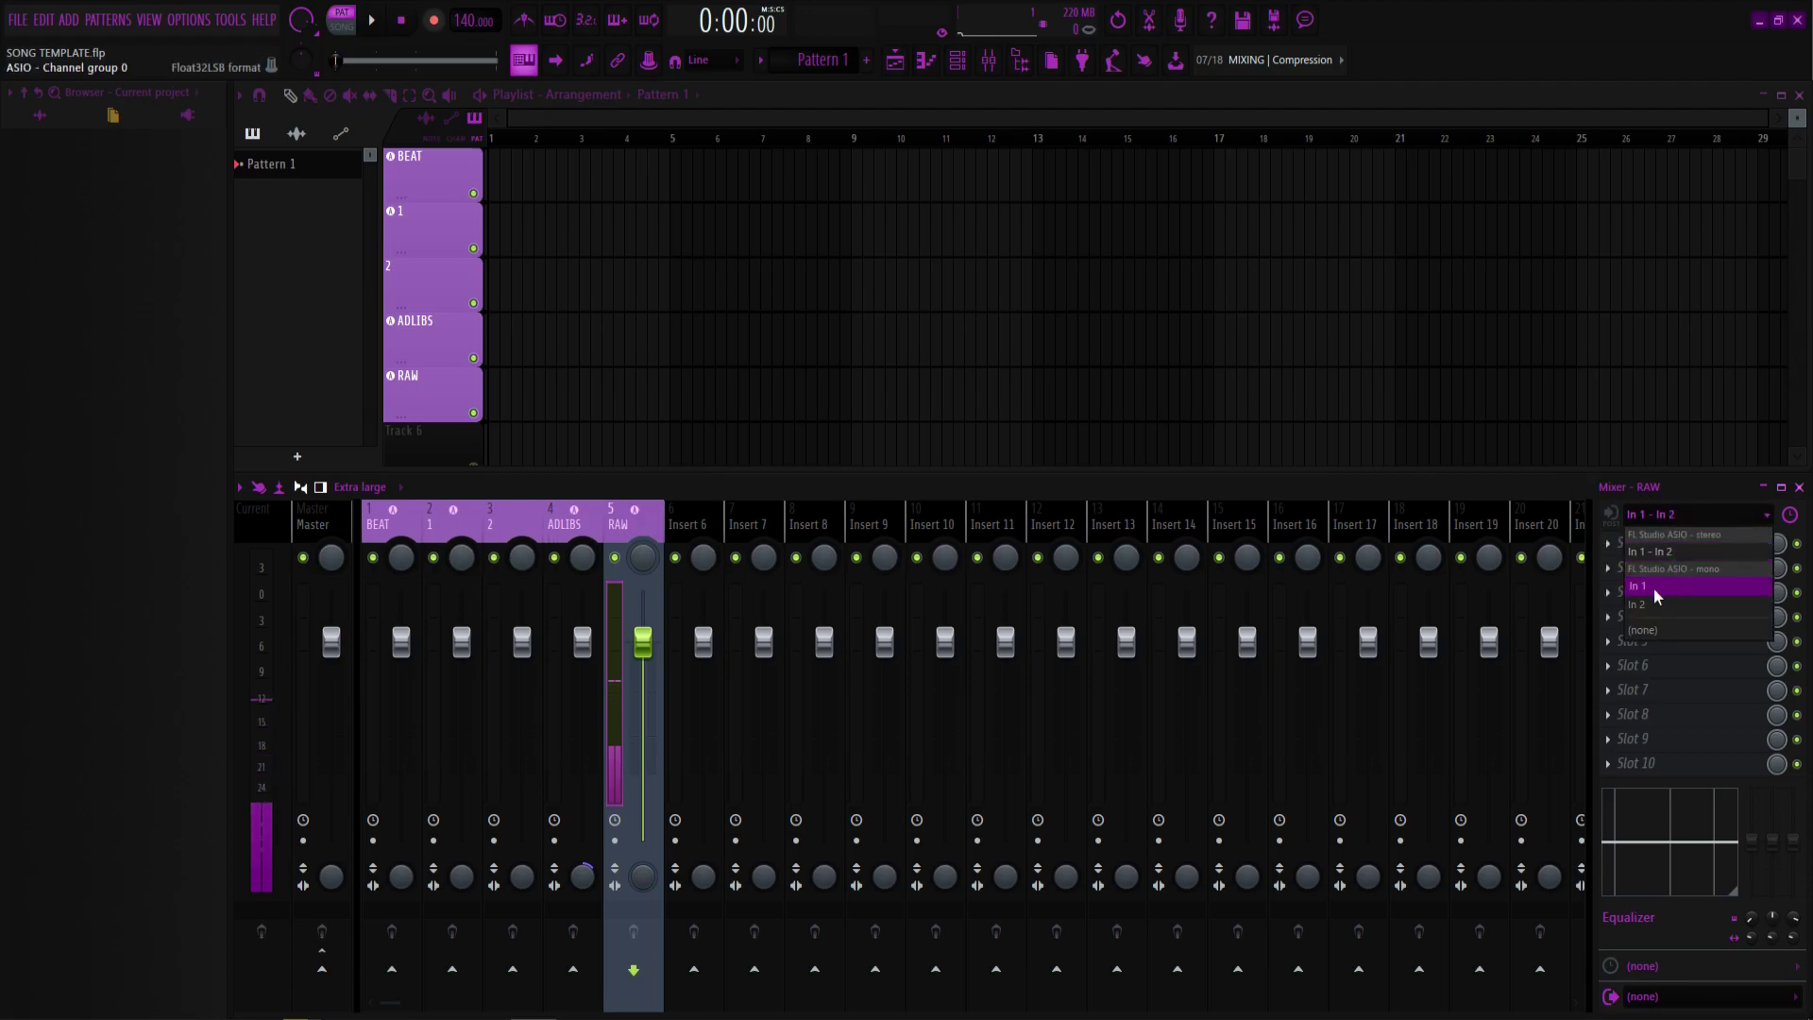
left_click(1652, 587)
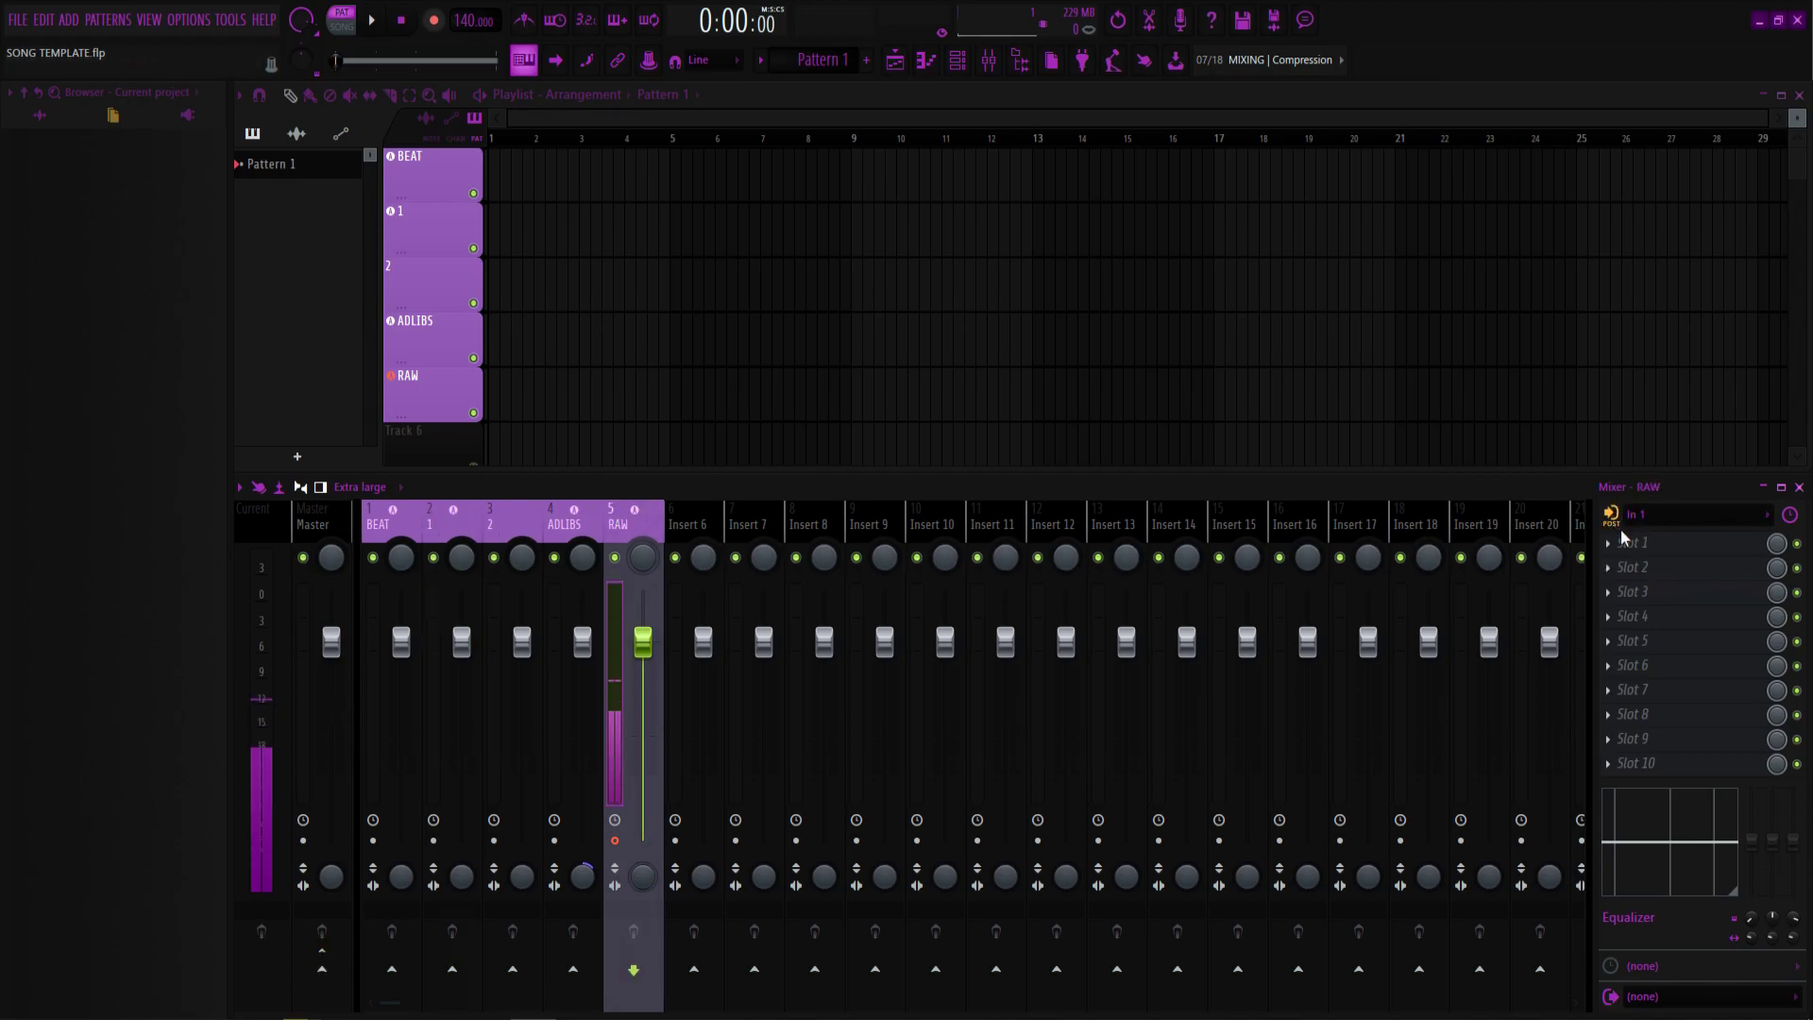
left_click(454, 523)
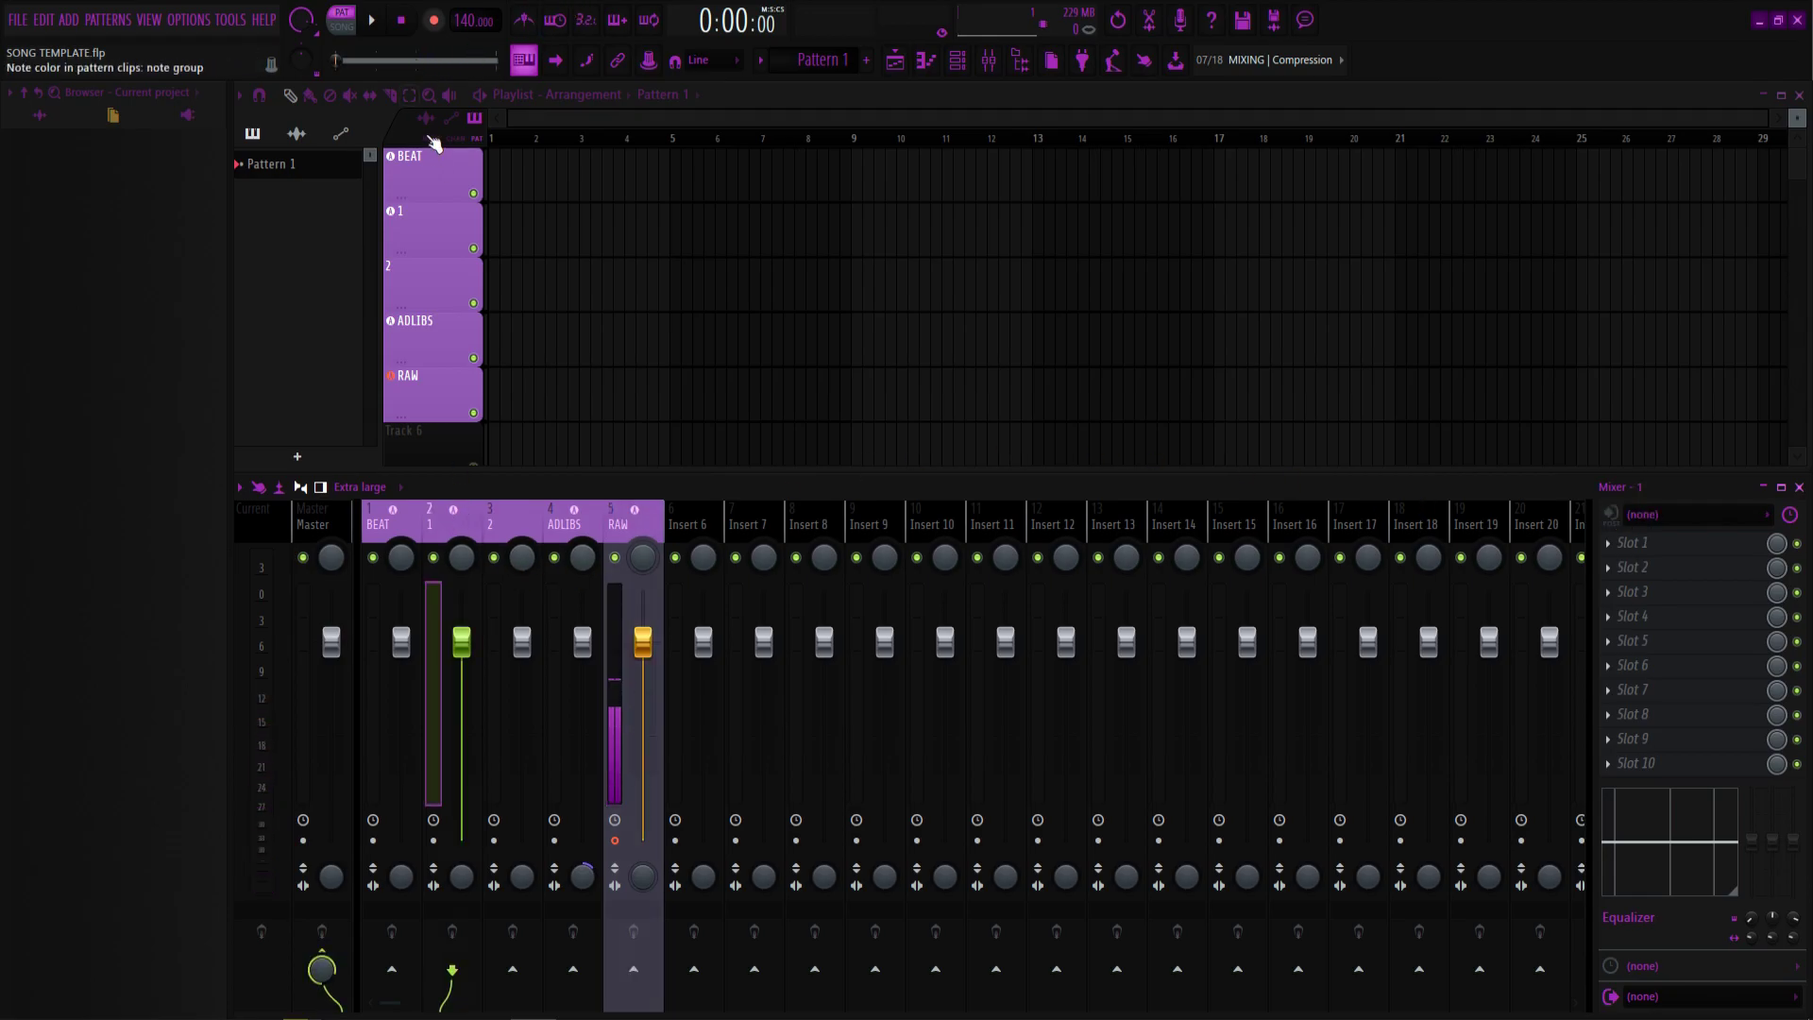
Paint Pattern 1 on BEAT across bars 1–11, switch to Song mode, and arm recording.
left_click_drag(518, 179, 949, 184)
key("l")
left_click(379, 516)
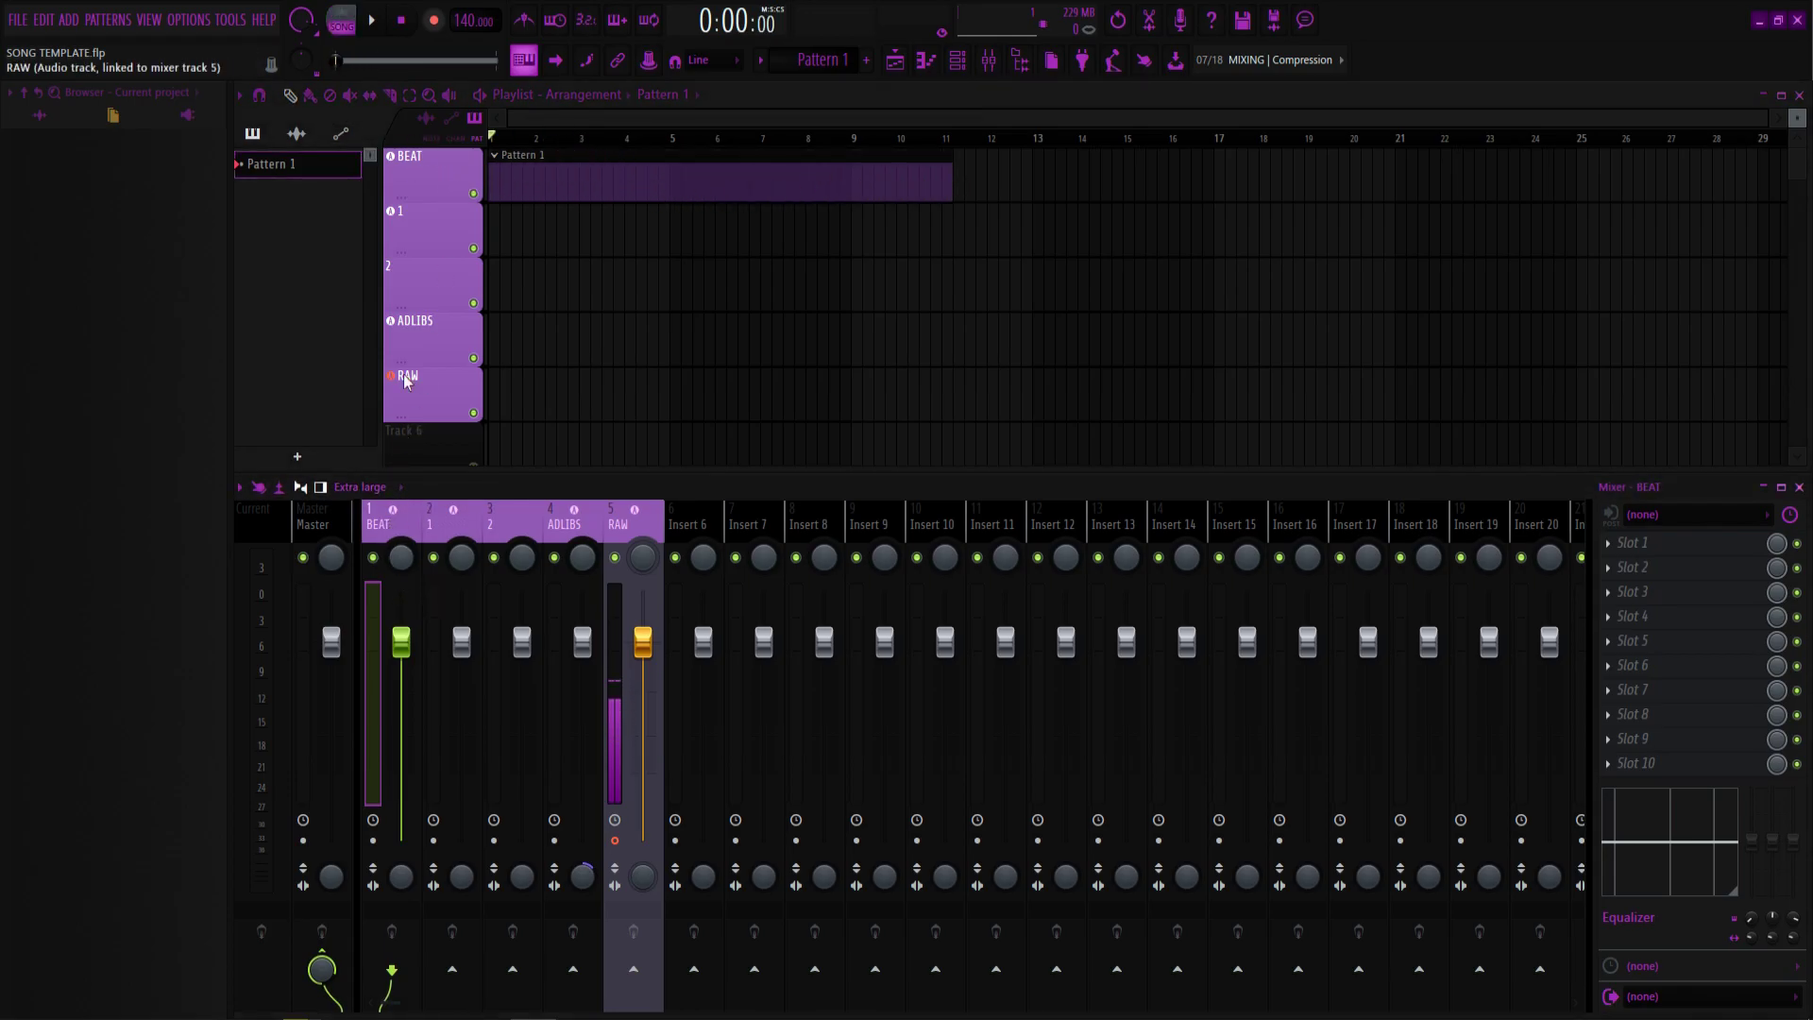
left_click(451, 526)
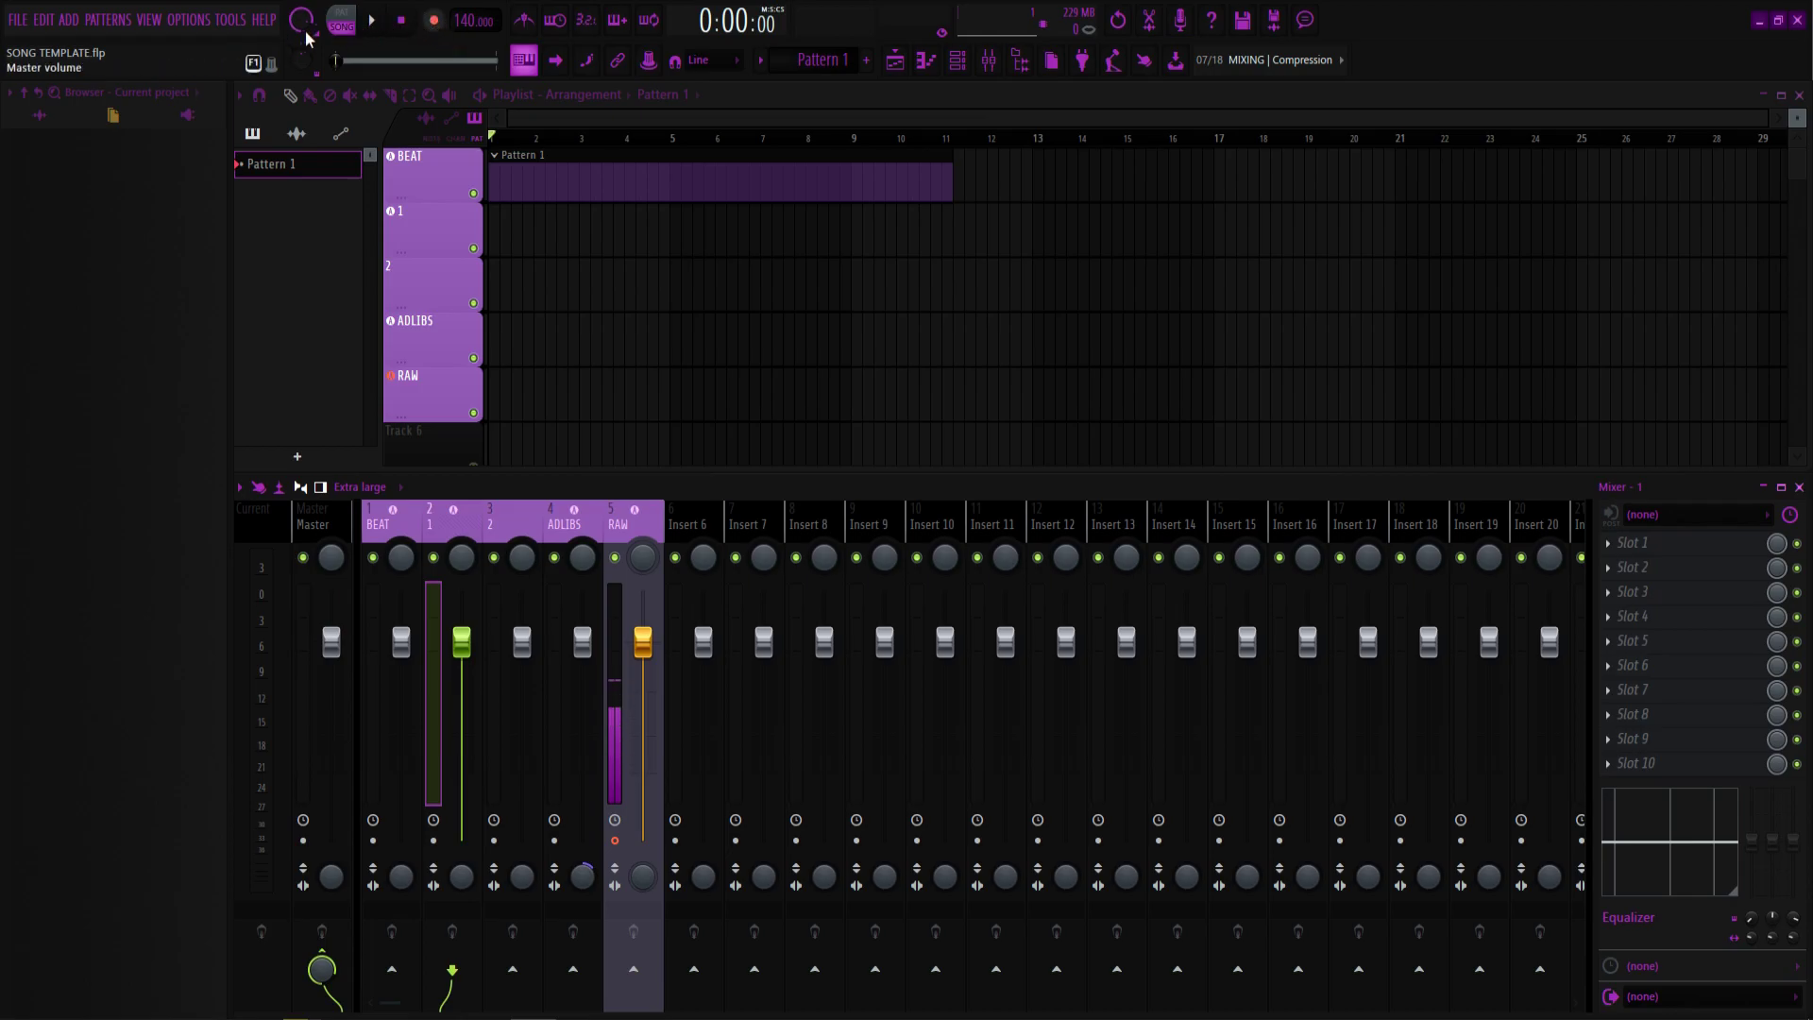
left_click(434, 21)
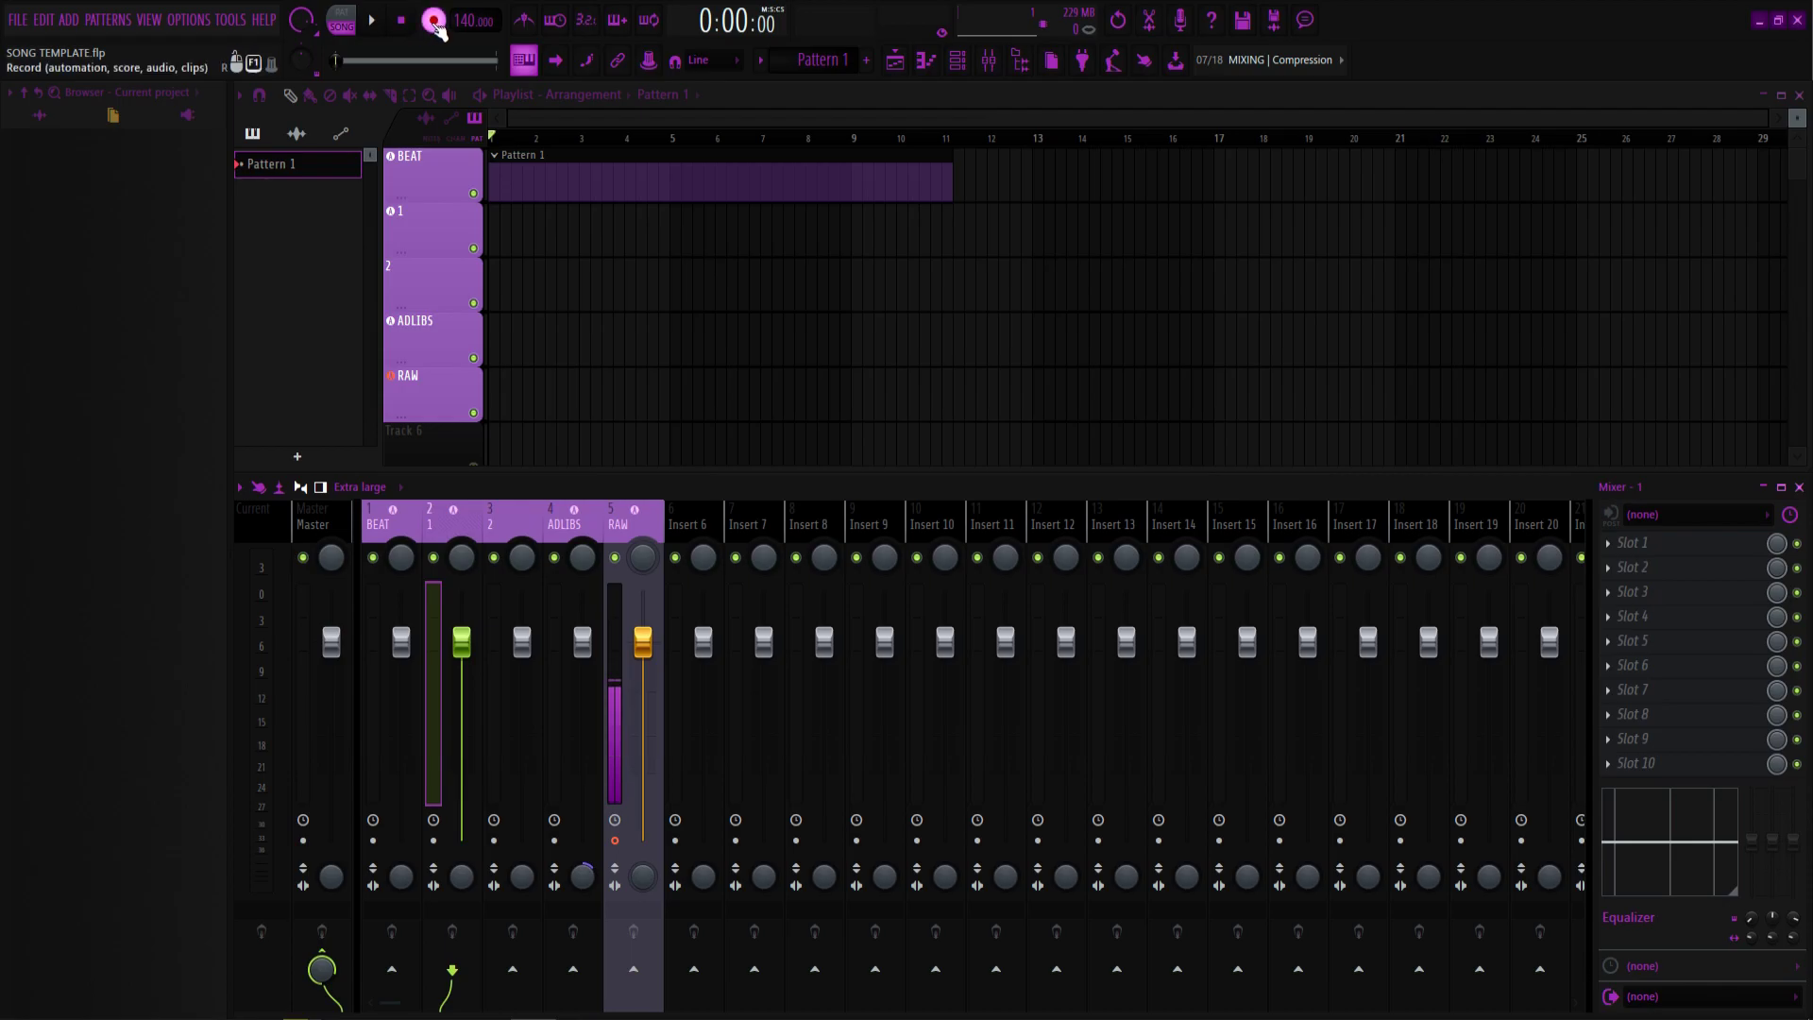
Record a vocal take onto the RAW track, then stop recording and playback.
left_click(373, 29)
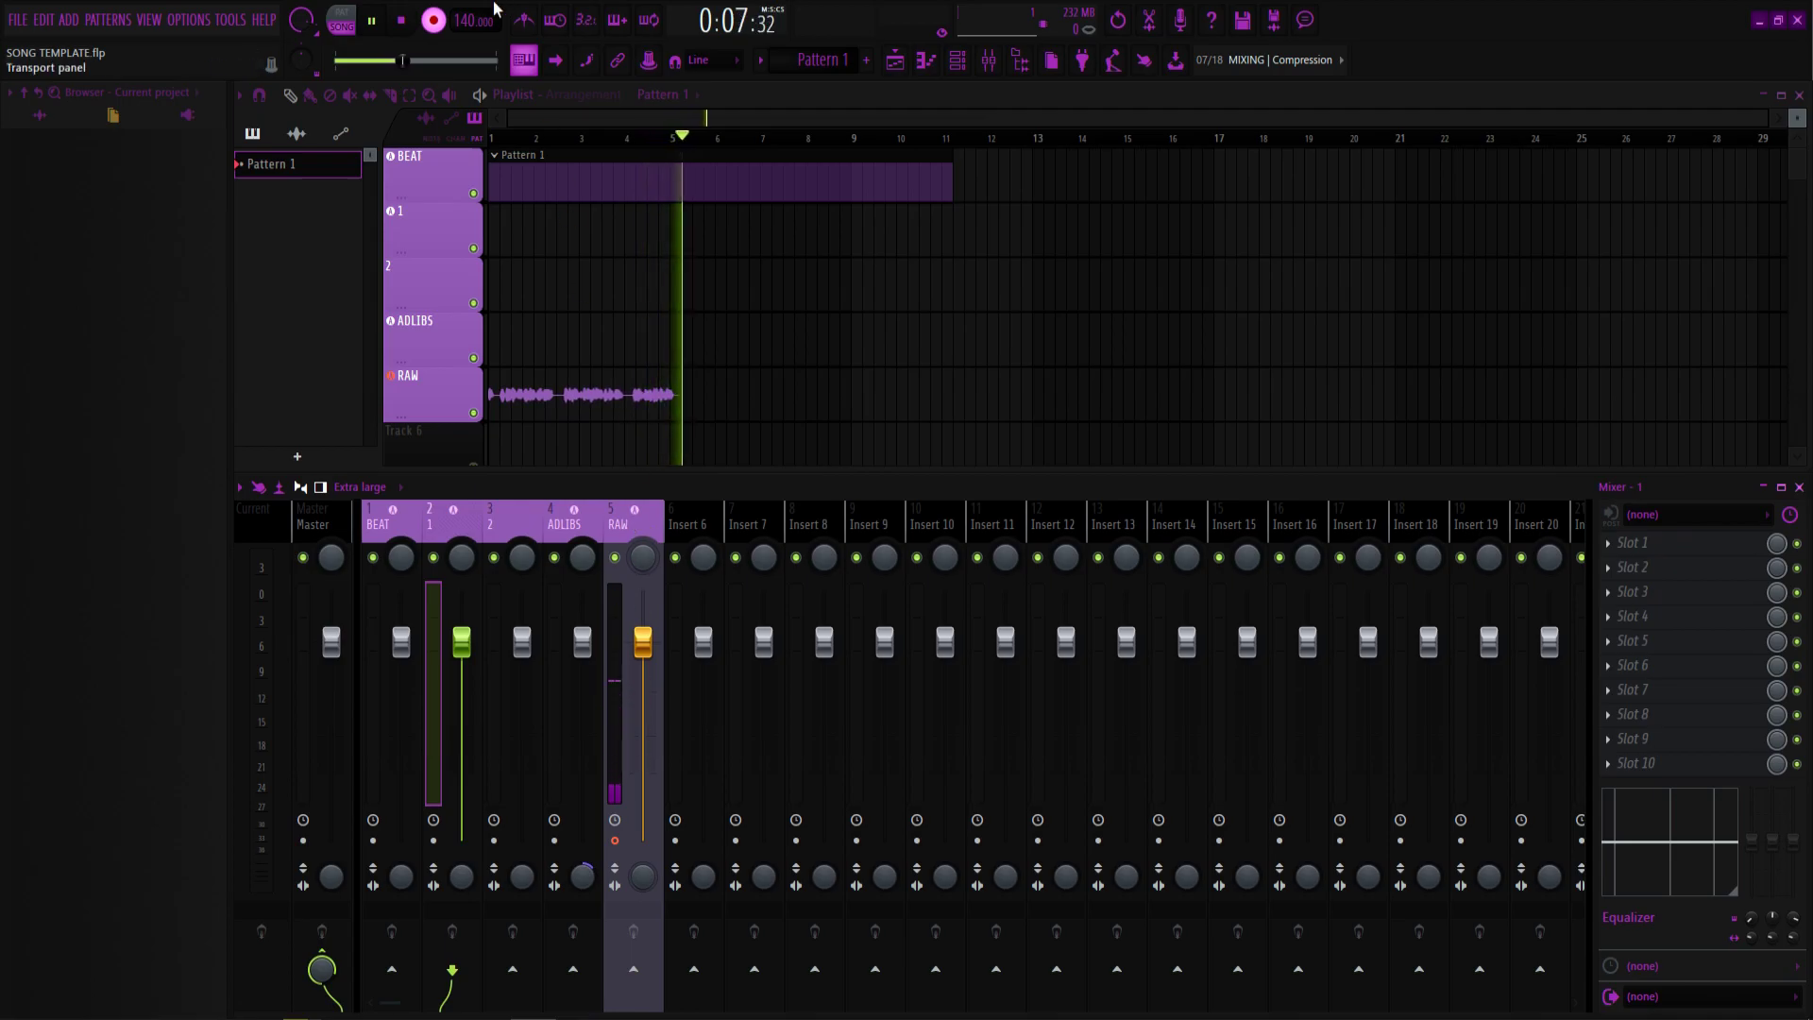
left_click(440, 26)
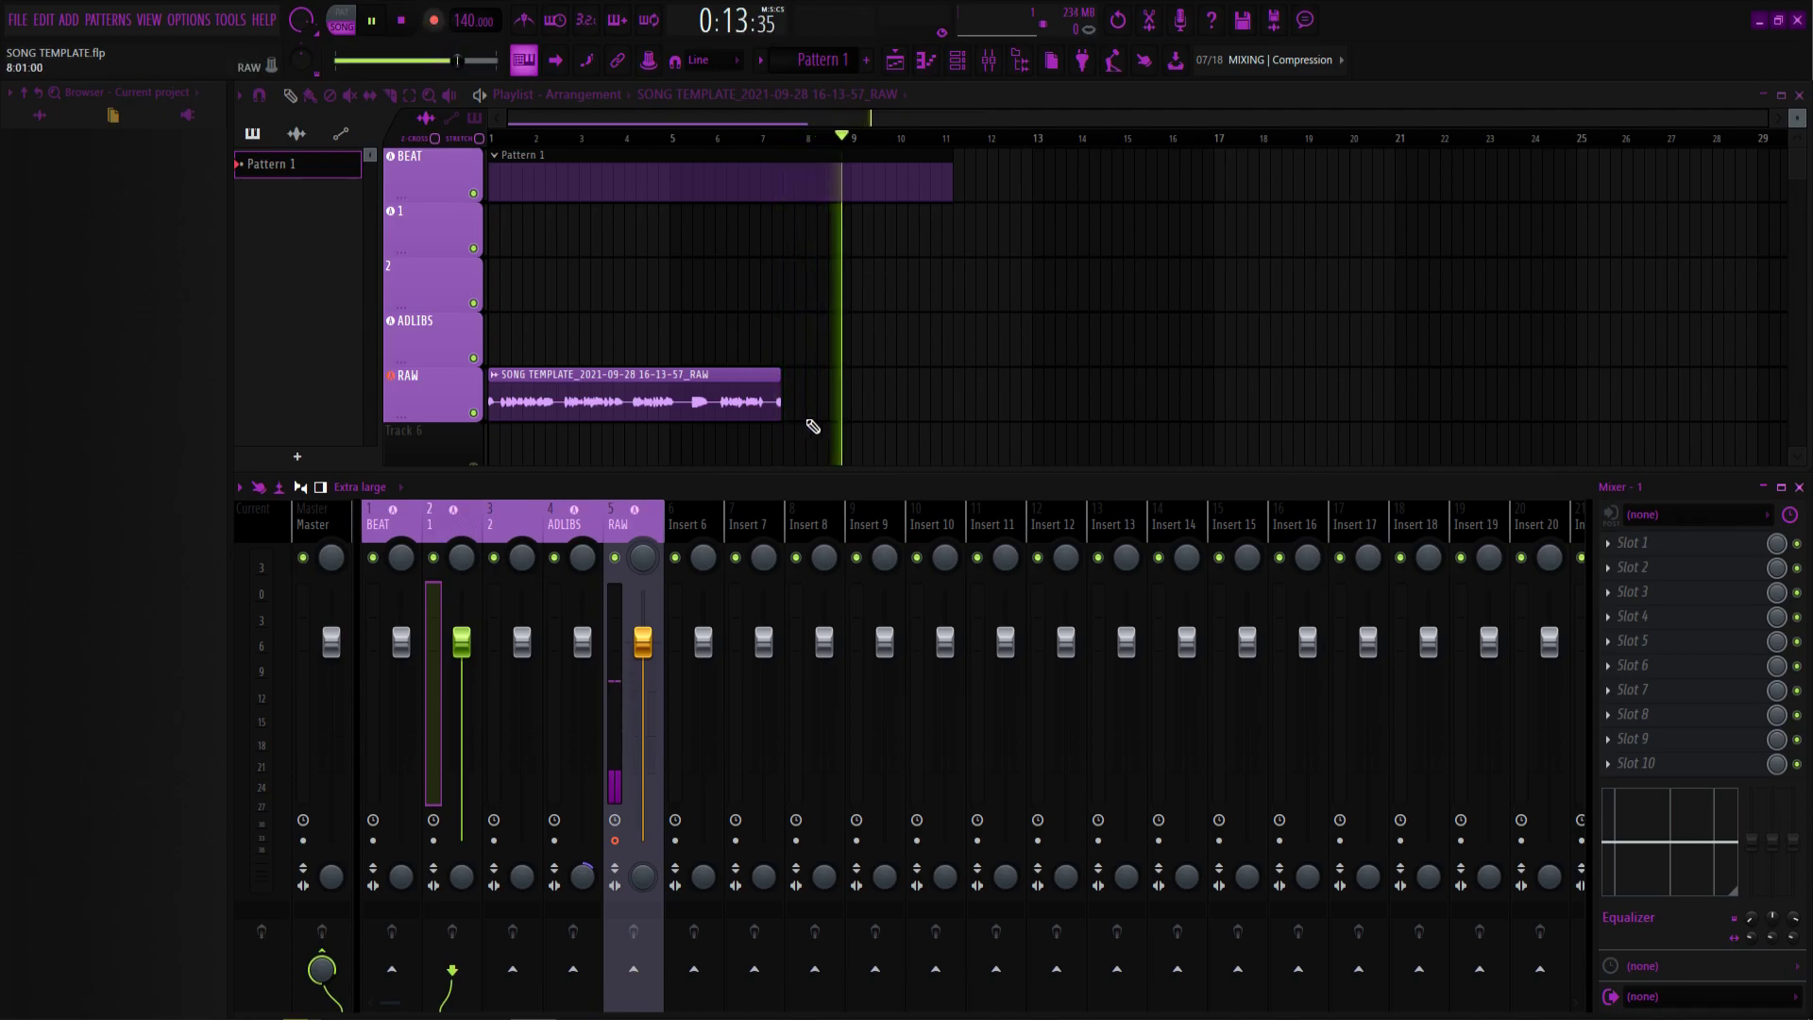
left_click(371, 21)
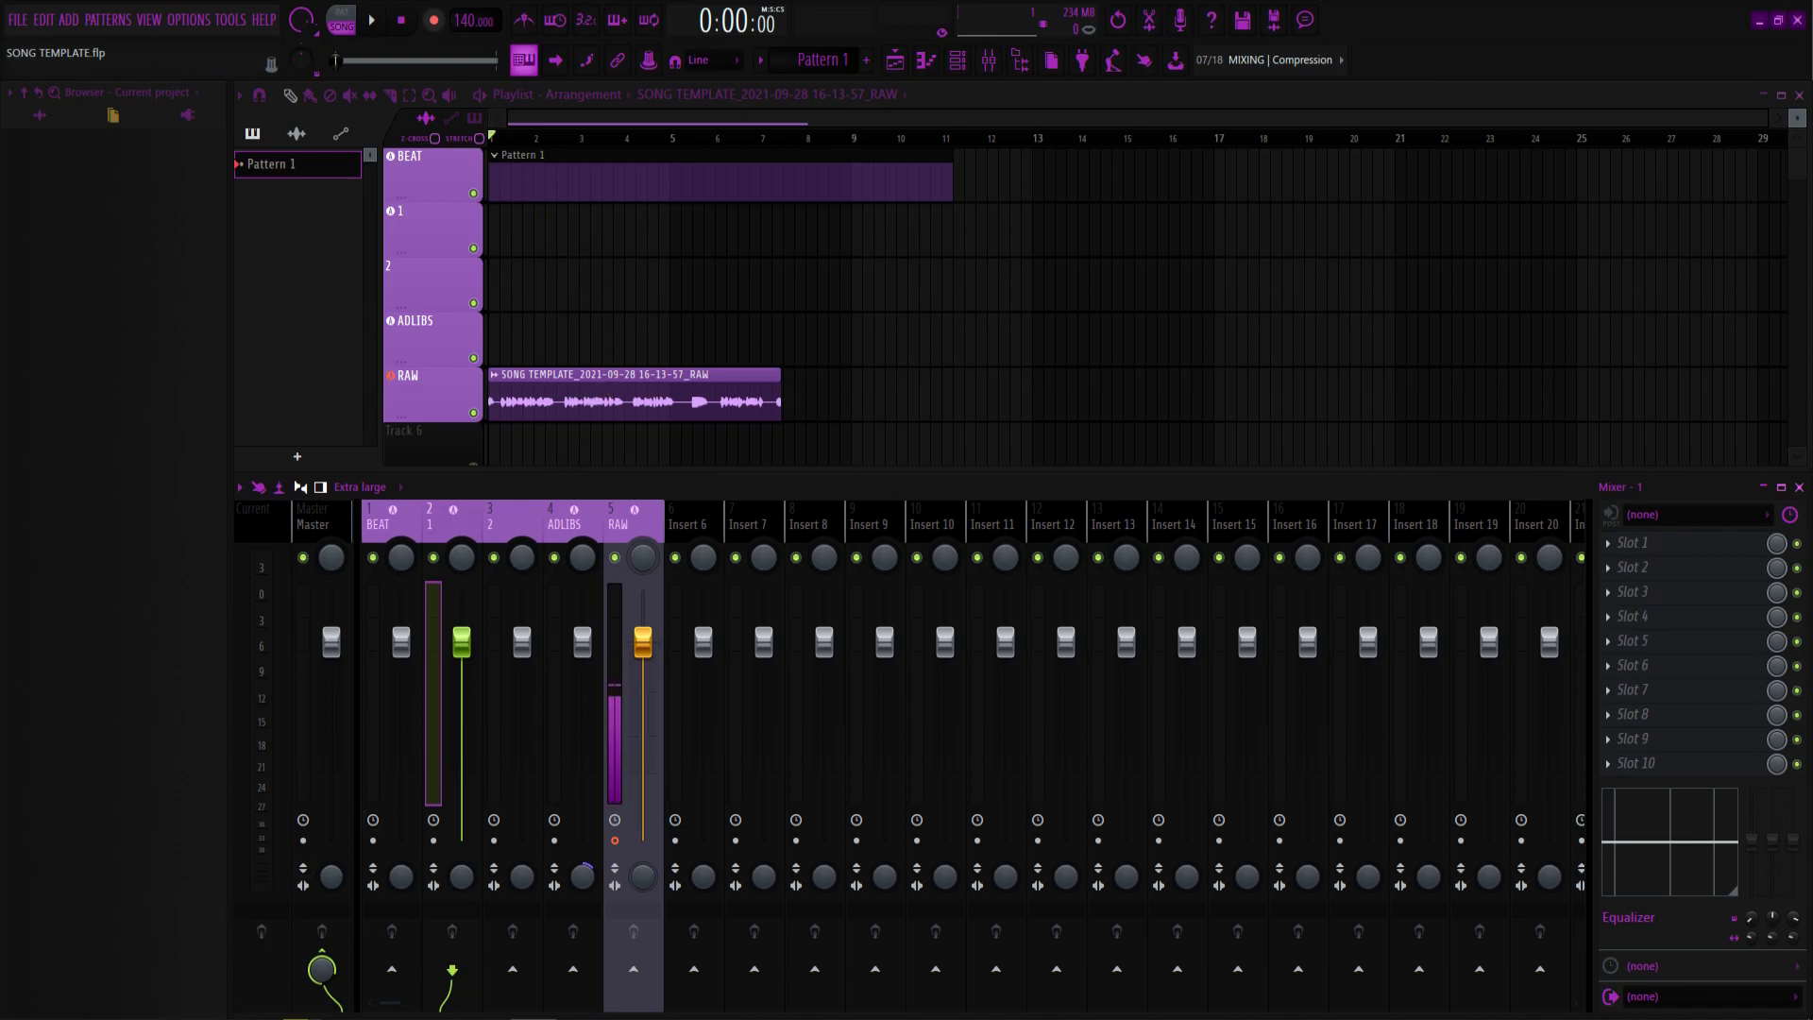
left_click(117, 1018)
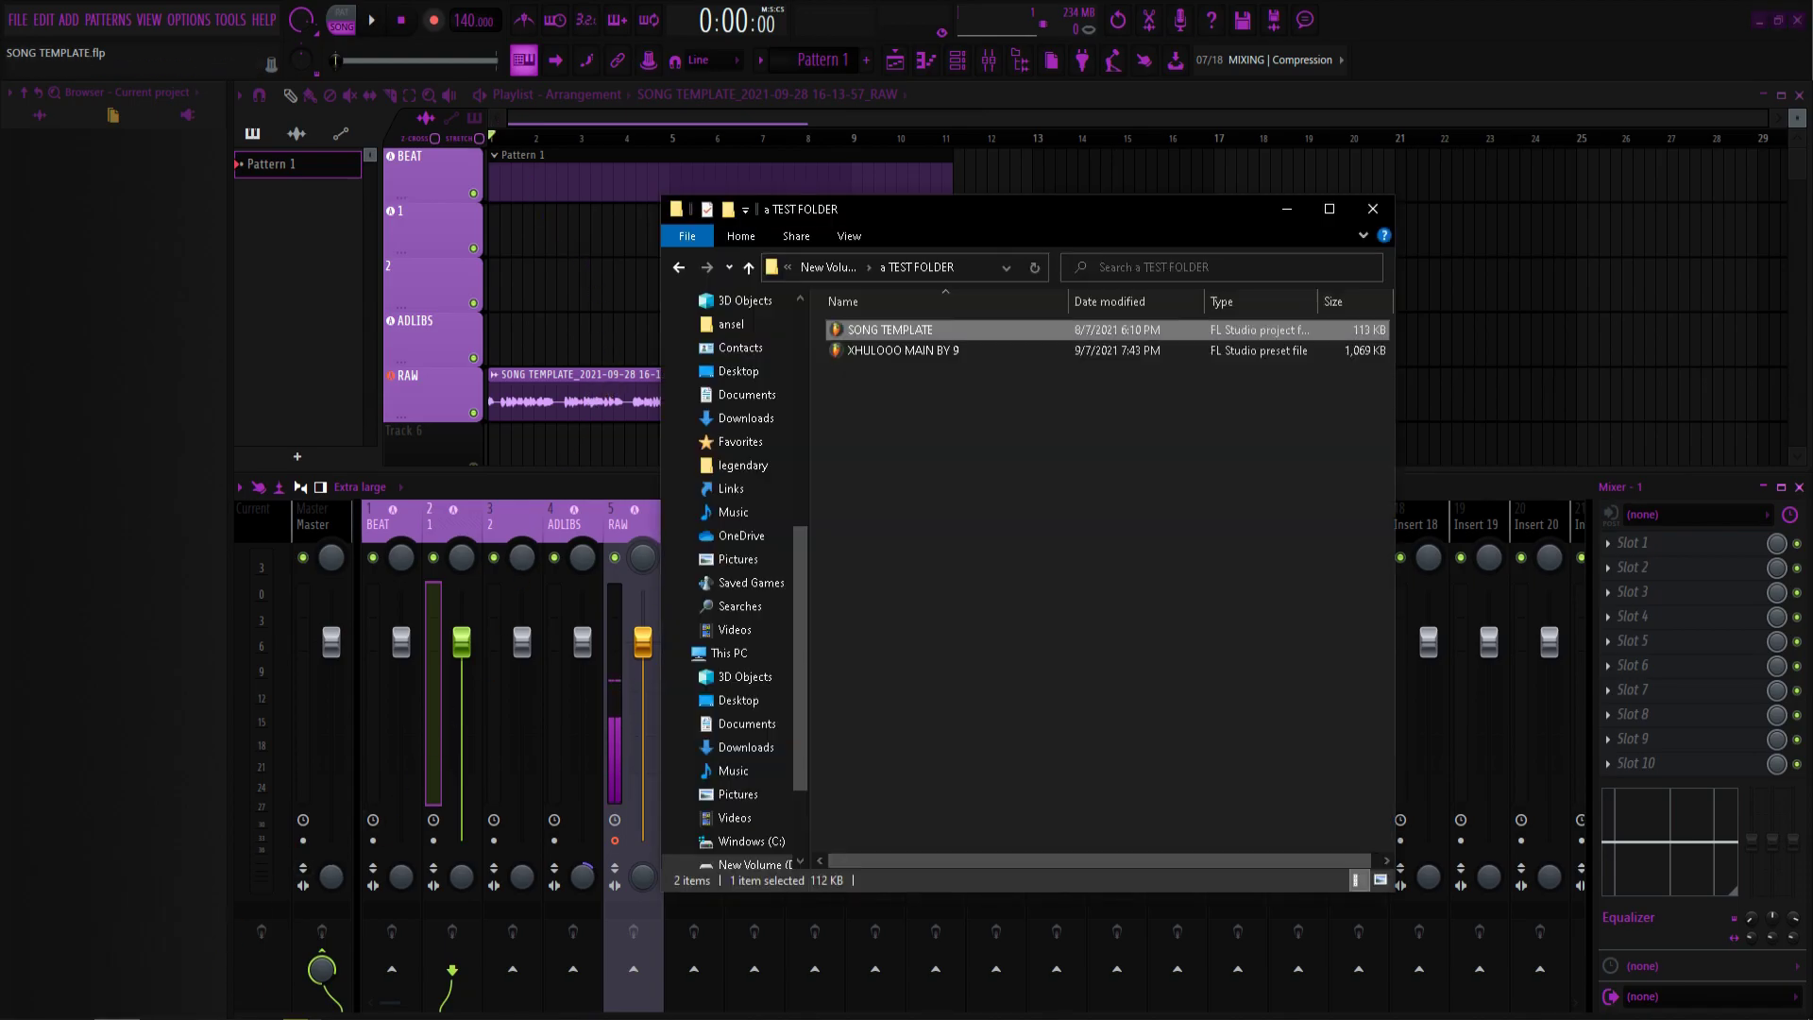
Load the XHULOOO MAIN BY 9 preset chain onto mixer insert 2, then select BEAT.
left_click(890, 351)
left_click_drag(891, 356, 450, 525)
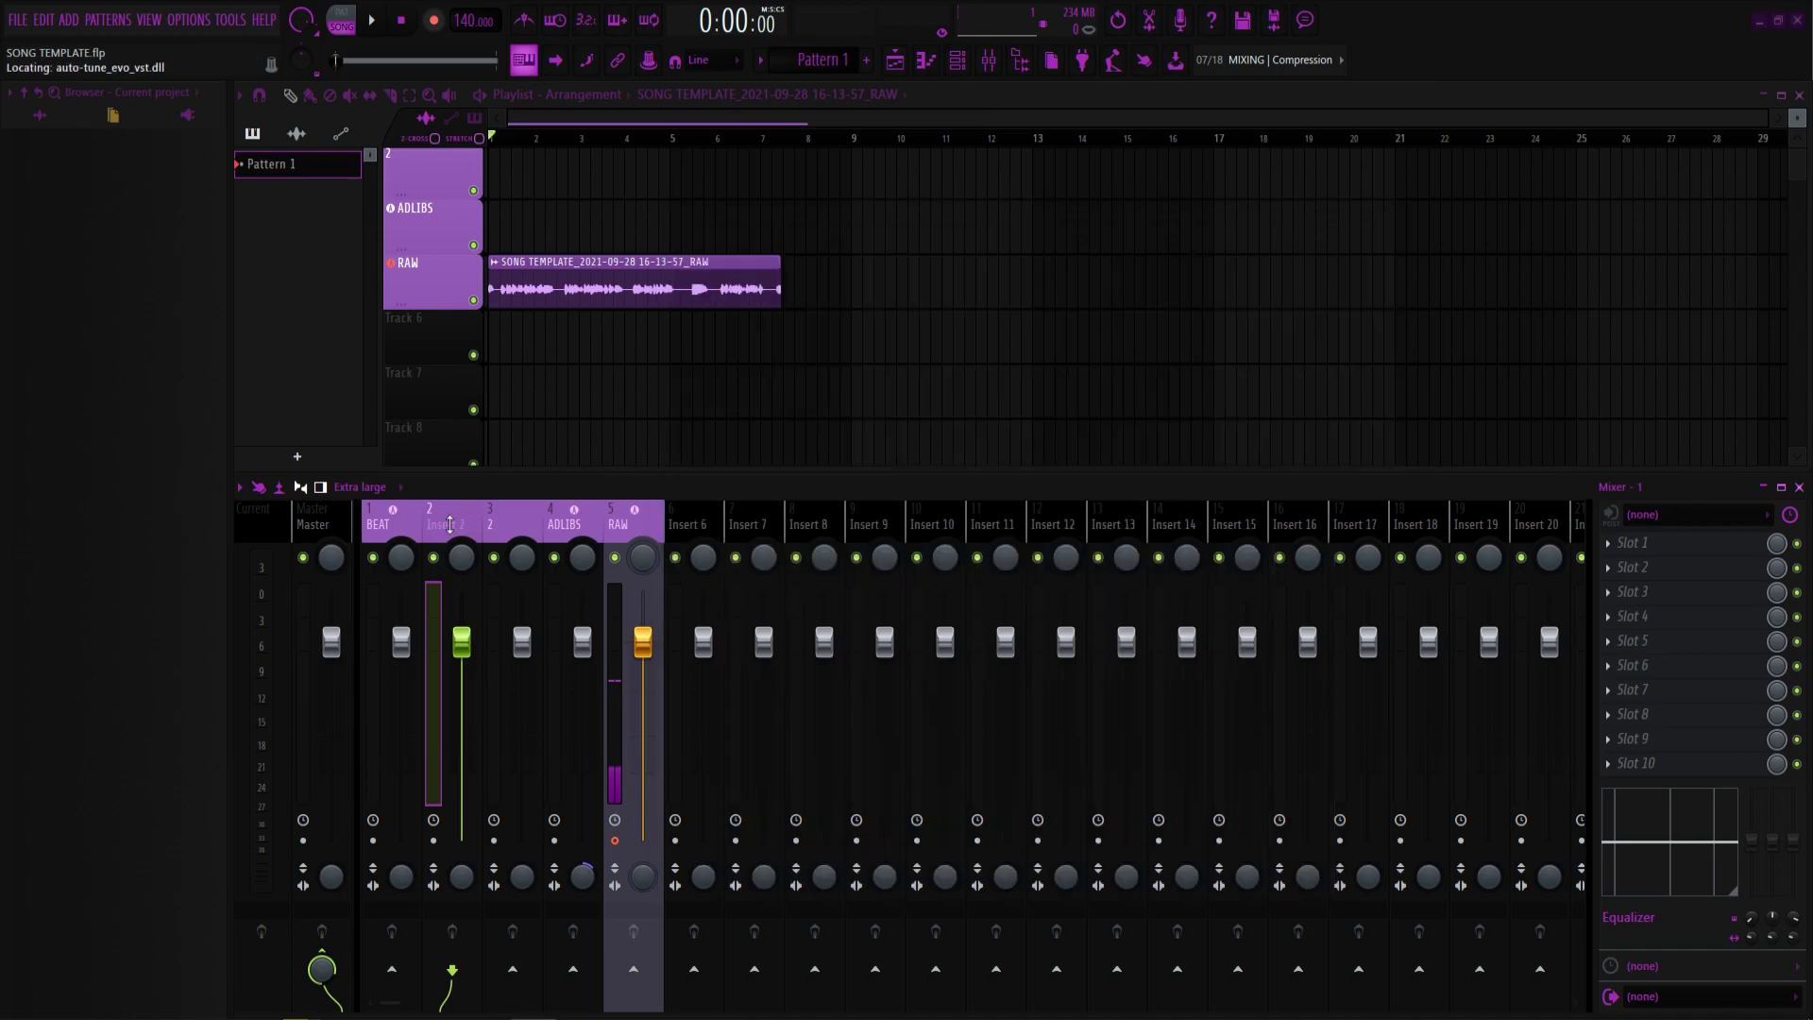
scroll(524, 383, "up", 2)
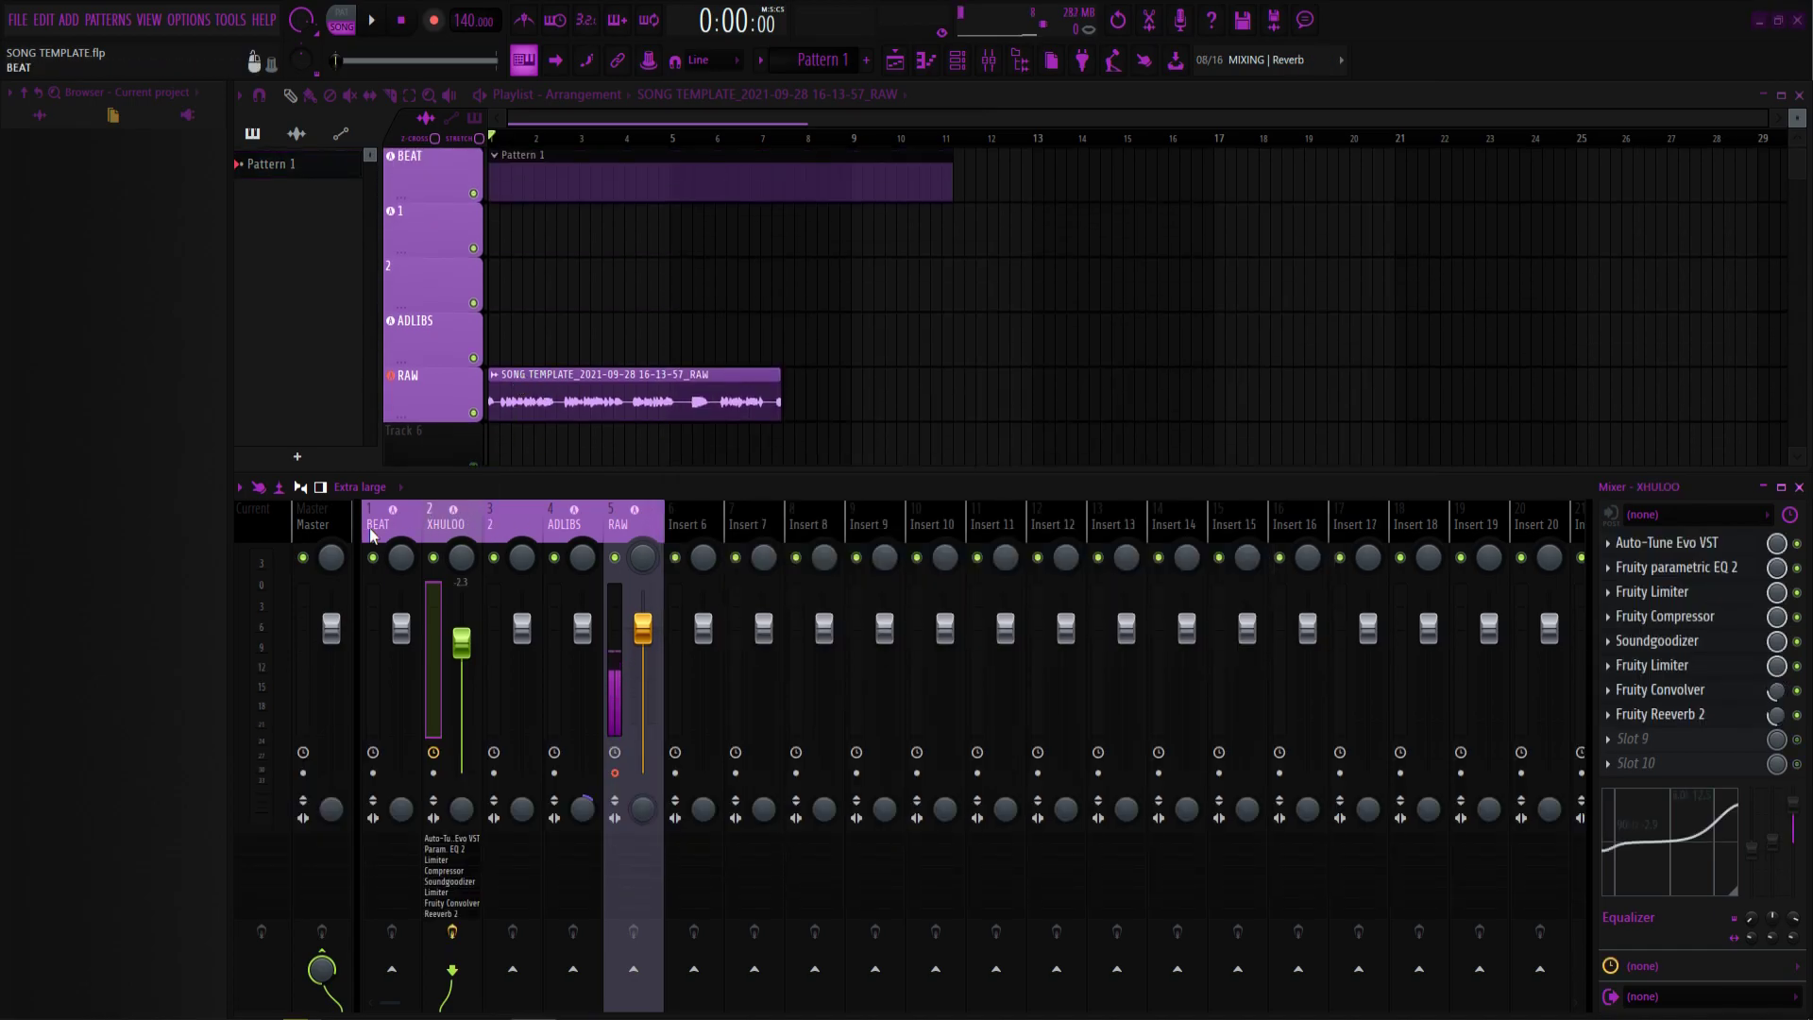
left_click(370, 527)
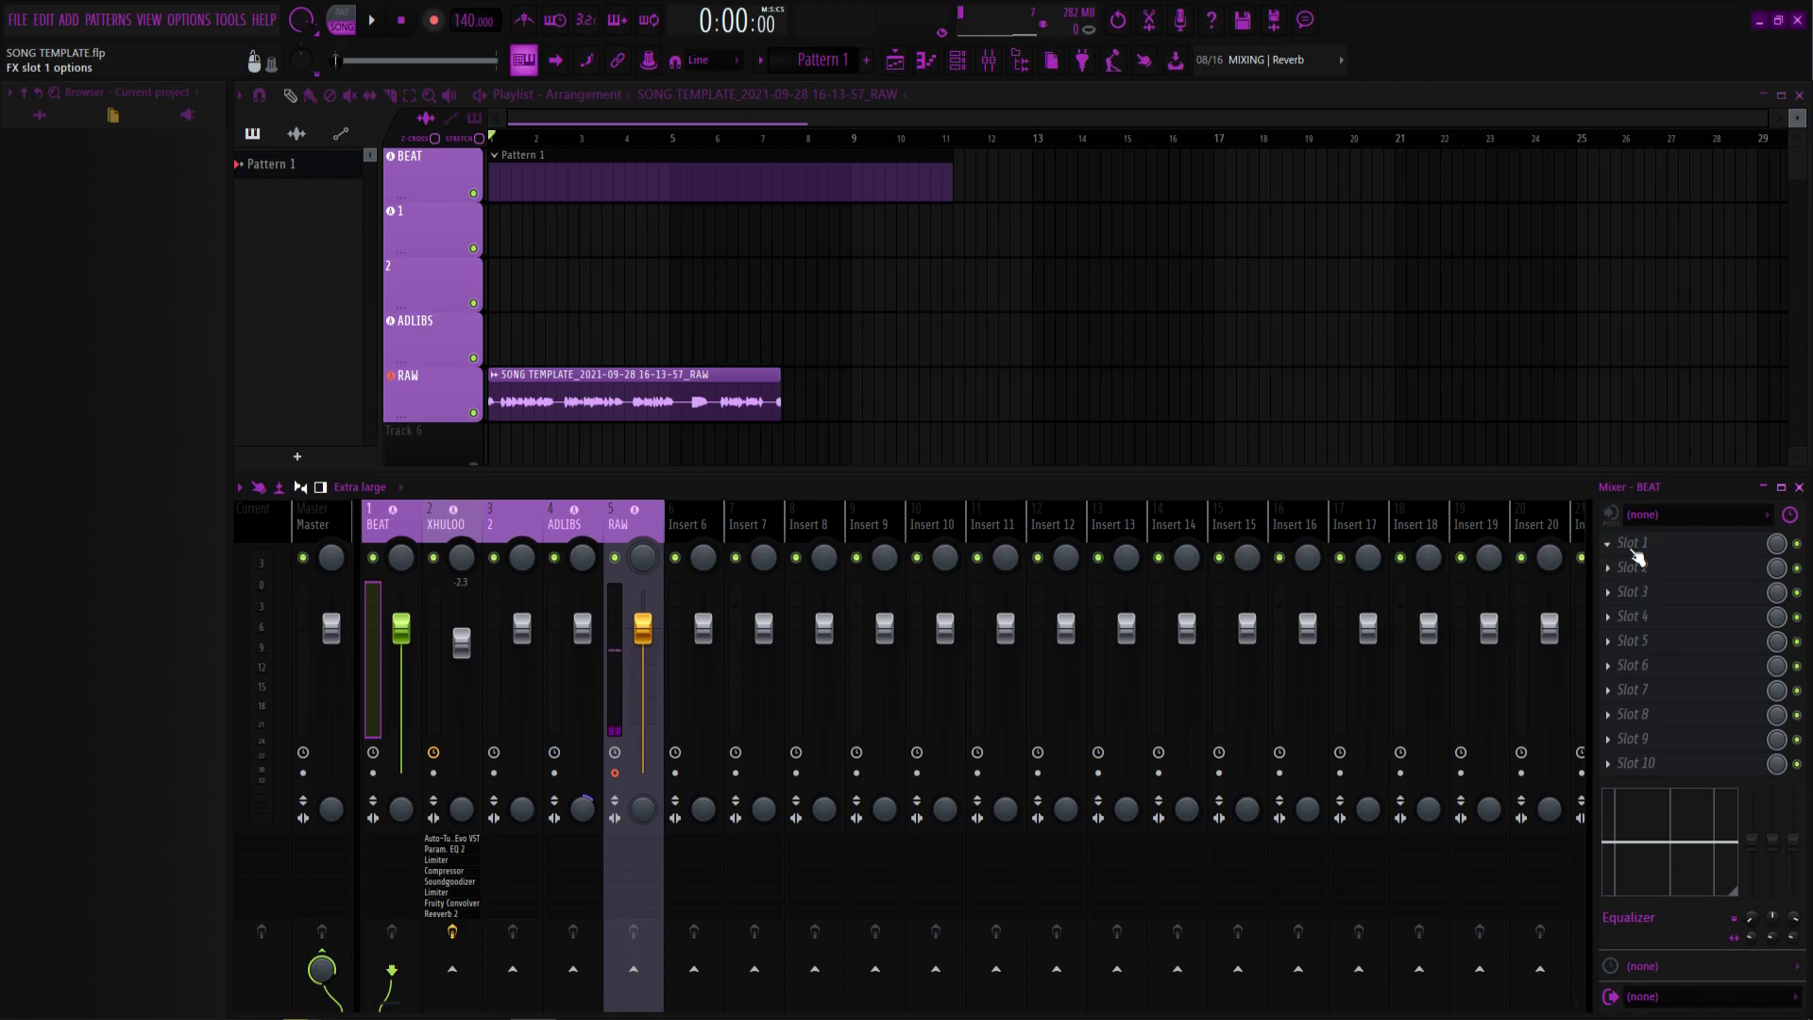
Add Auto-Key to BEAT's first effect slot, let it detect C Minor, and close it.
left_click(1636, 558)
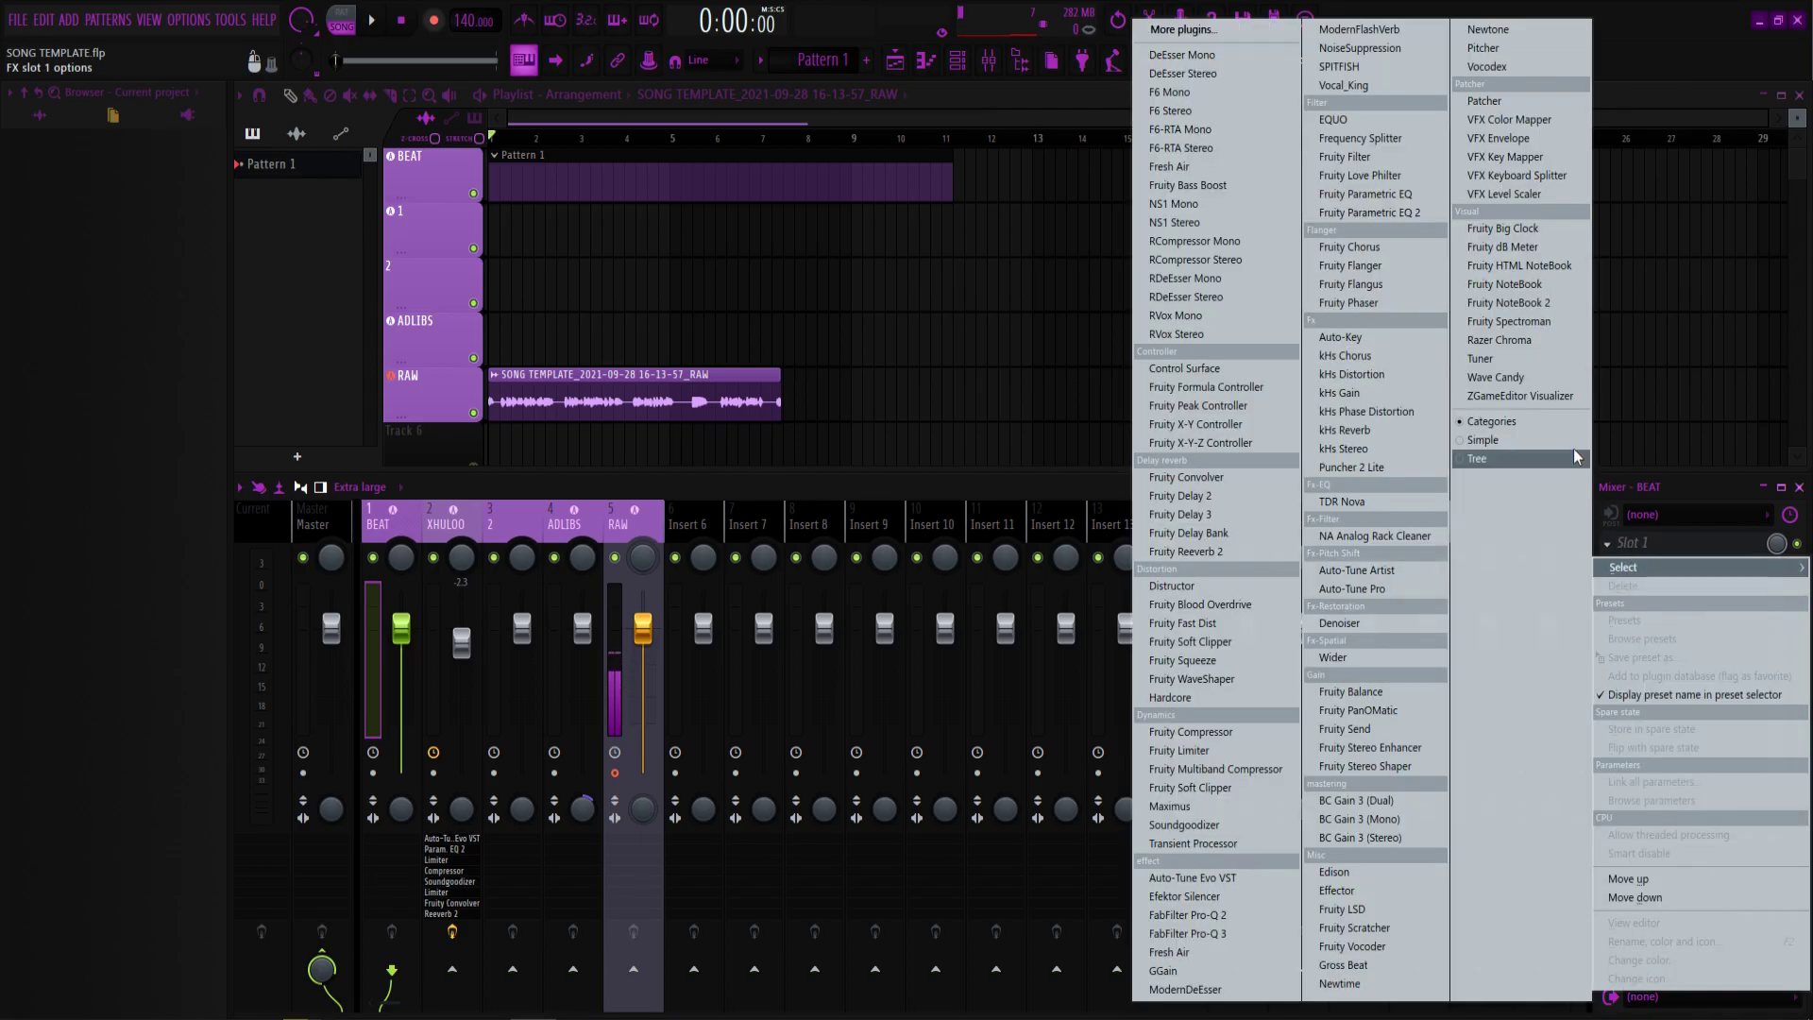
left_click(1257, 36)
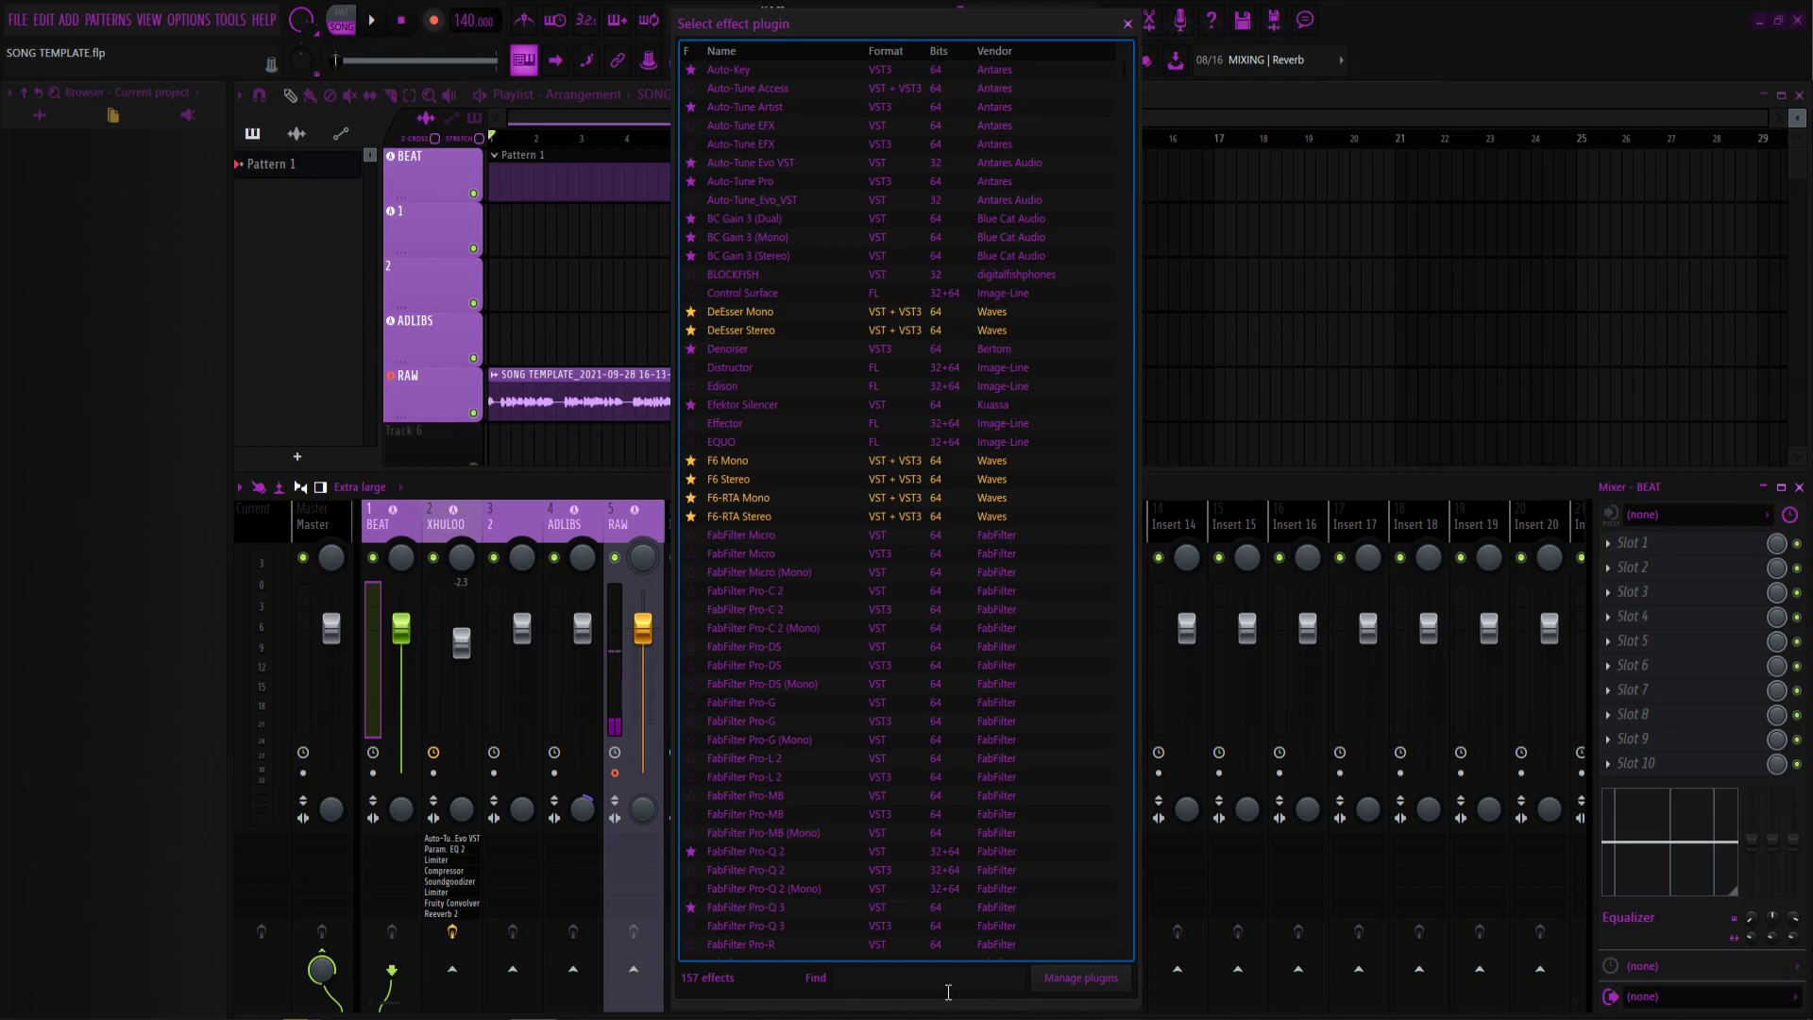
type("aut")
double_click(781, 69)
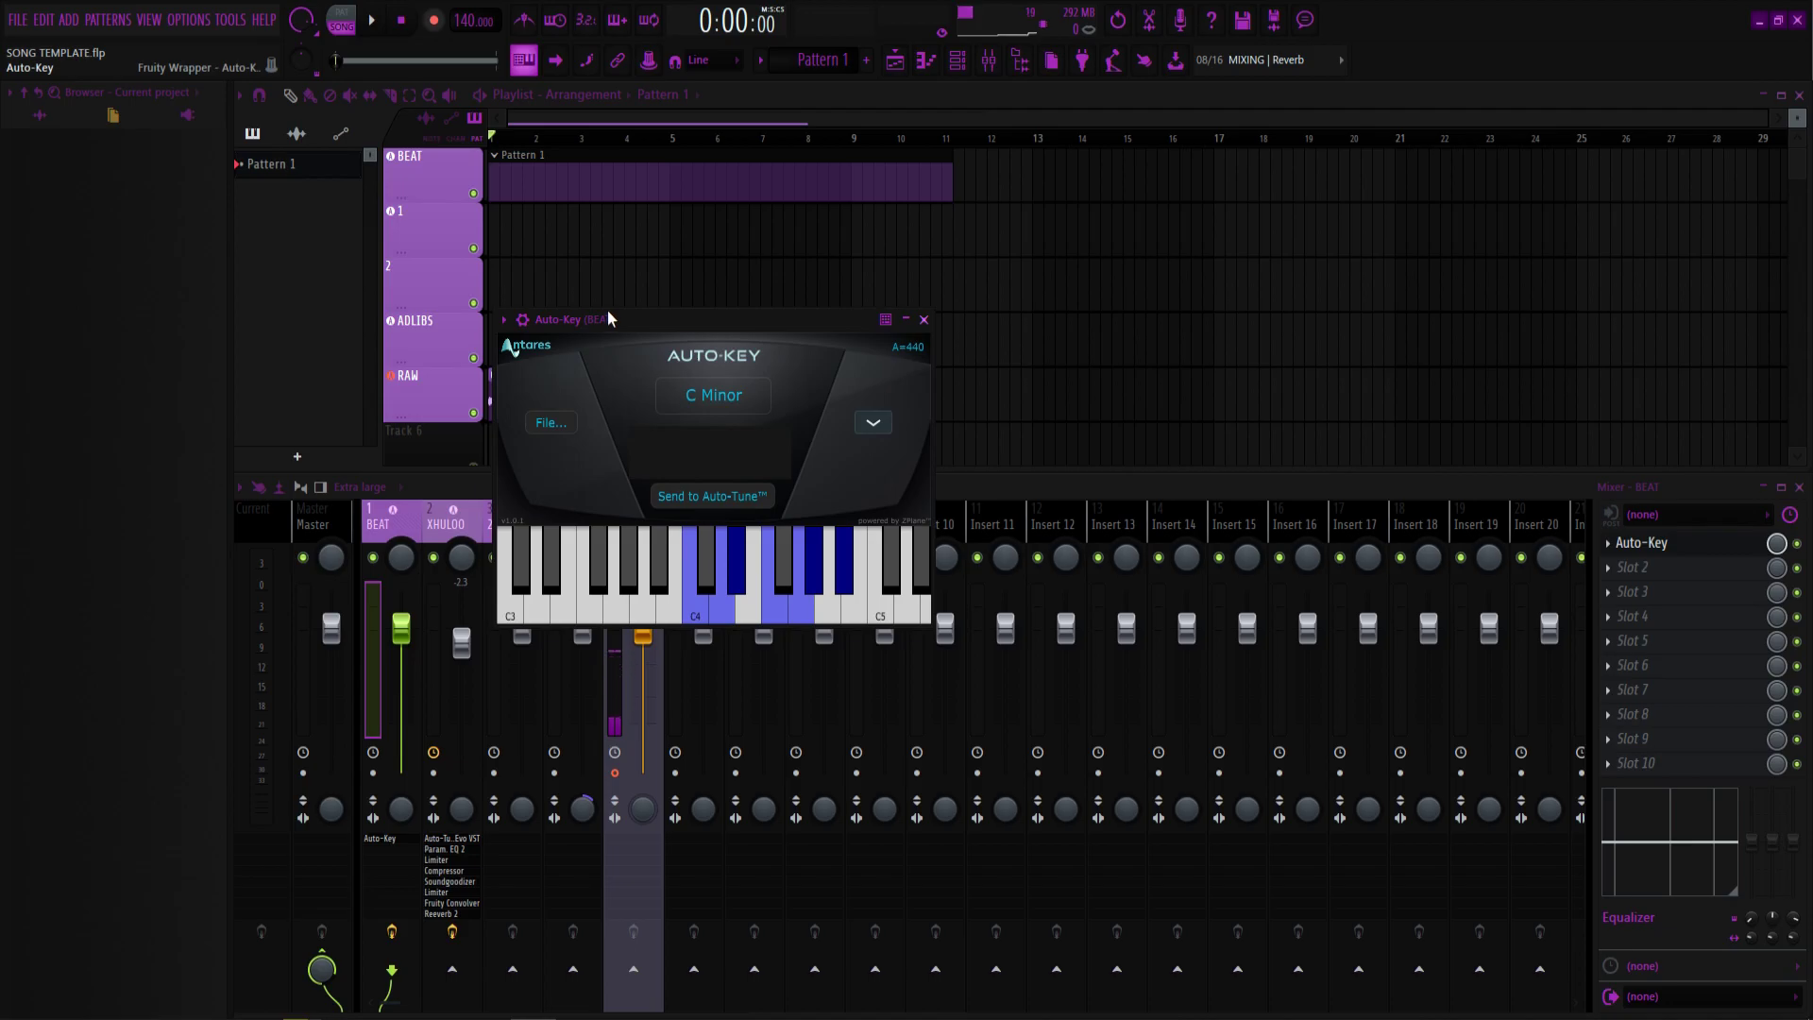
left_click(923, 320)
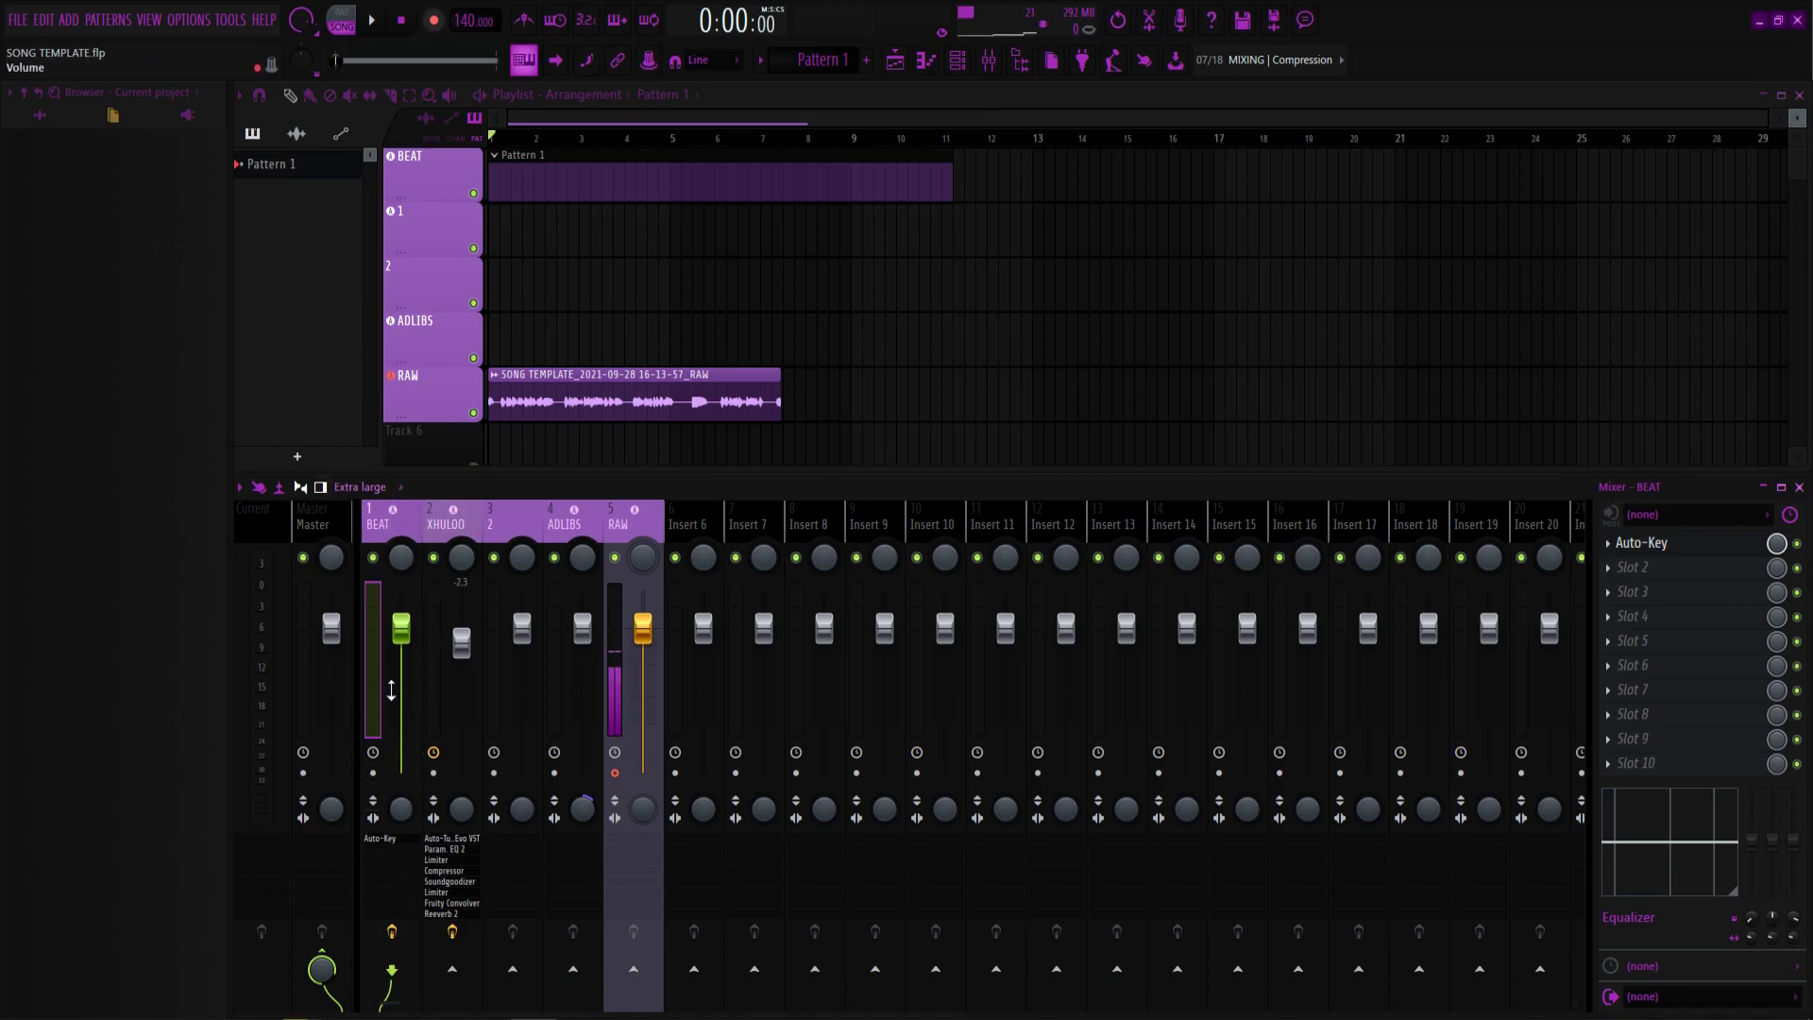
left_click(452, 519)
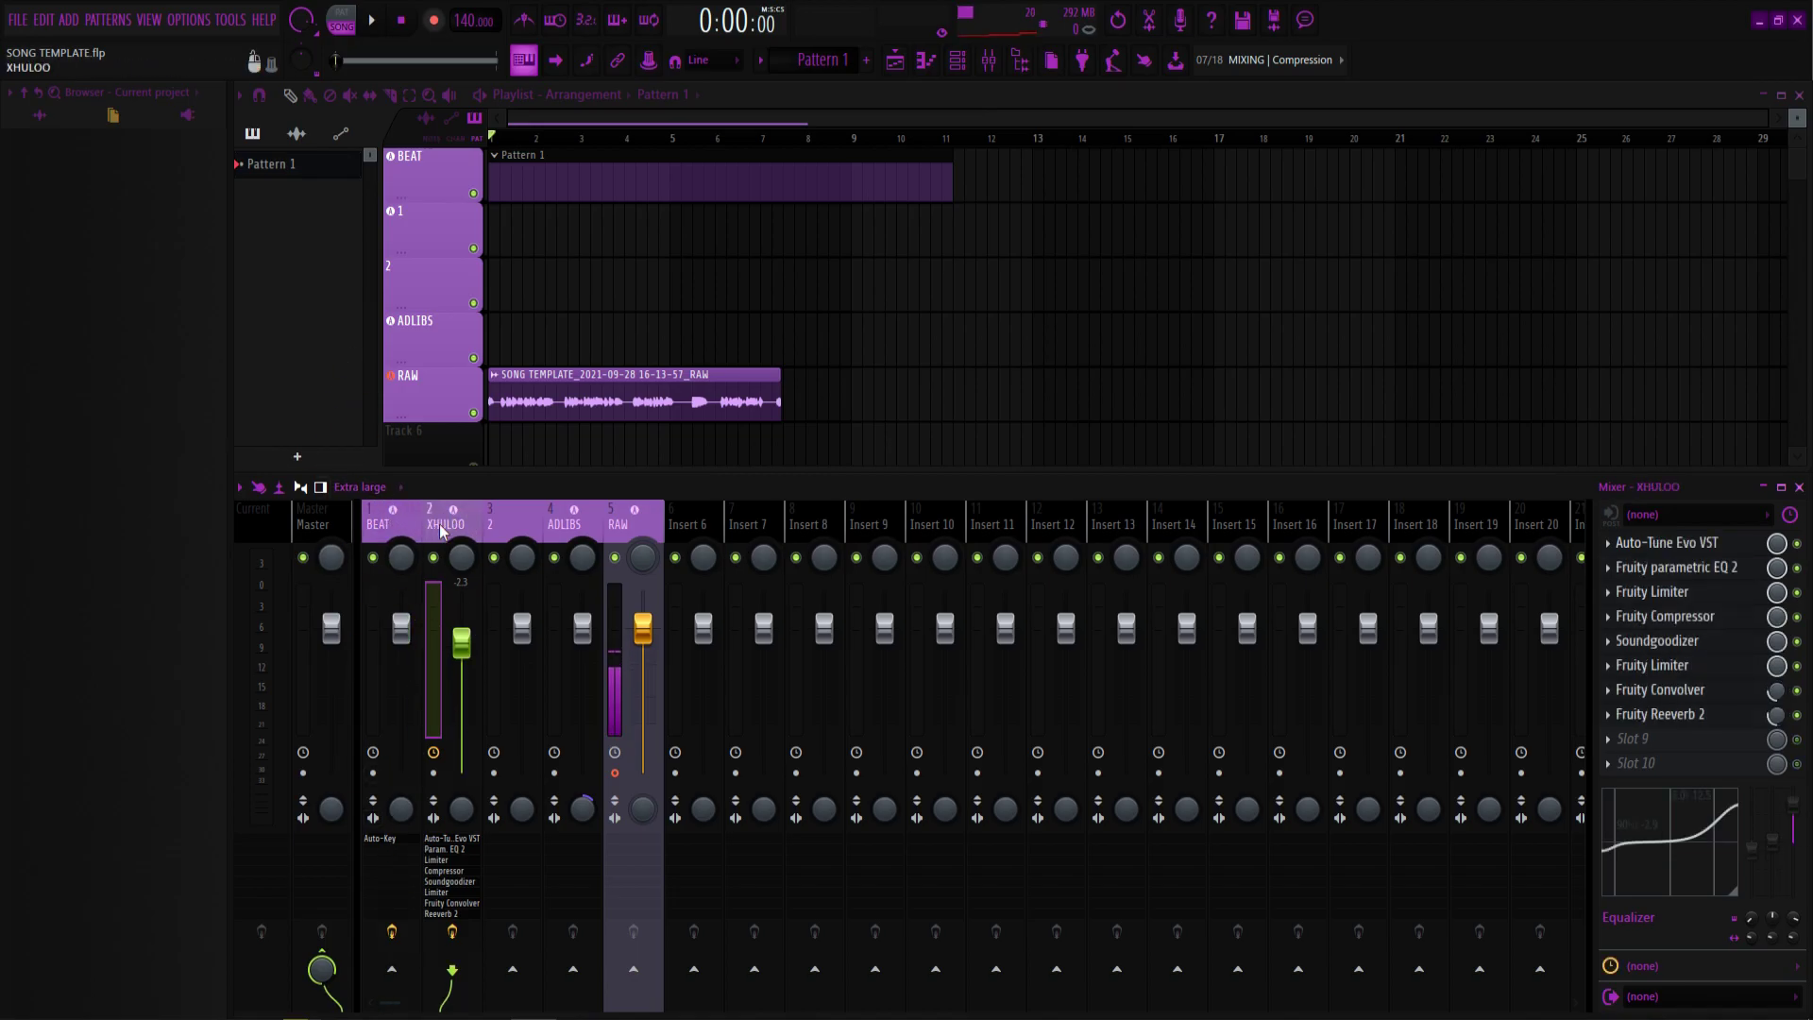
In XHULOO's Auto-Tune Evo, keep C Minor, leave Humanize at 100, and enable formant correction.
left_click(1681, 544)
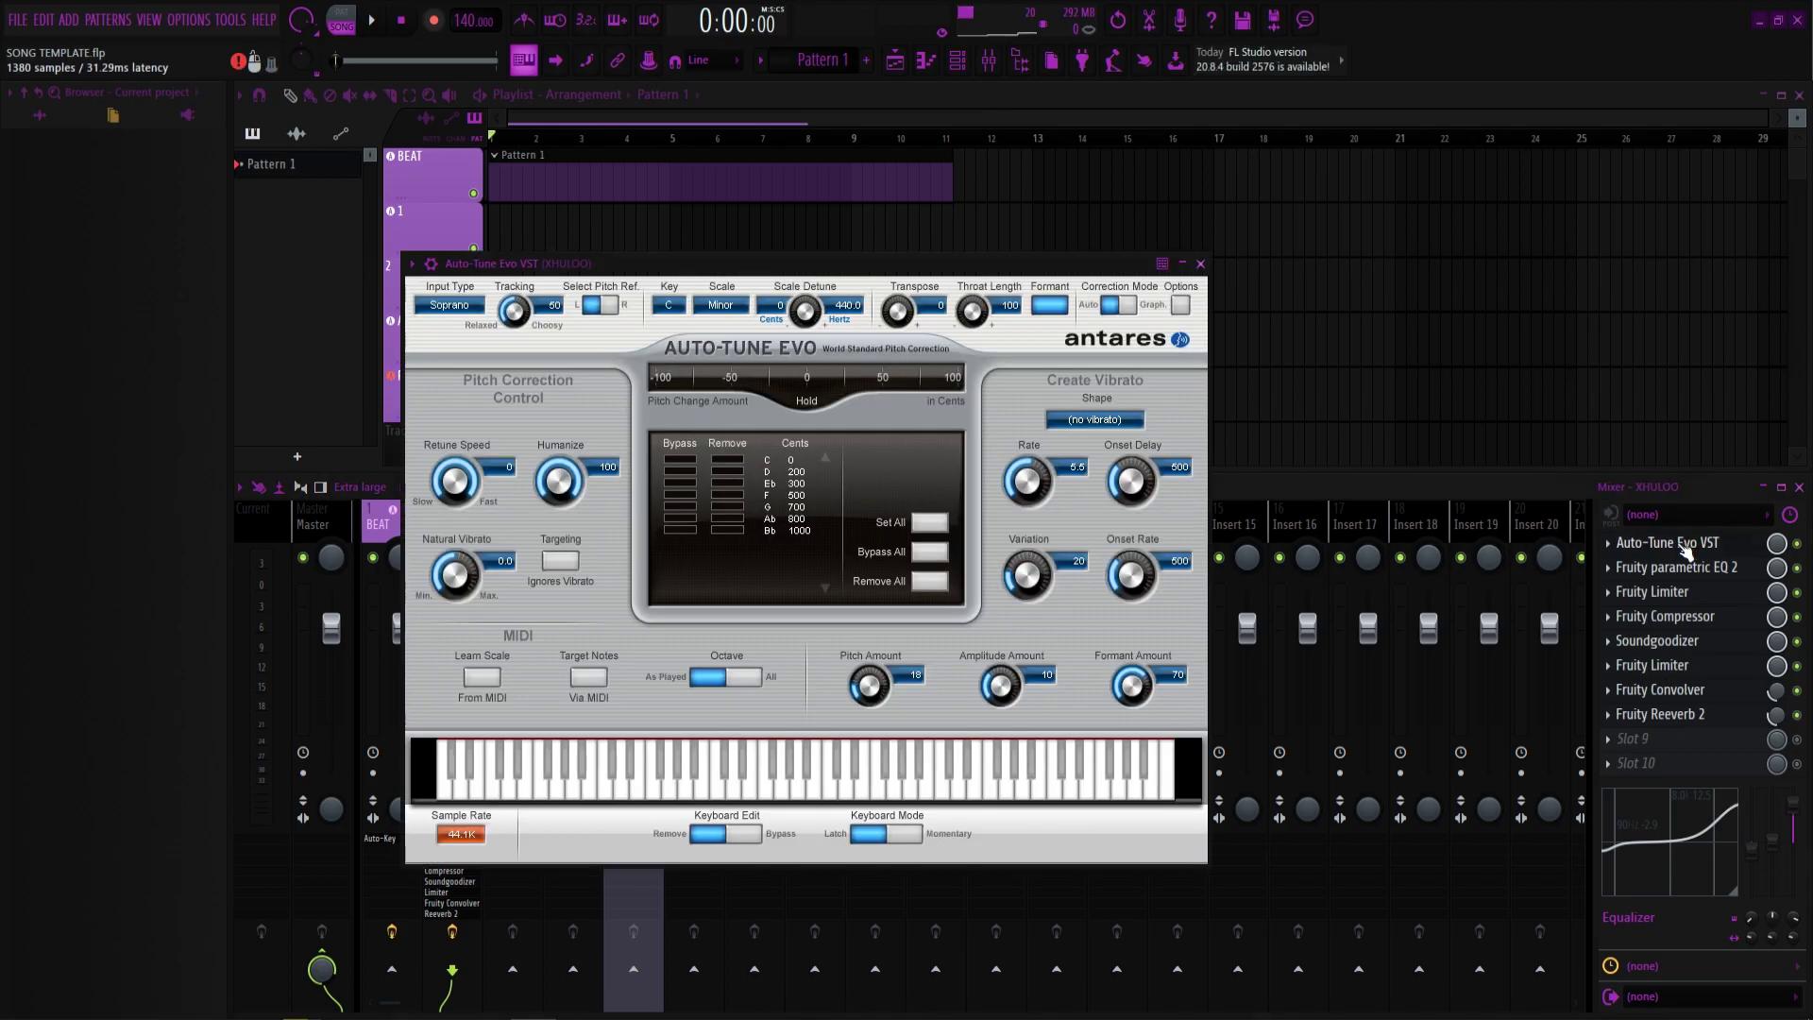
left_click(669, 305)
left_click(723, 305)
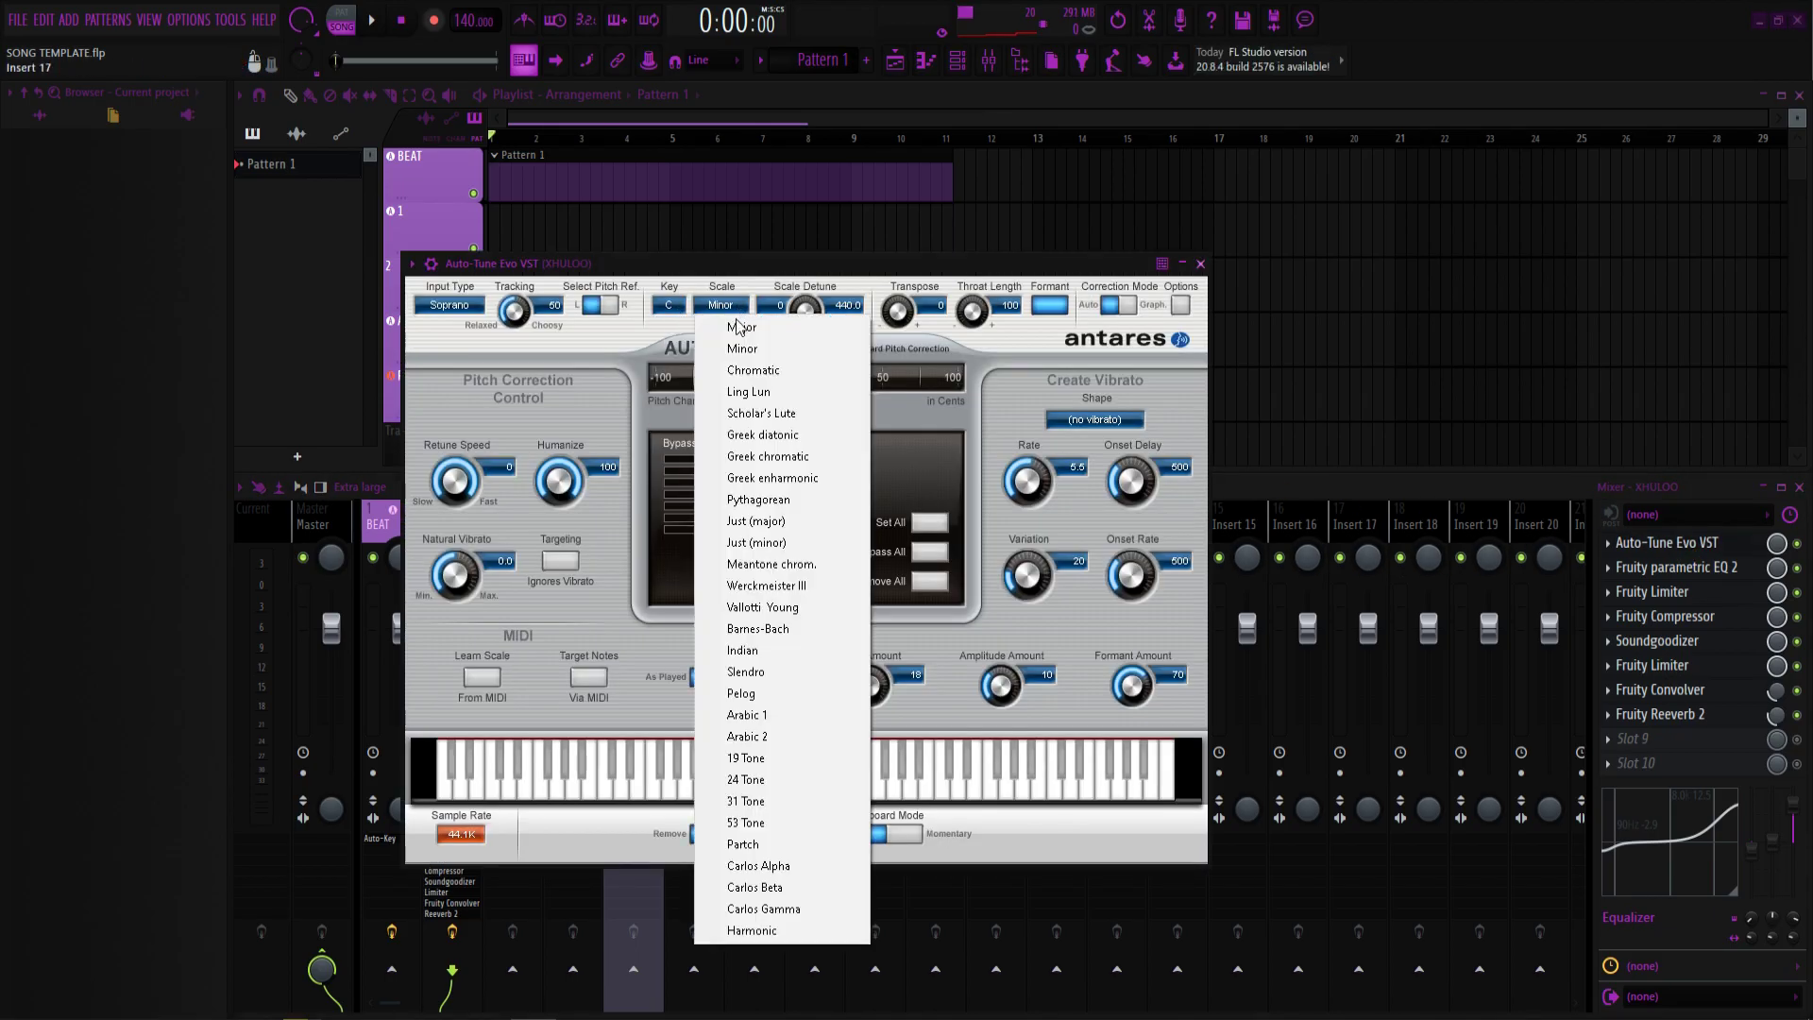
left_click(742, 348)
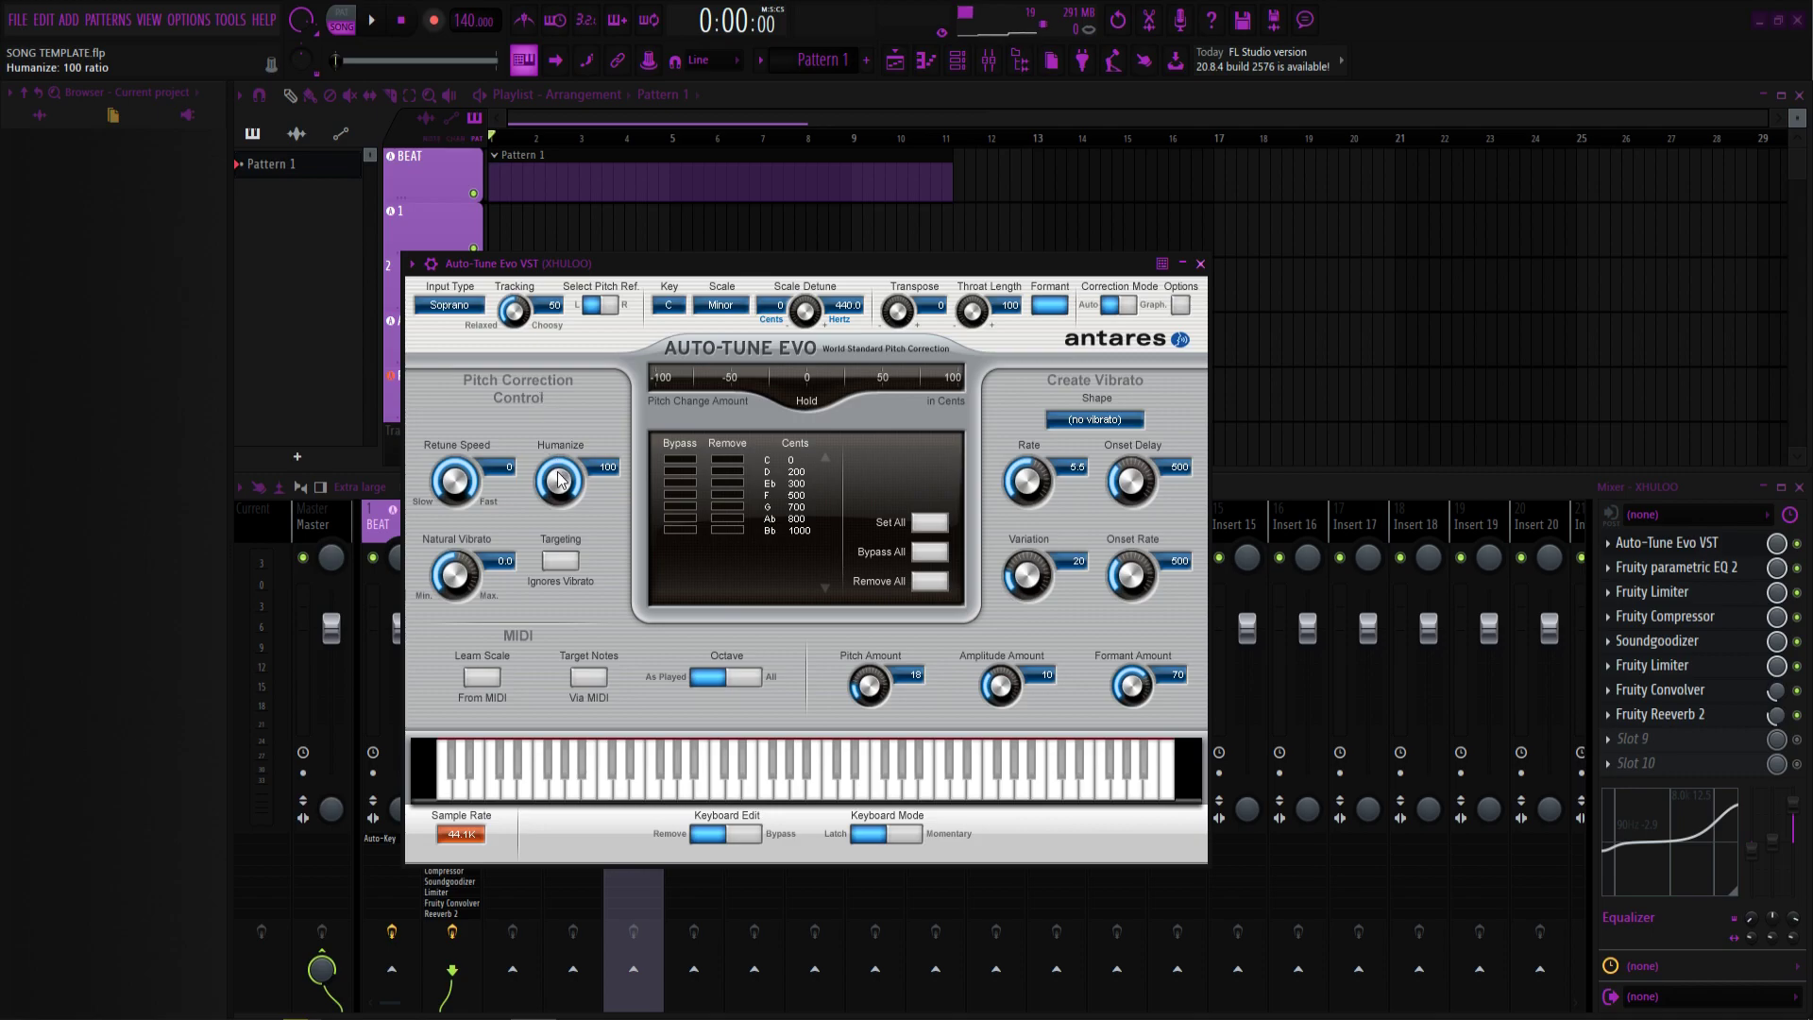
left_click_drag(567, 486, 522, 760)
left_click_drag(554, 494, 516, 368)
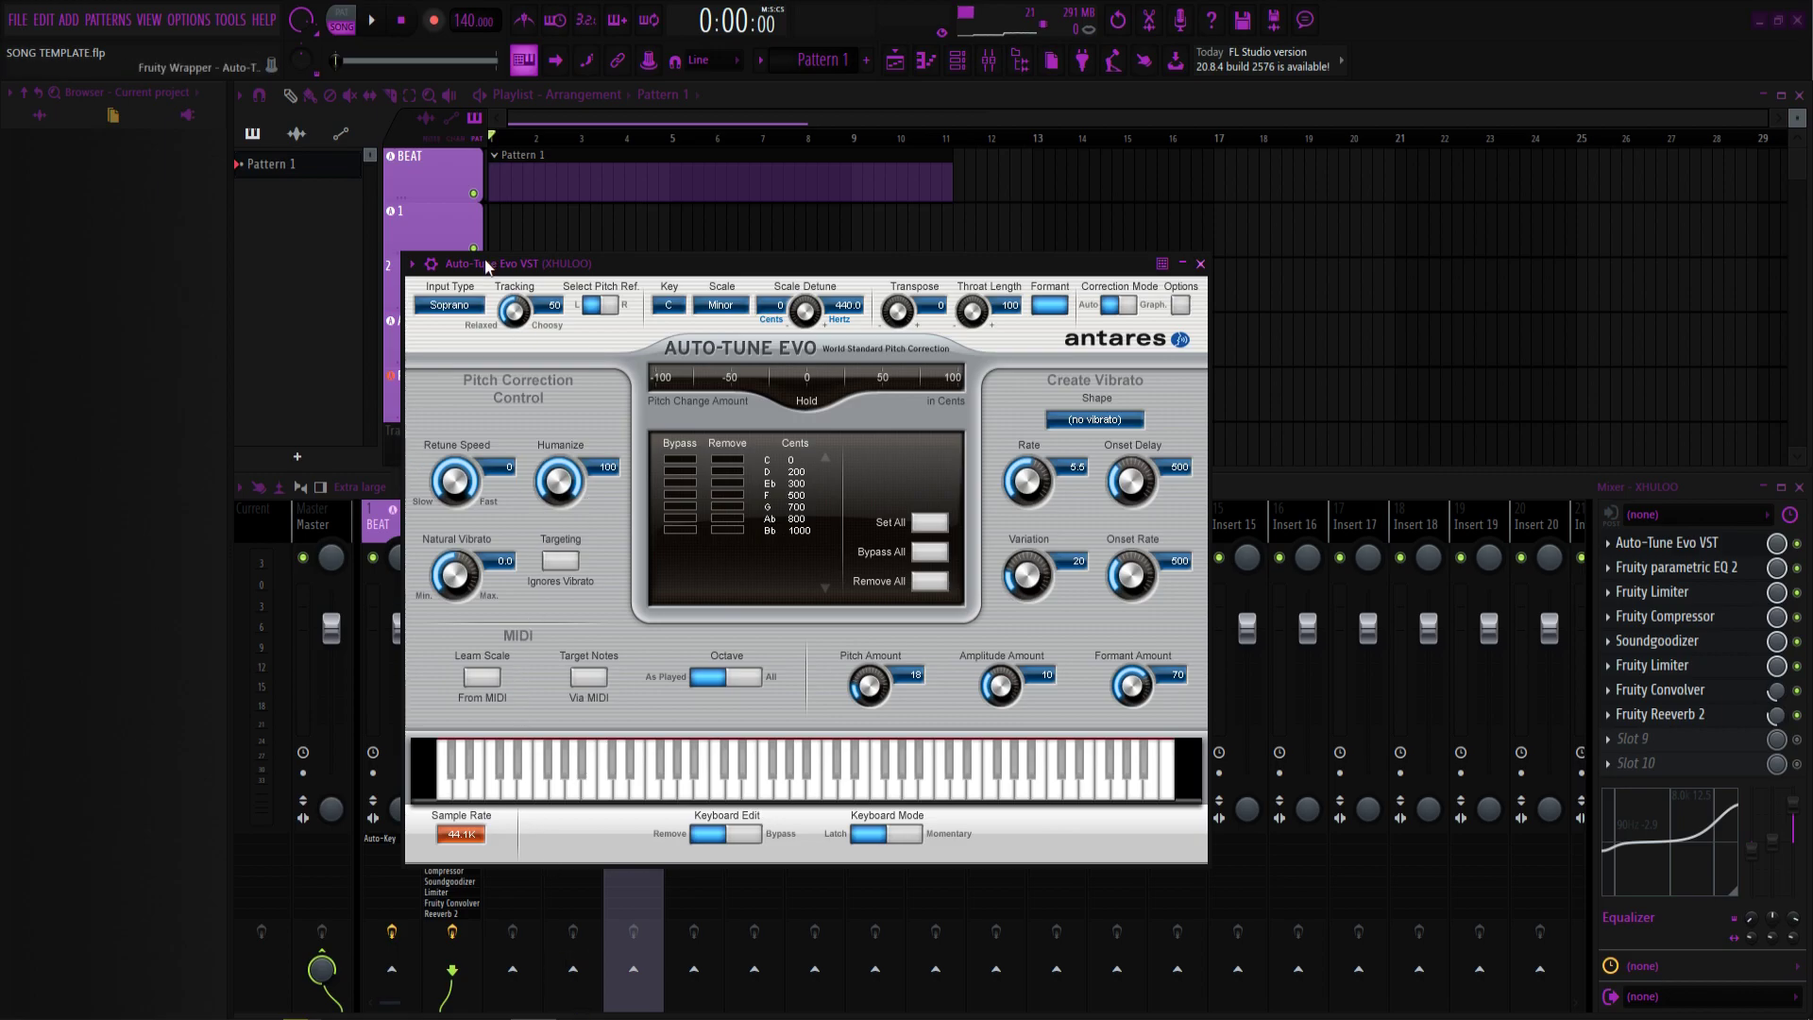
left_click(1053, 305)
left_click(1200, 264)
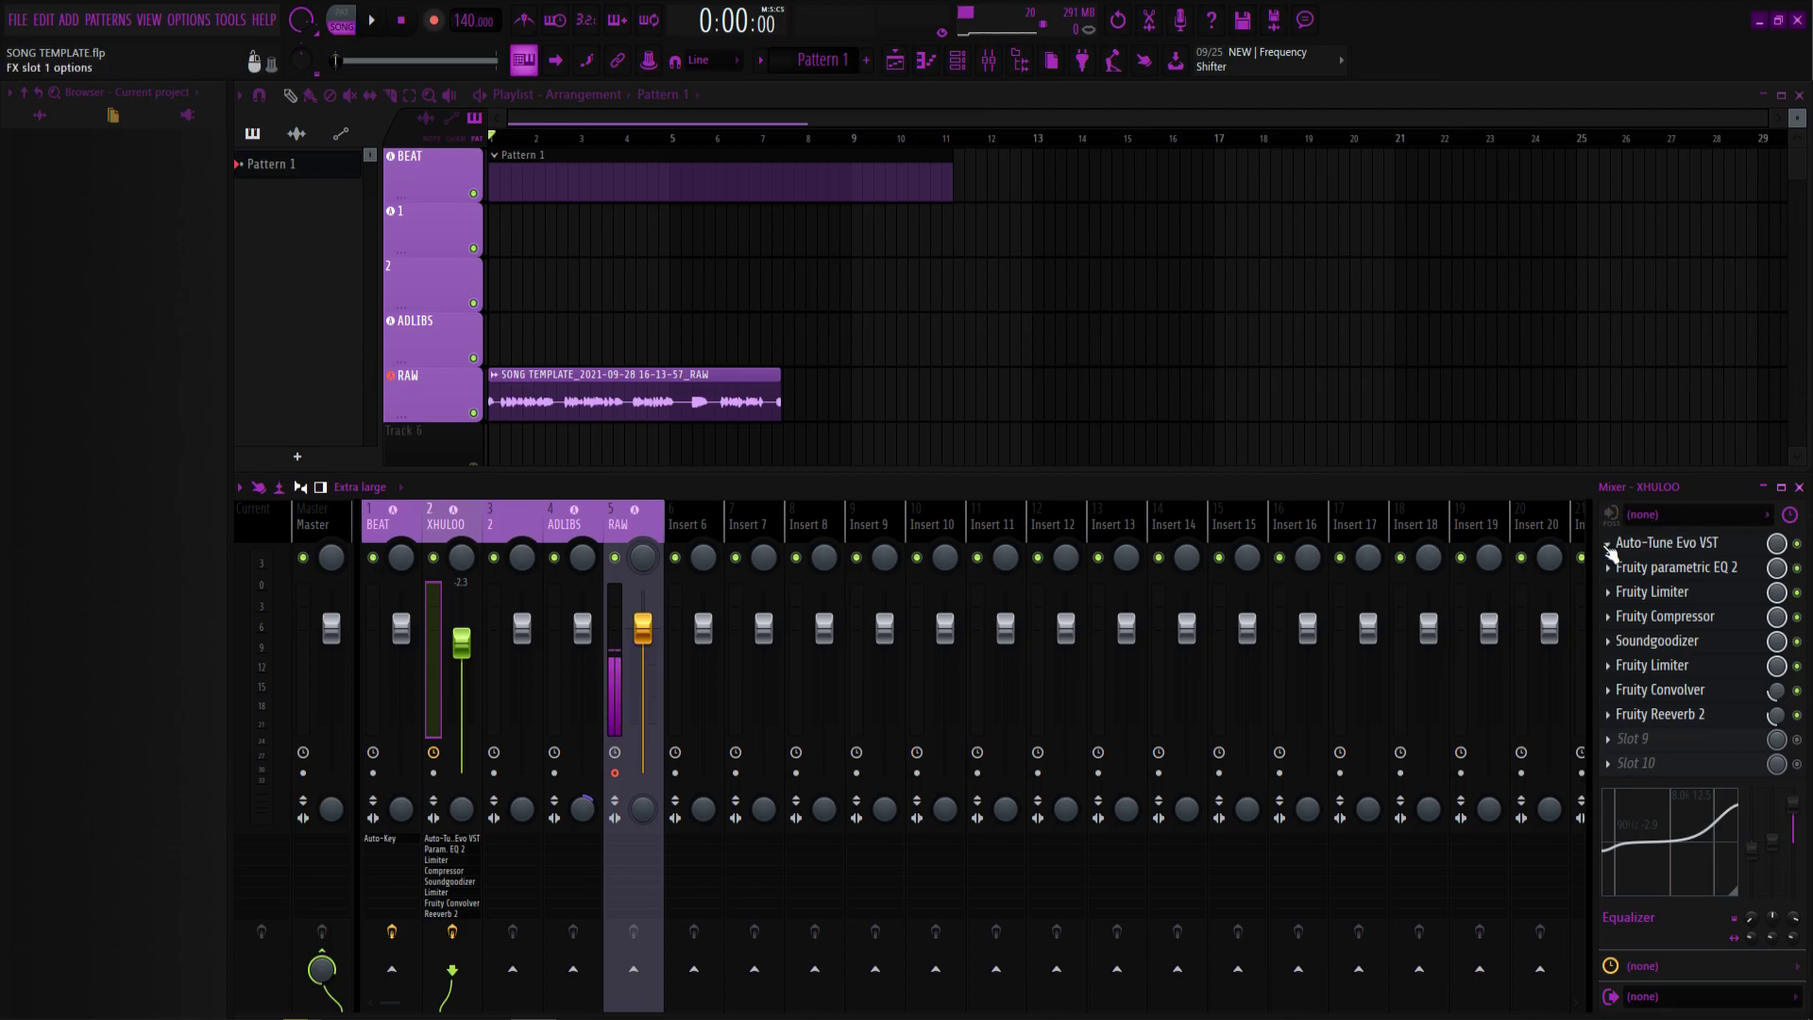
Replace Auto-Tune Evo VST in XHULOO's first slot with Auto-Tune EFX.
left_click(1610, 554)
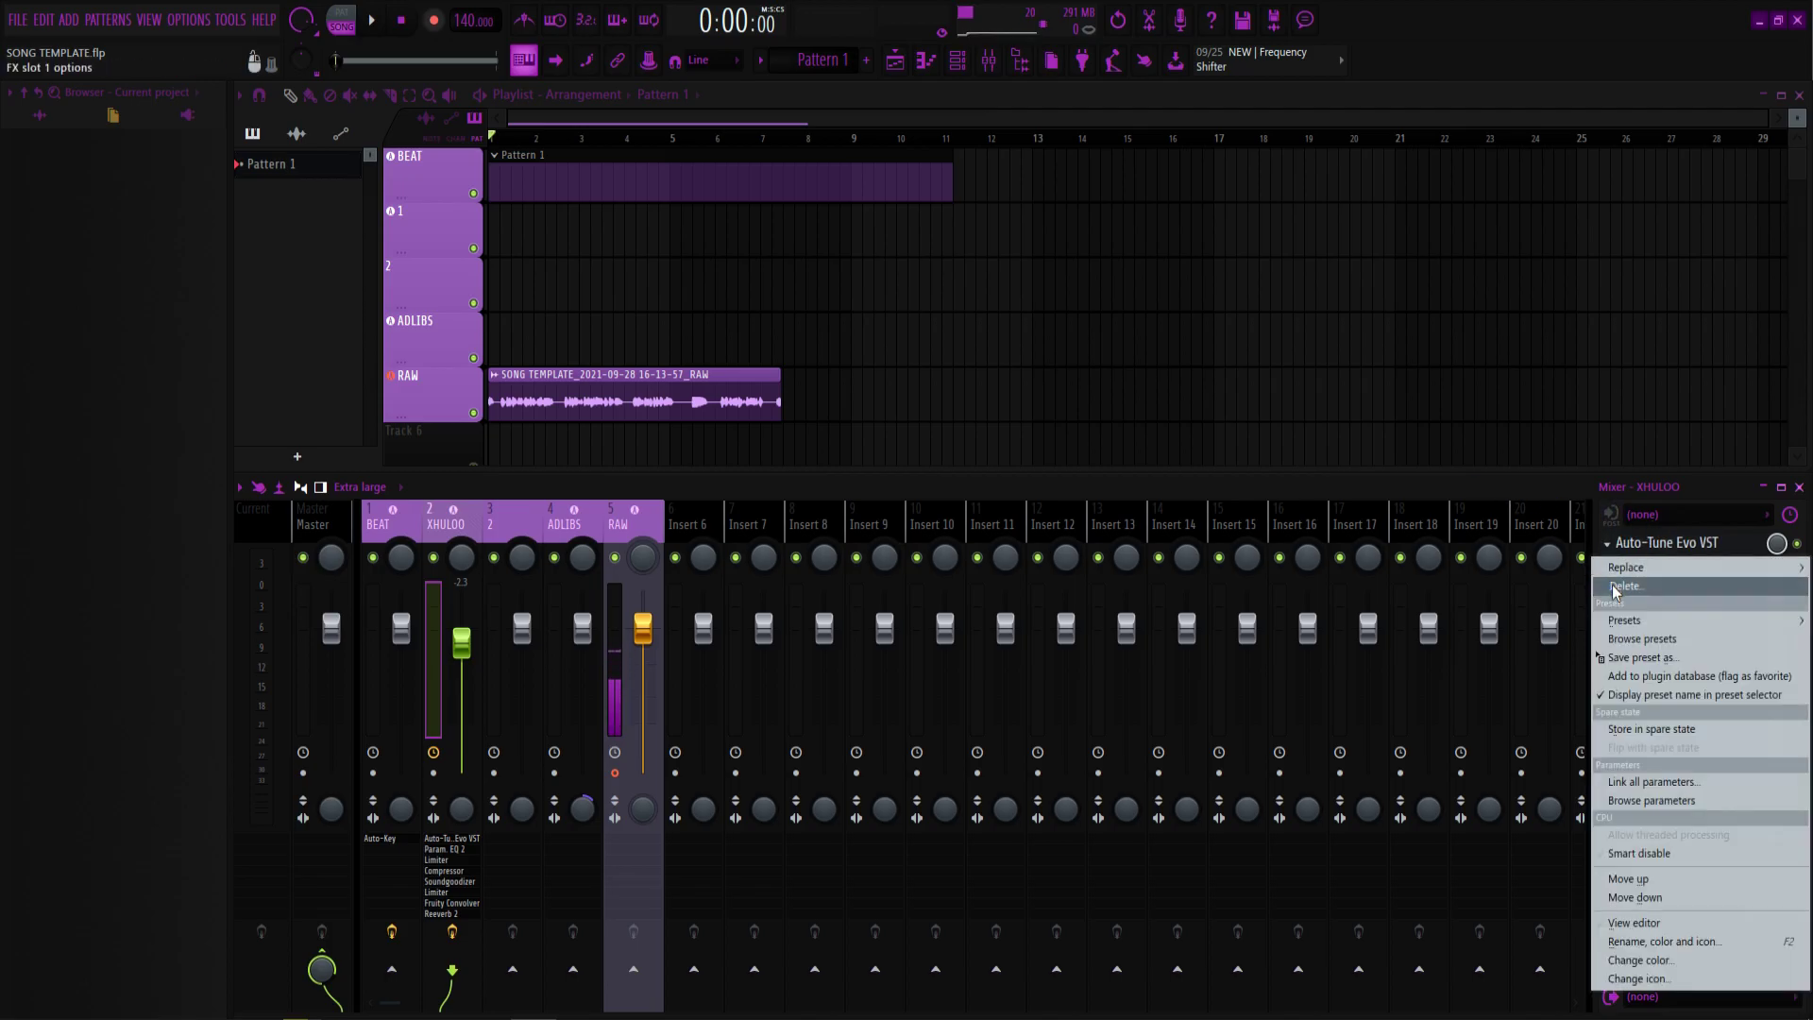
left_click(1617, 588)
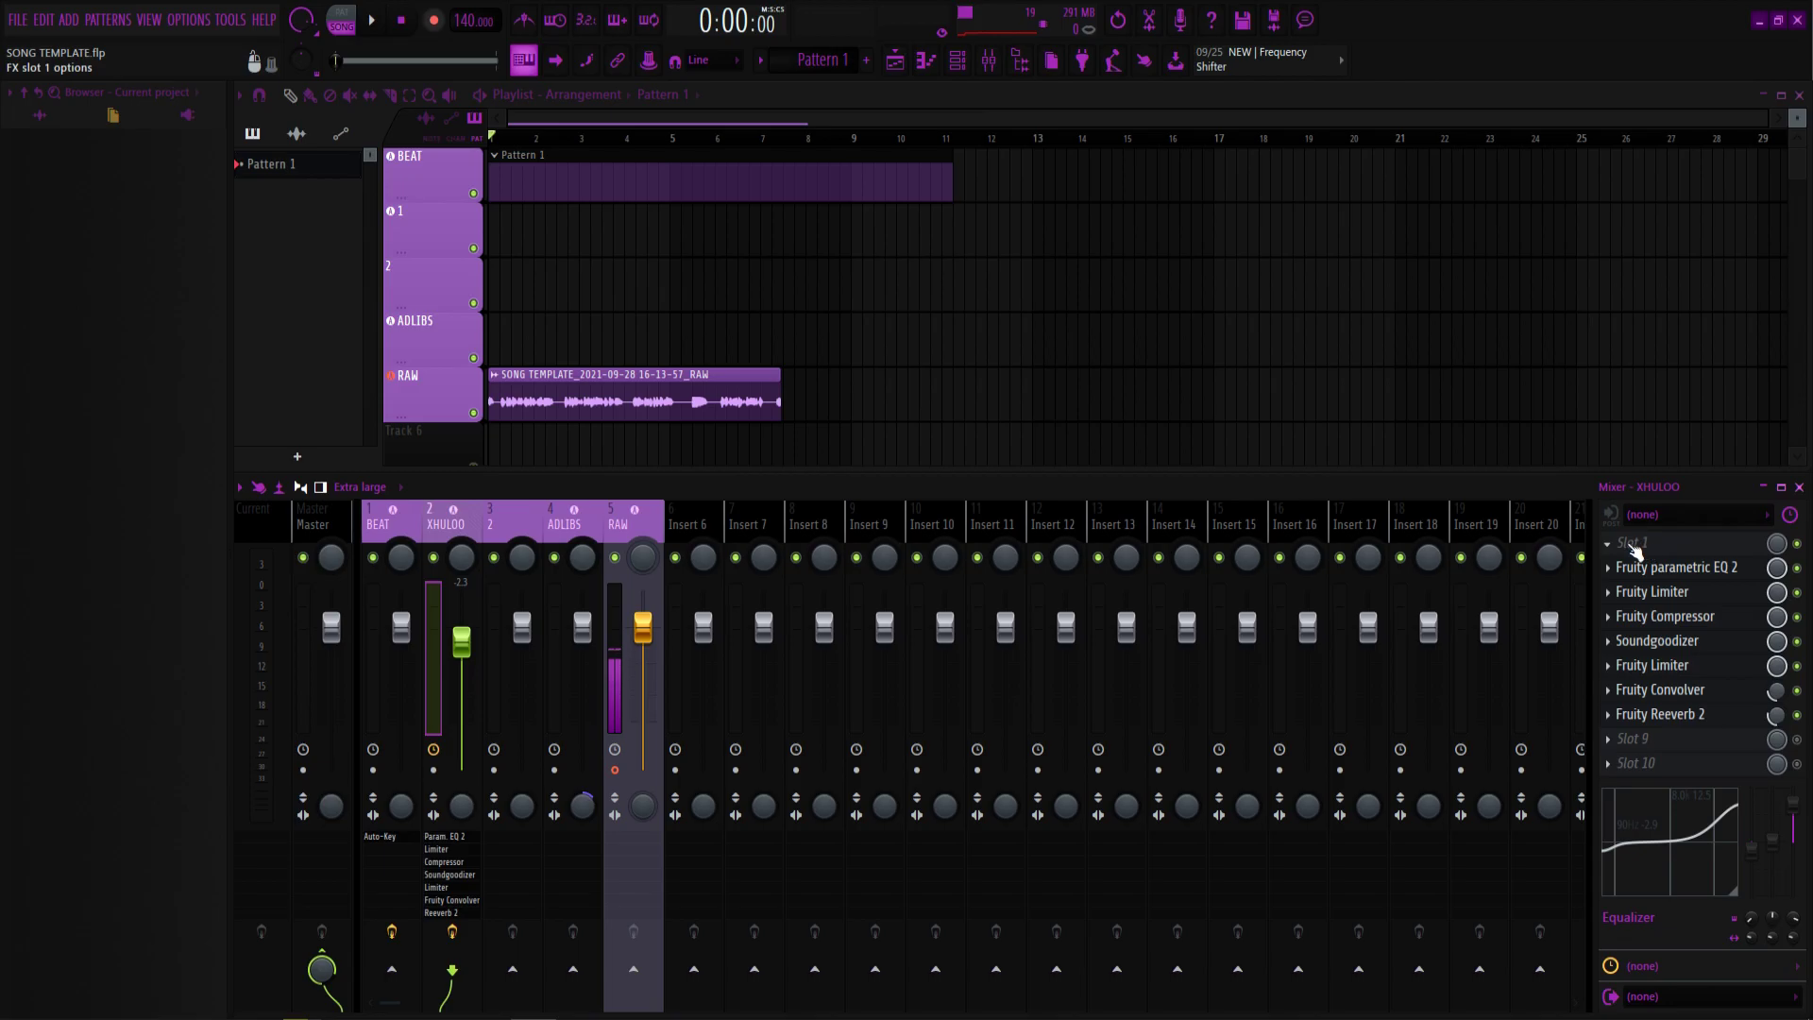
left_click(1635, 550)
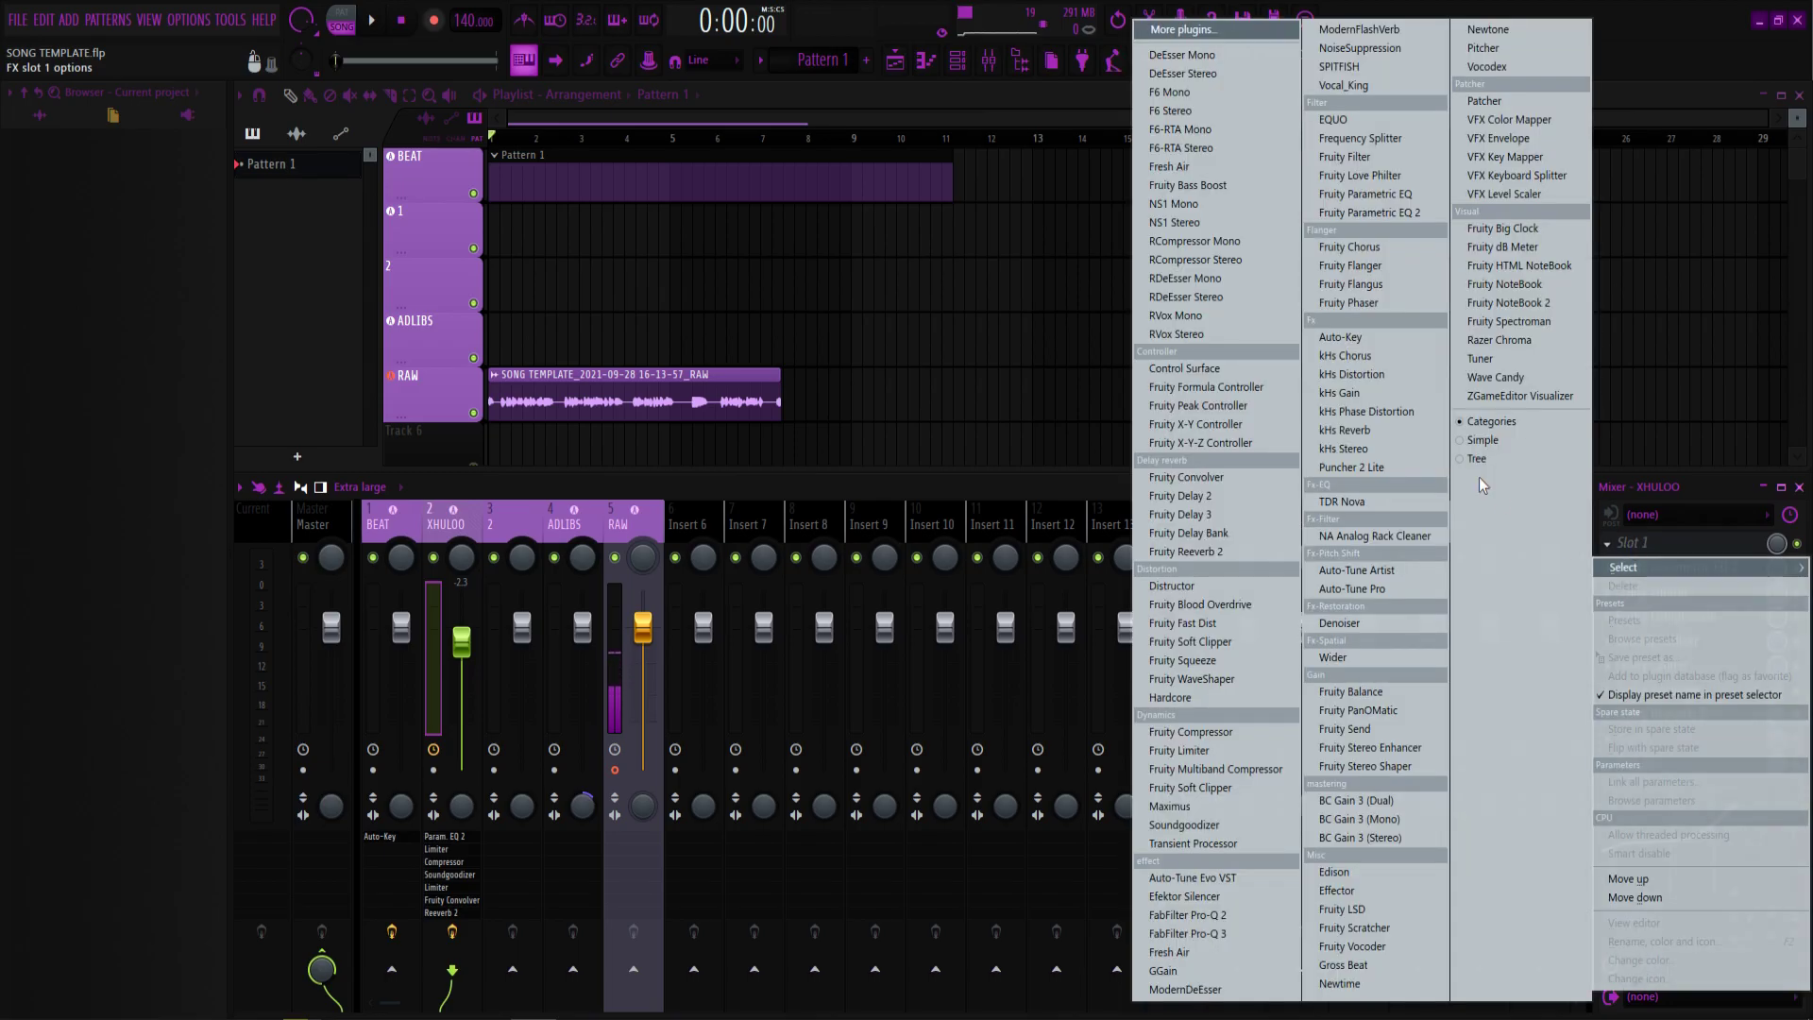
left_click(1179, 31)
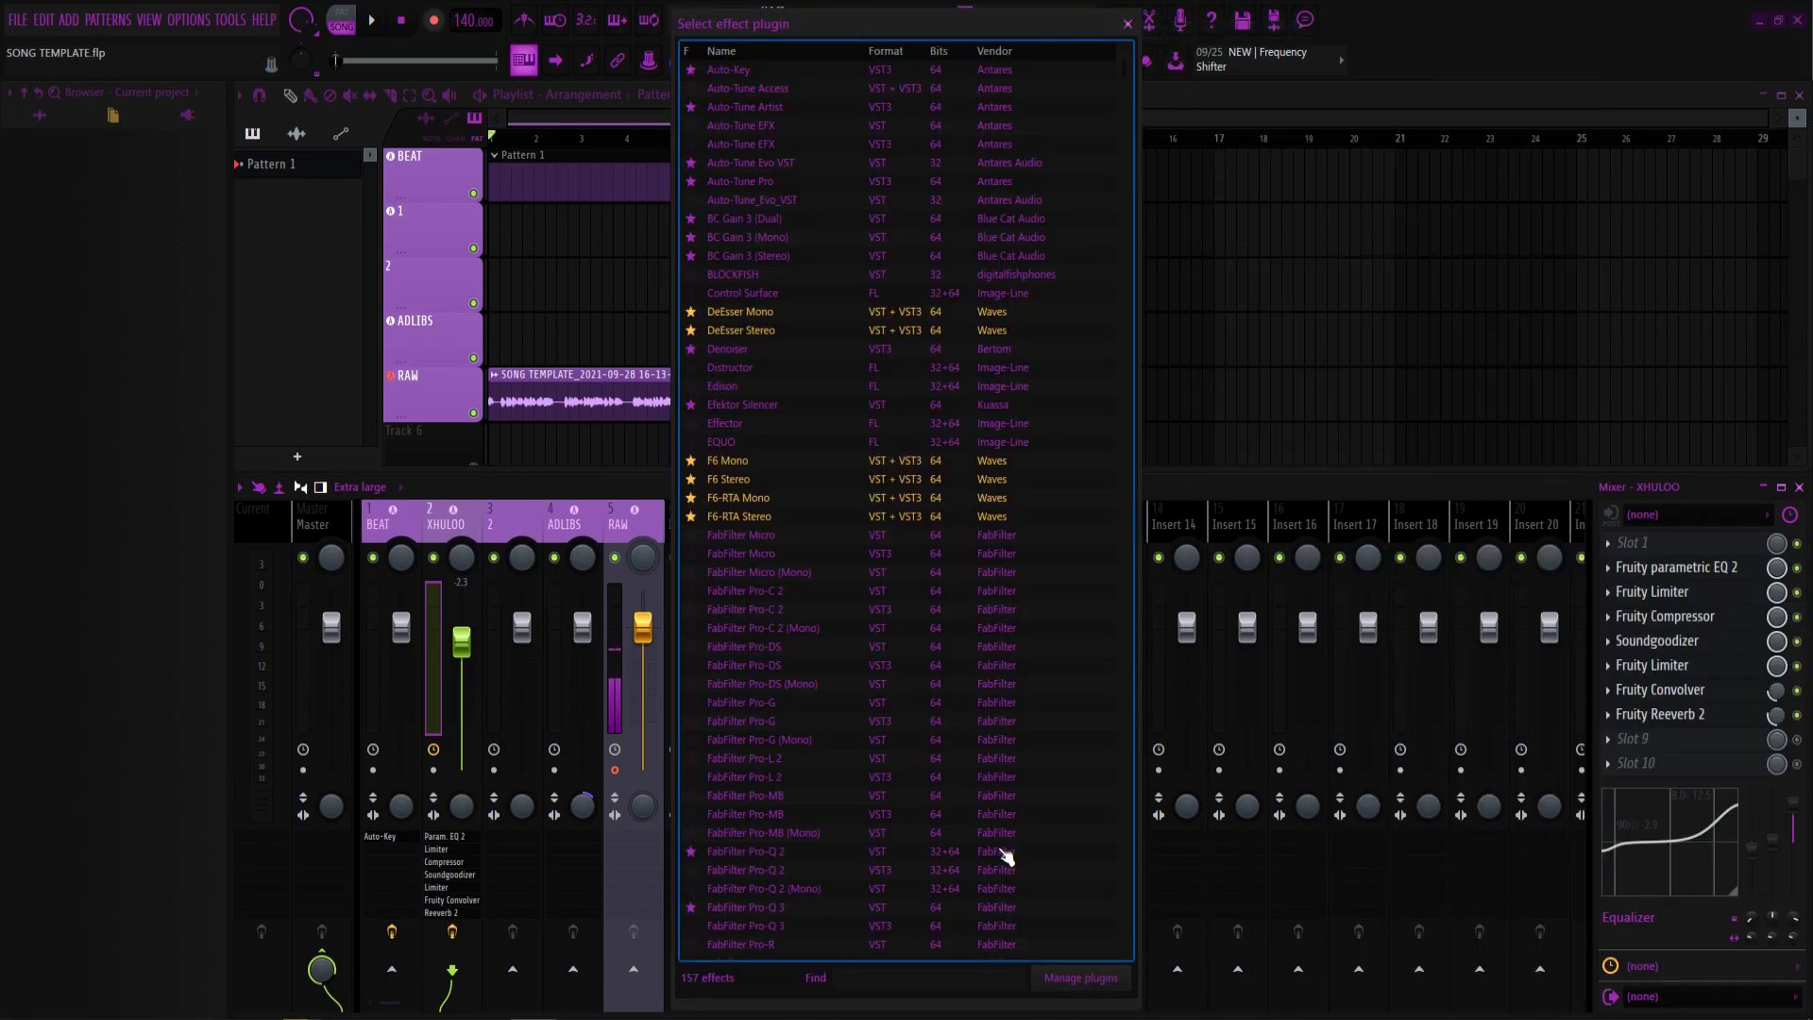
left_click(859, 977)
type("auto")
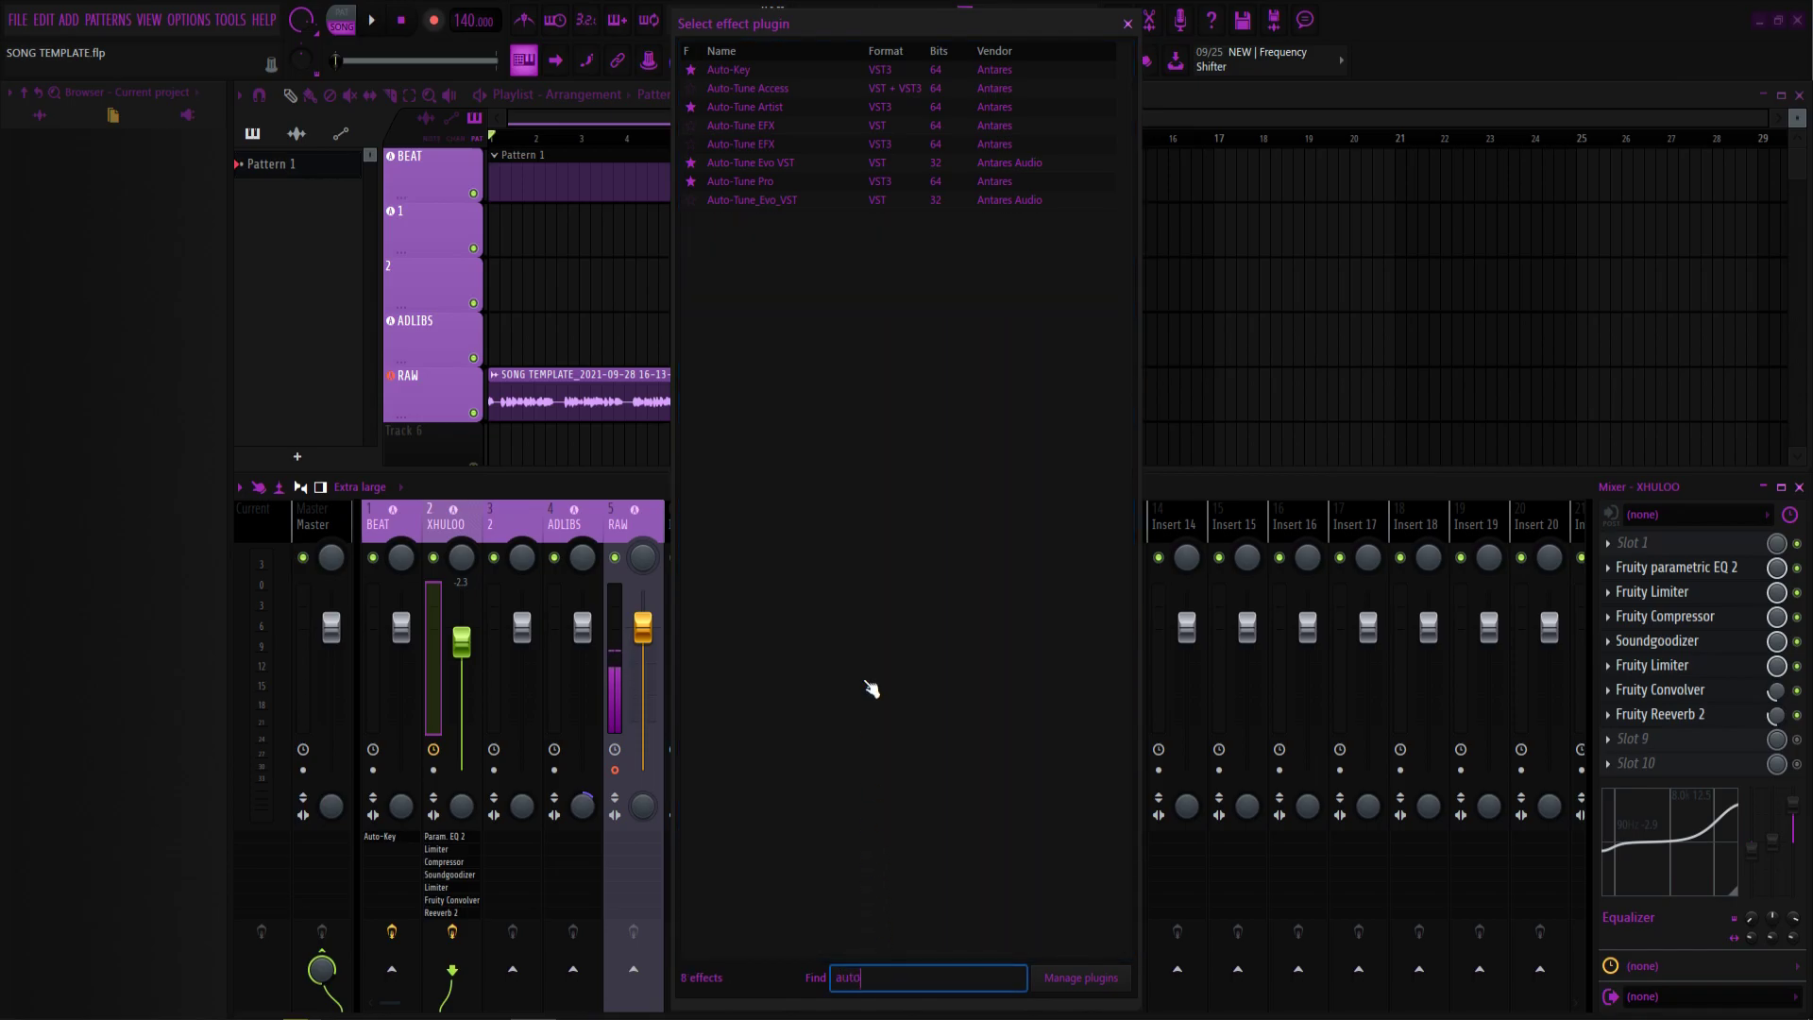
double_click(786, 134)
Set Auto-Tune EFX to C Minor, Retune Speed 0, Humanize 100, Soprano input, then close it.
left_click_drag(800, 272, 1006, 247)
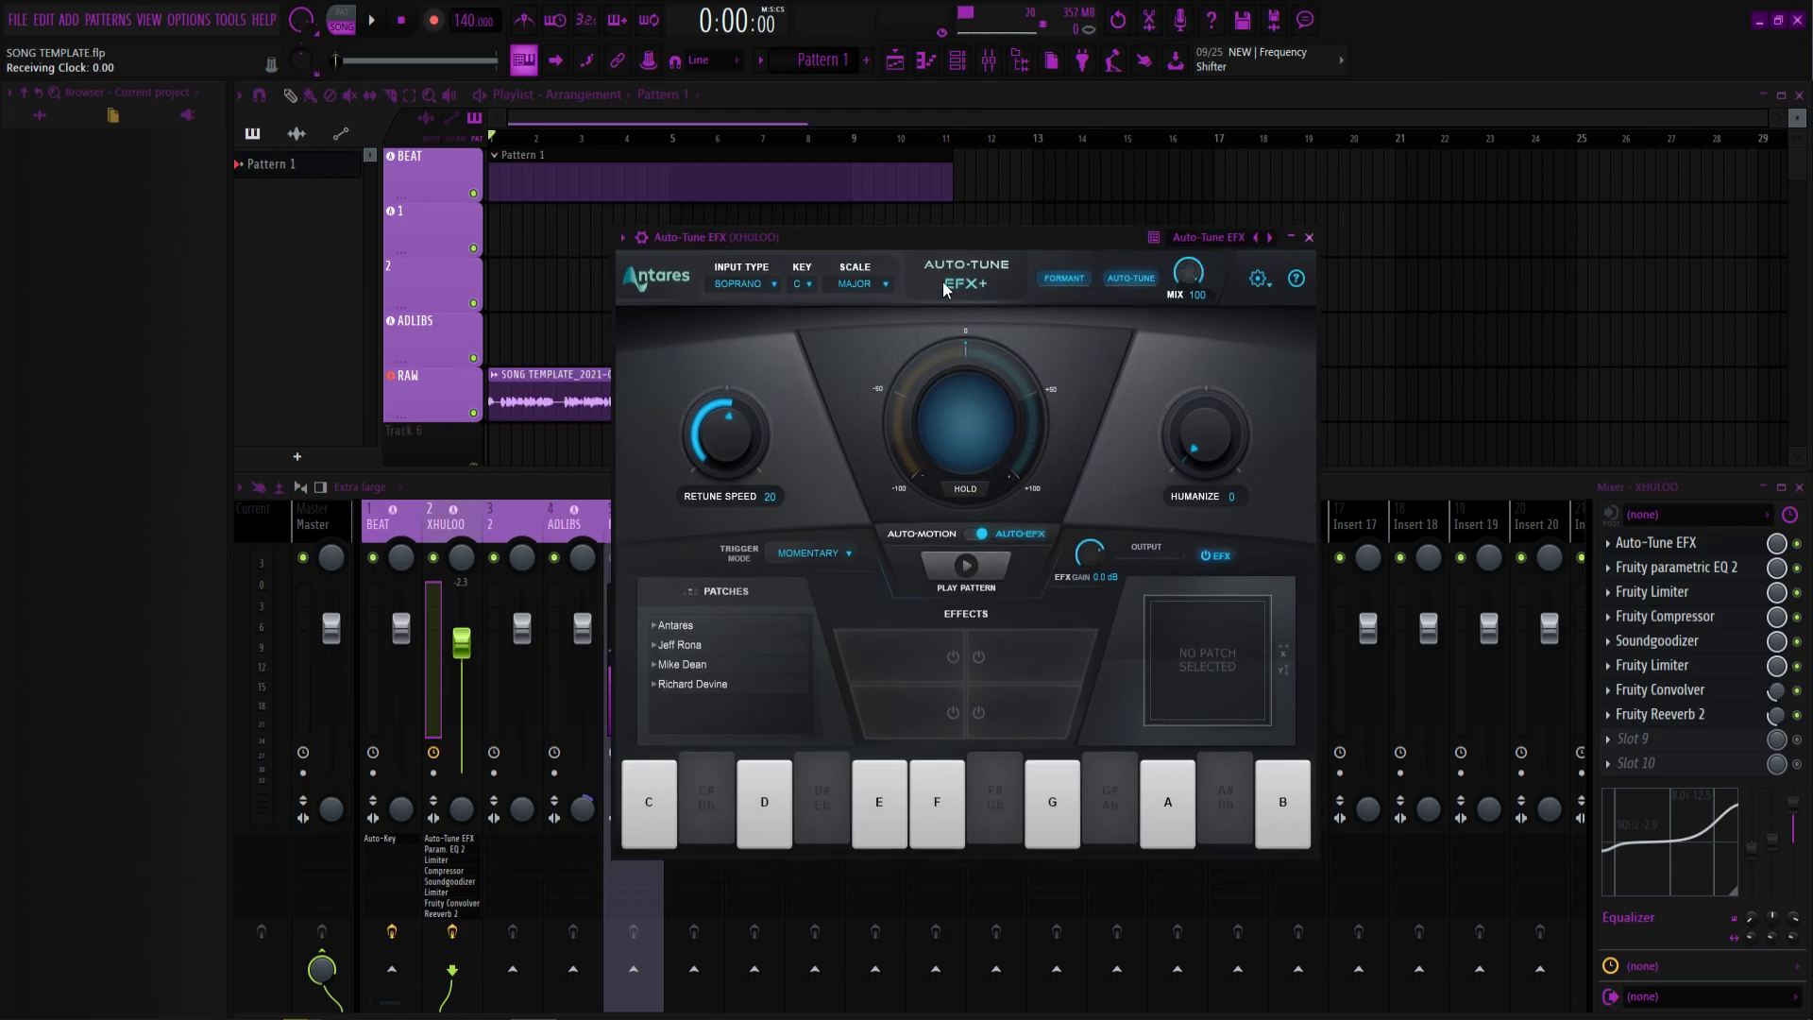
left_click(809, 283)
left_click(803, 303)
left_click(864, 284)
left_click(864, 327)
left_click_drag(733, 425, 676, 170)
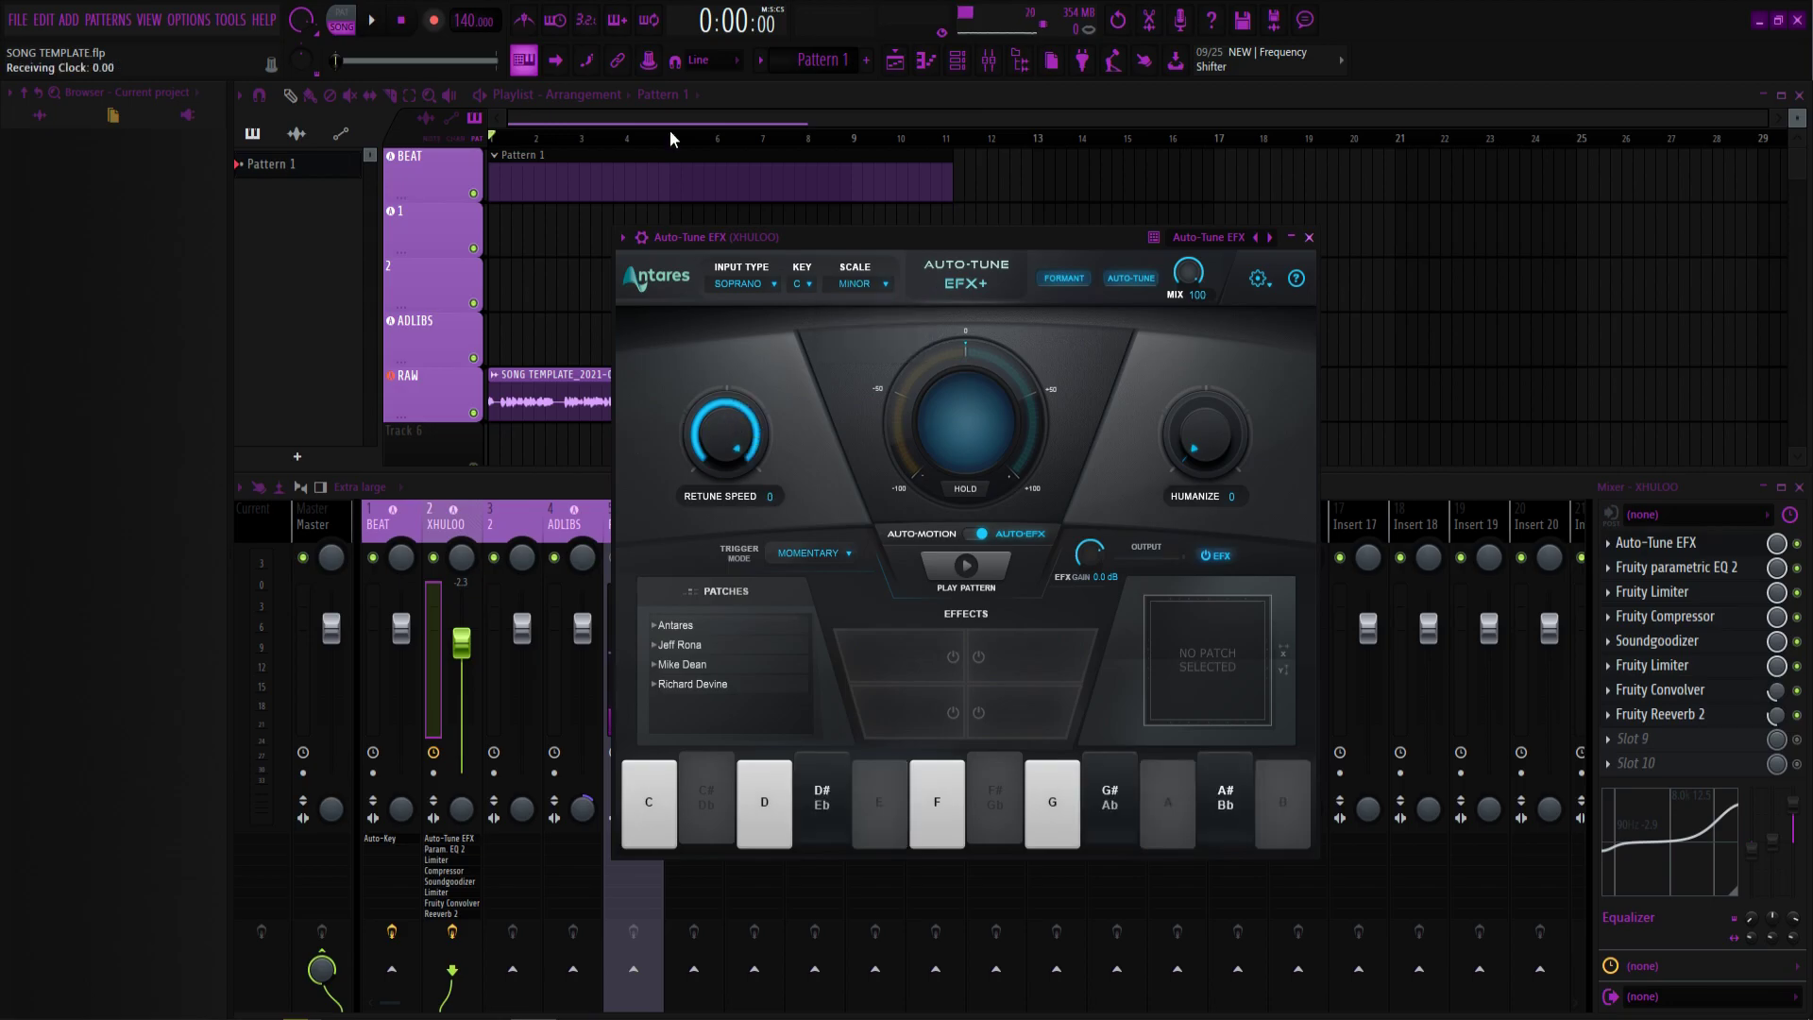
left_click_drag(1216, 461, 1190, 312)
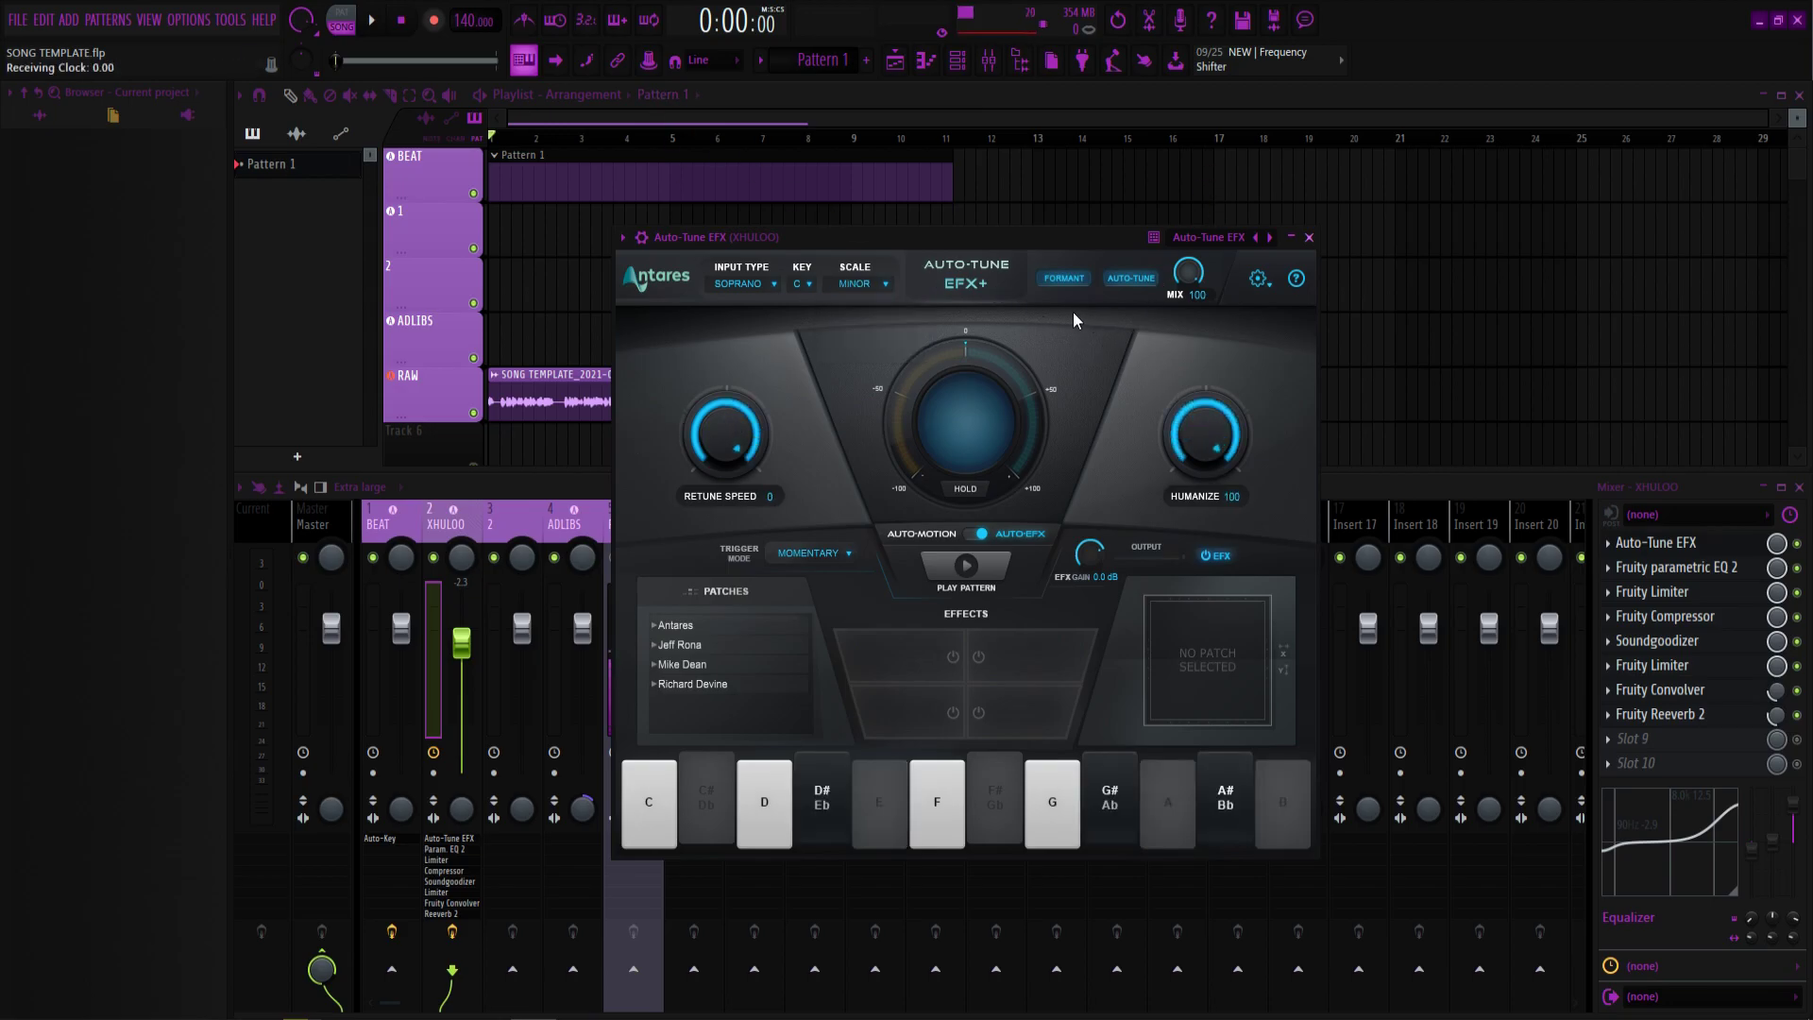
left_click(743, 284)
left_click(742, 304)
left_click(1309, 237)
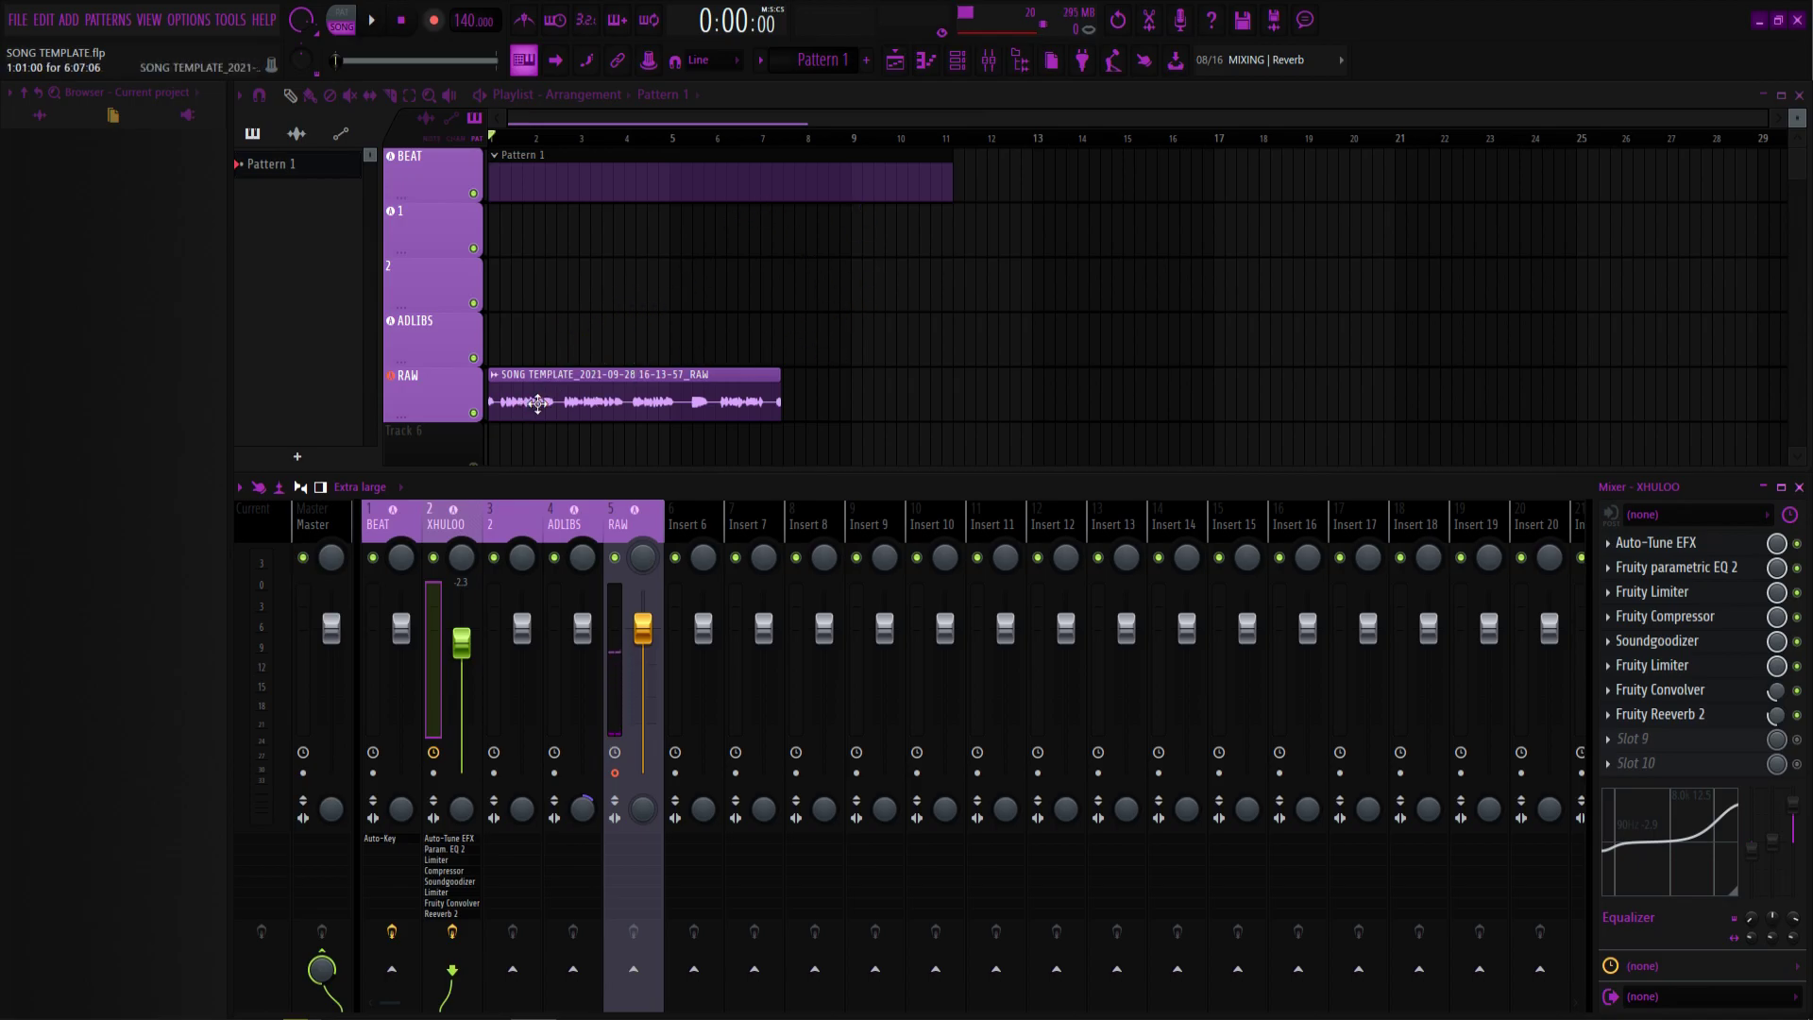
Move the RAW vocal clip to track 1 at bar 1, check its settings, and play the song.
mouse_move(566, 405)
left_mouse_down()
mouse_move(600, 405)
mouse_move(554, 409)
left_mouse_up()
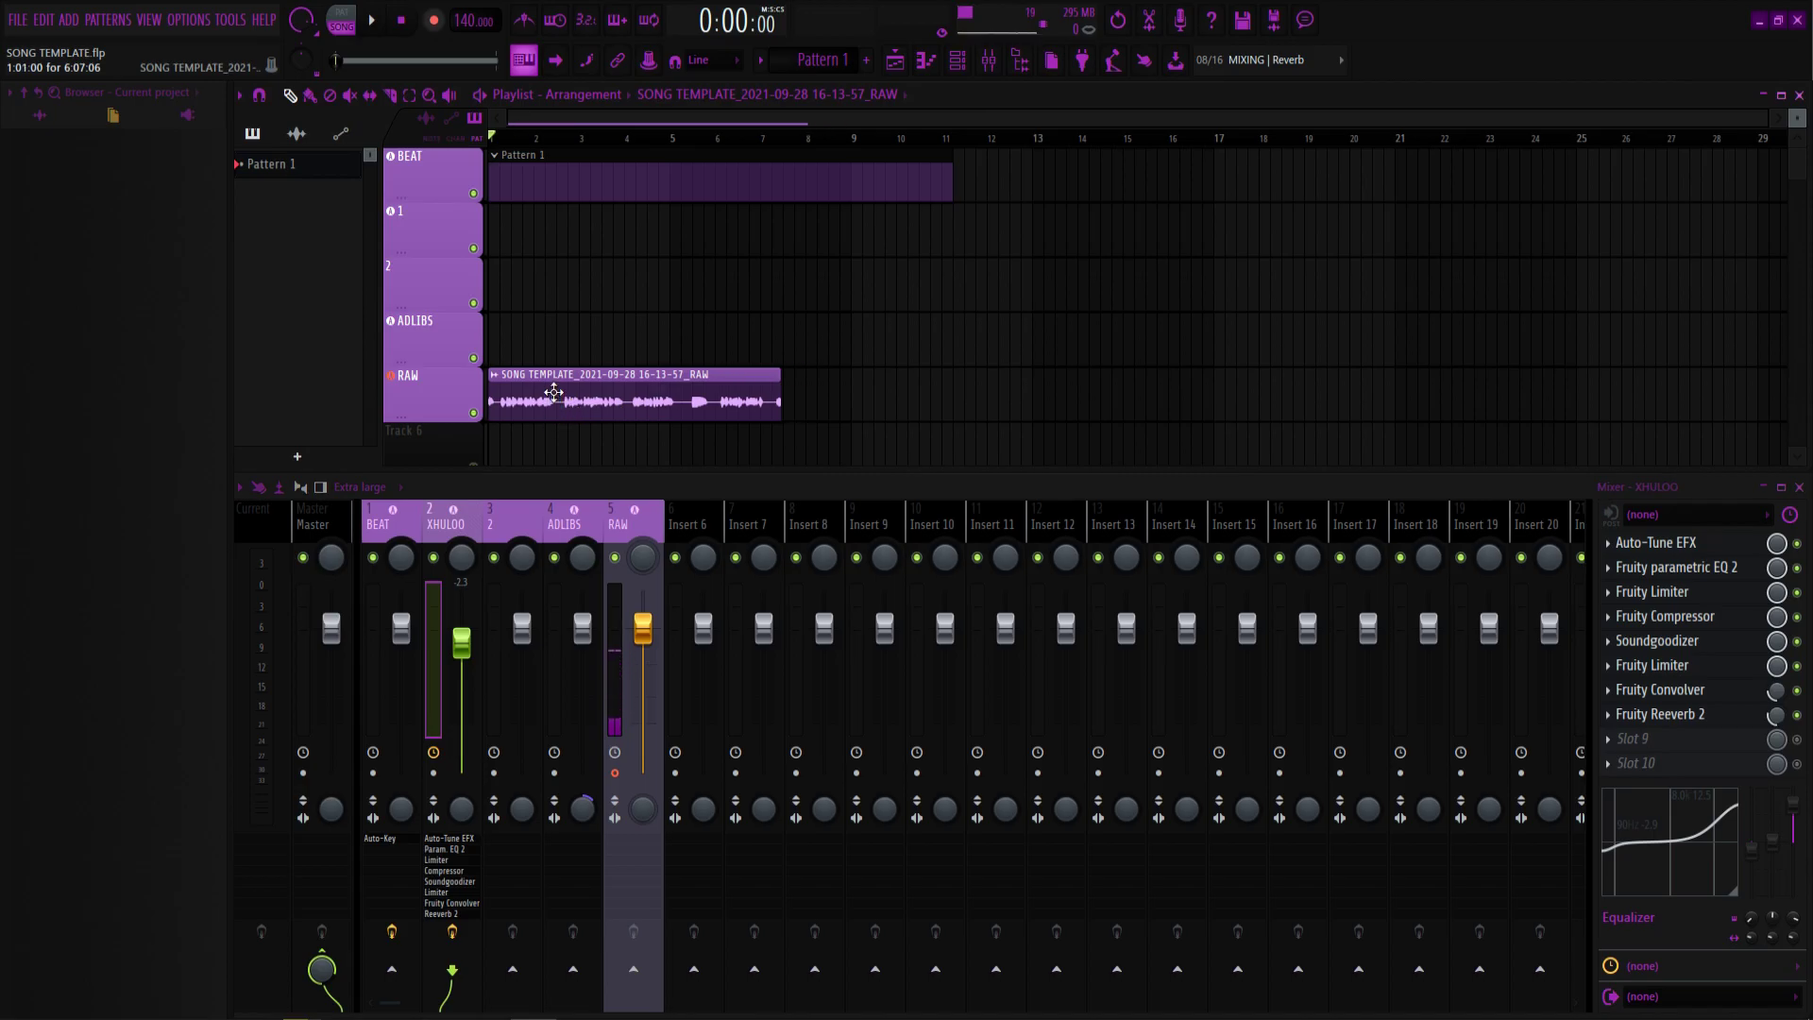
left_click(554, 391)
left_click_drag(555, 391, 454, 229)
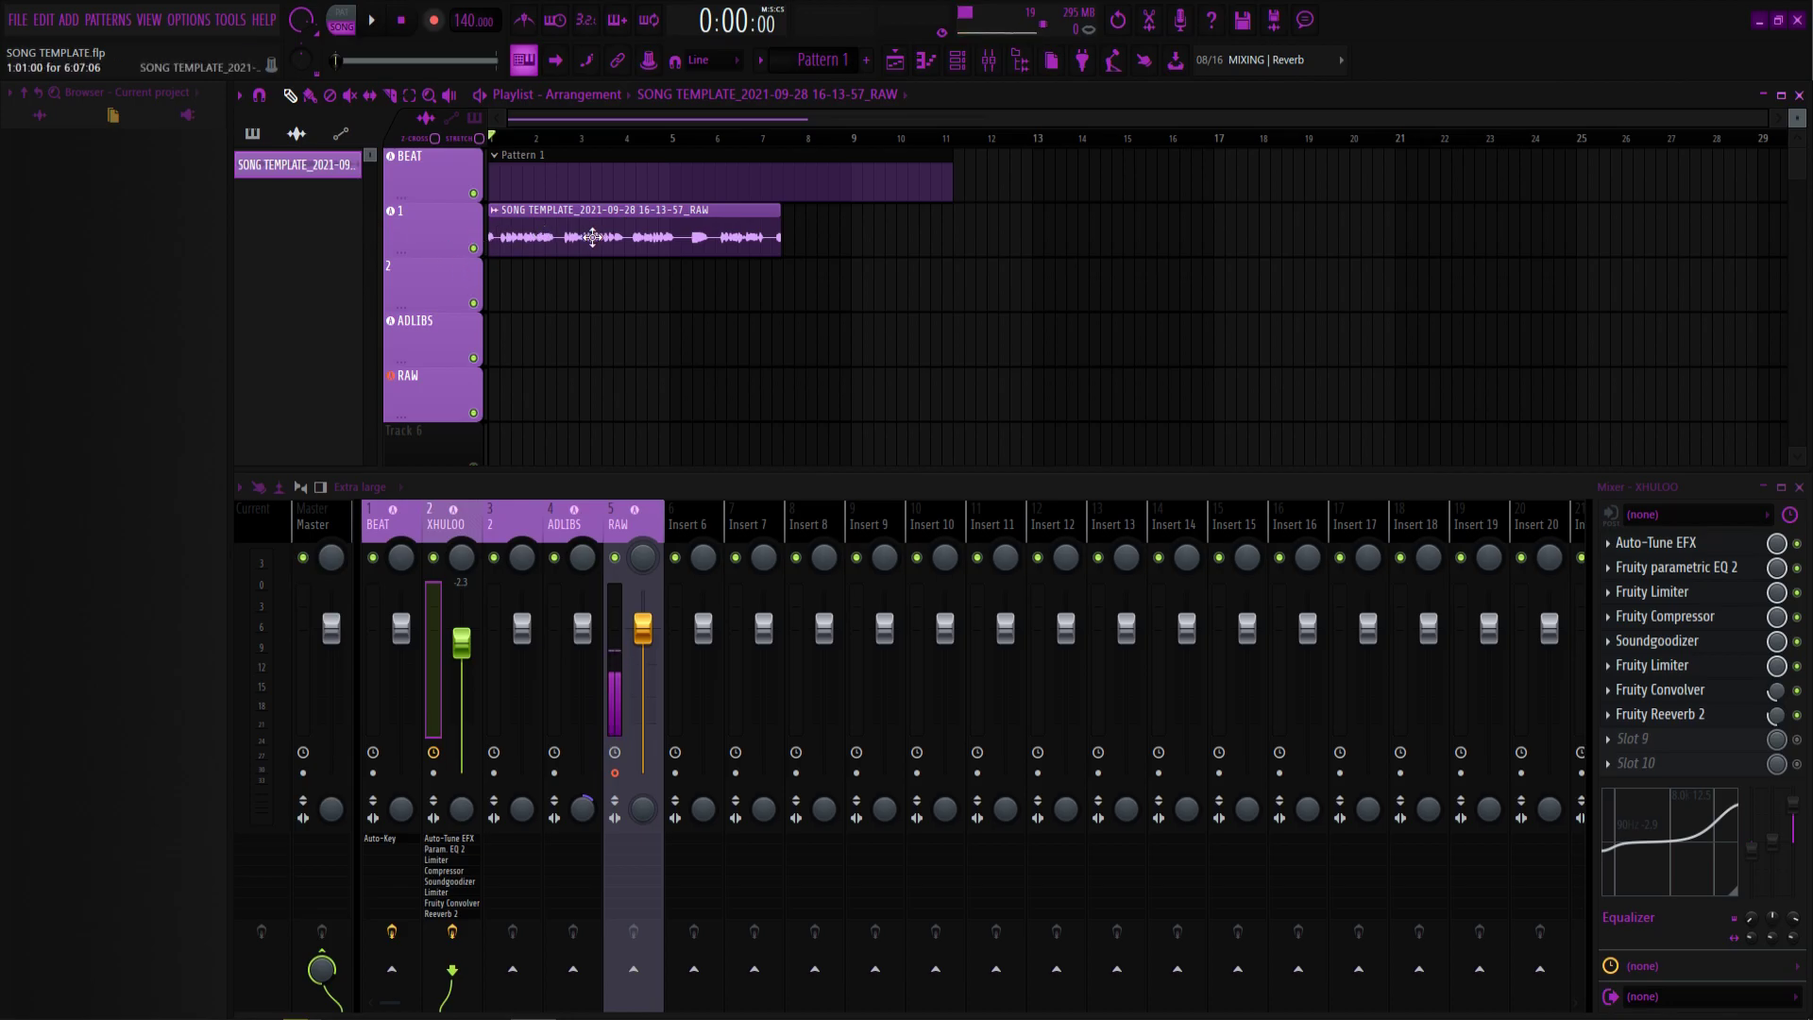
double_click(598, 237)
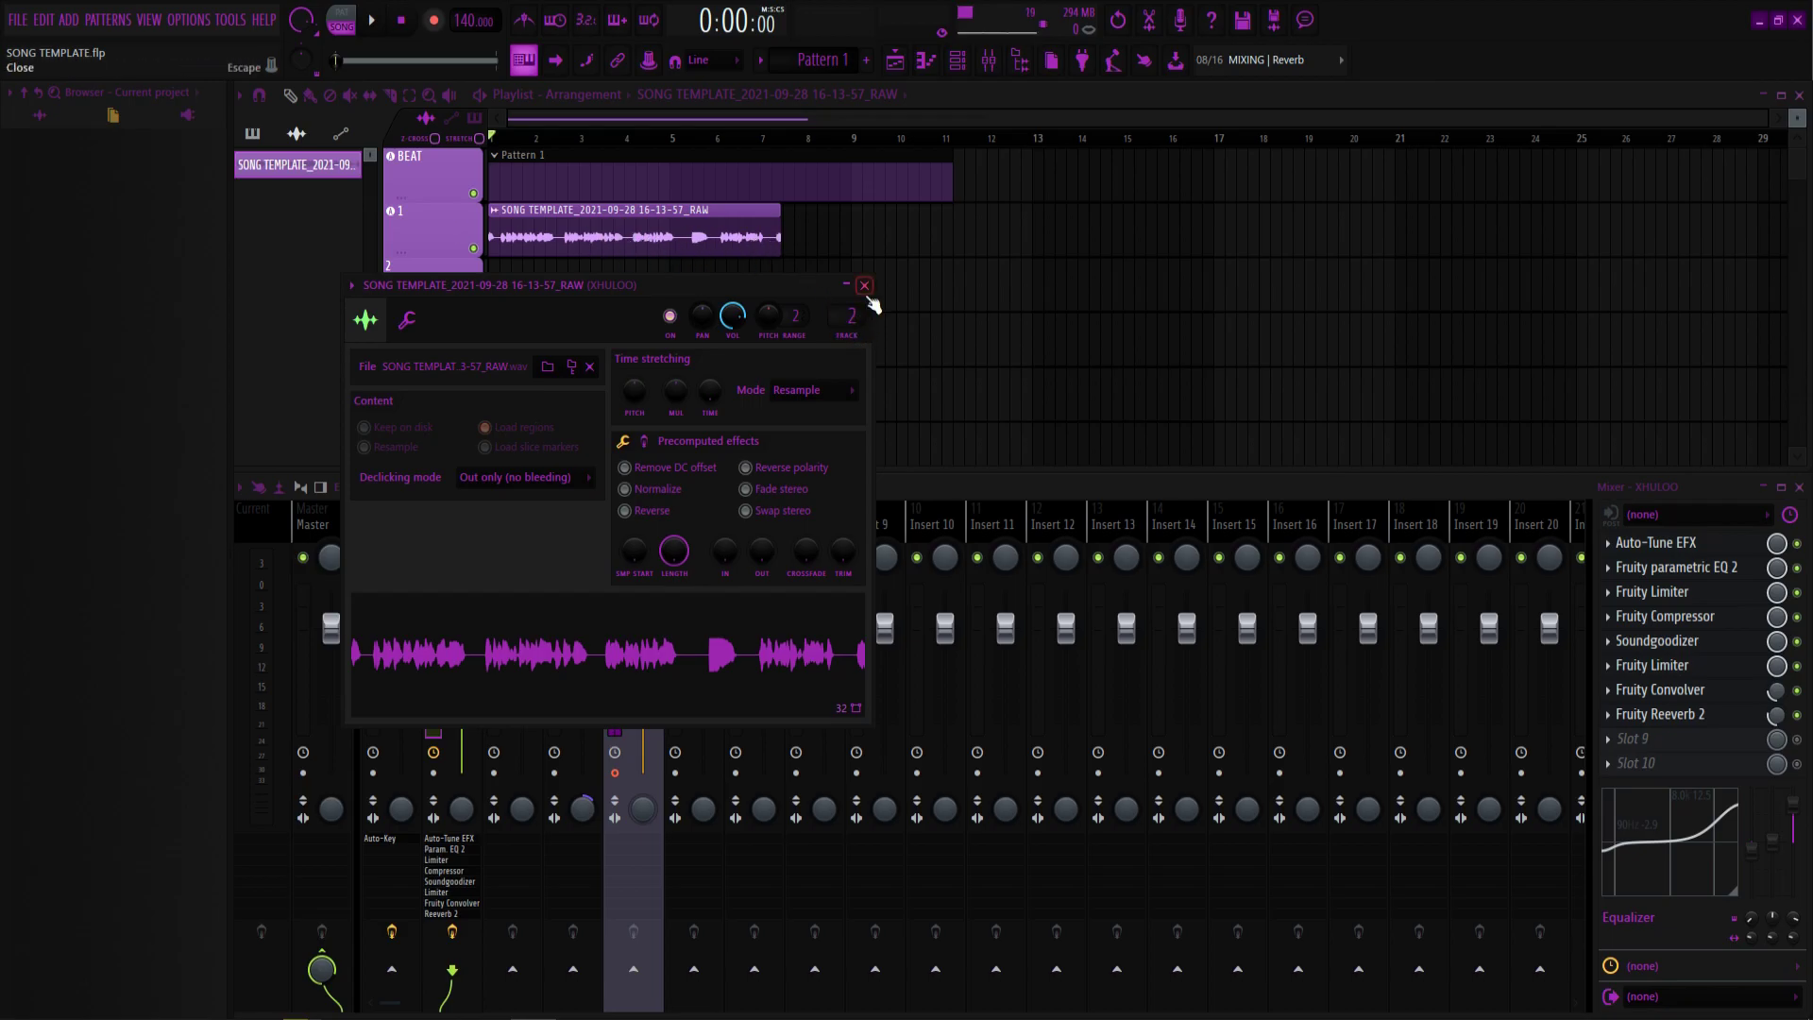
left_click(864, 286)
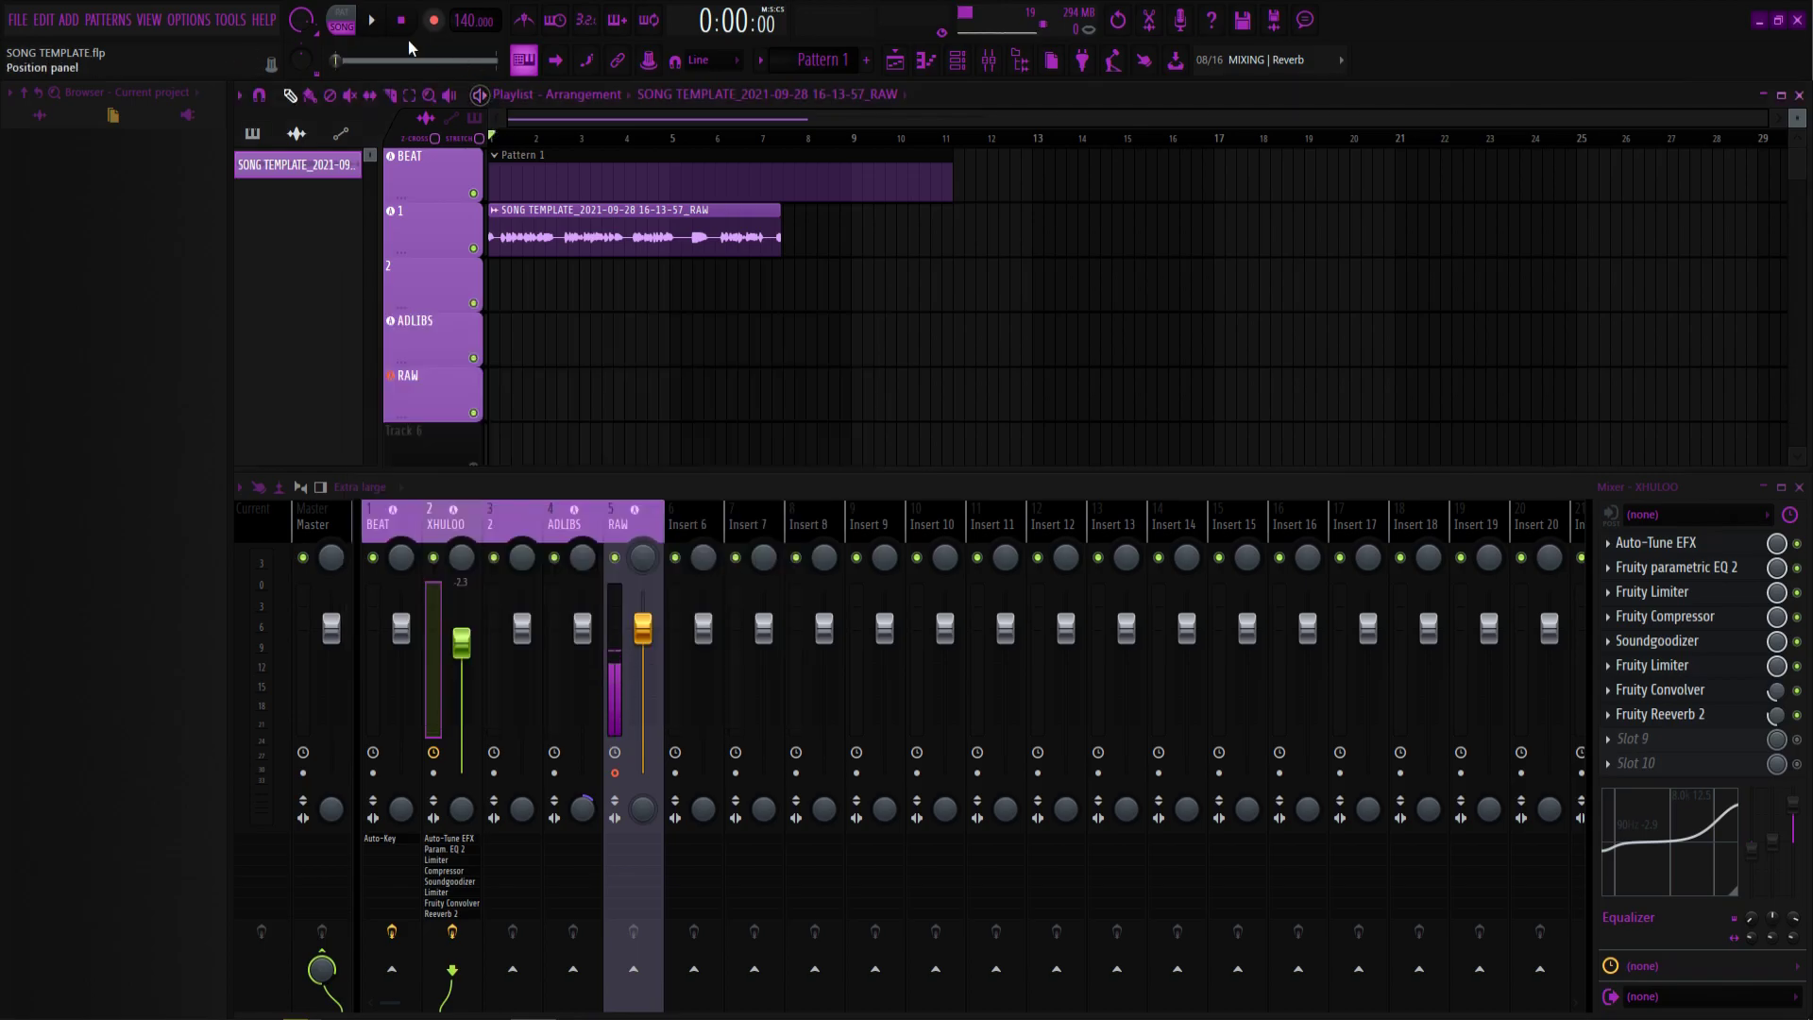
left_click(380, 29)
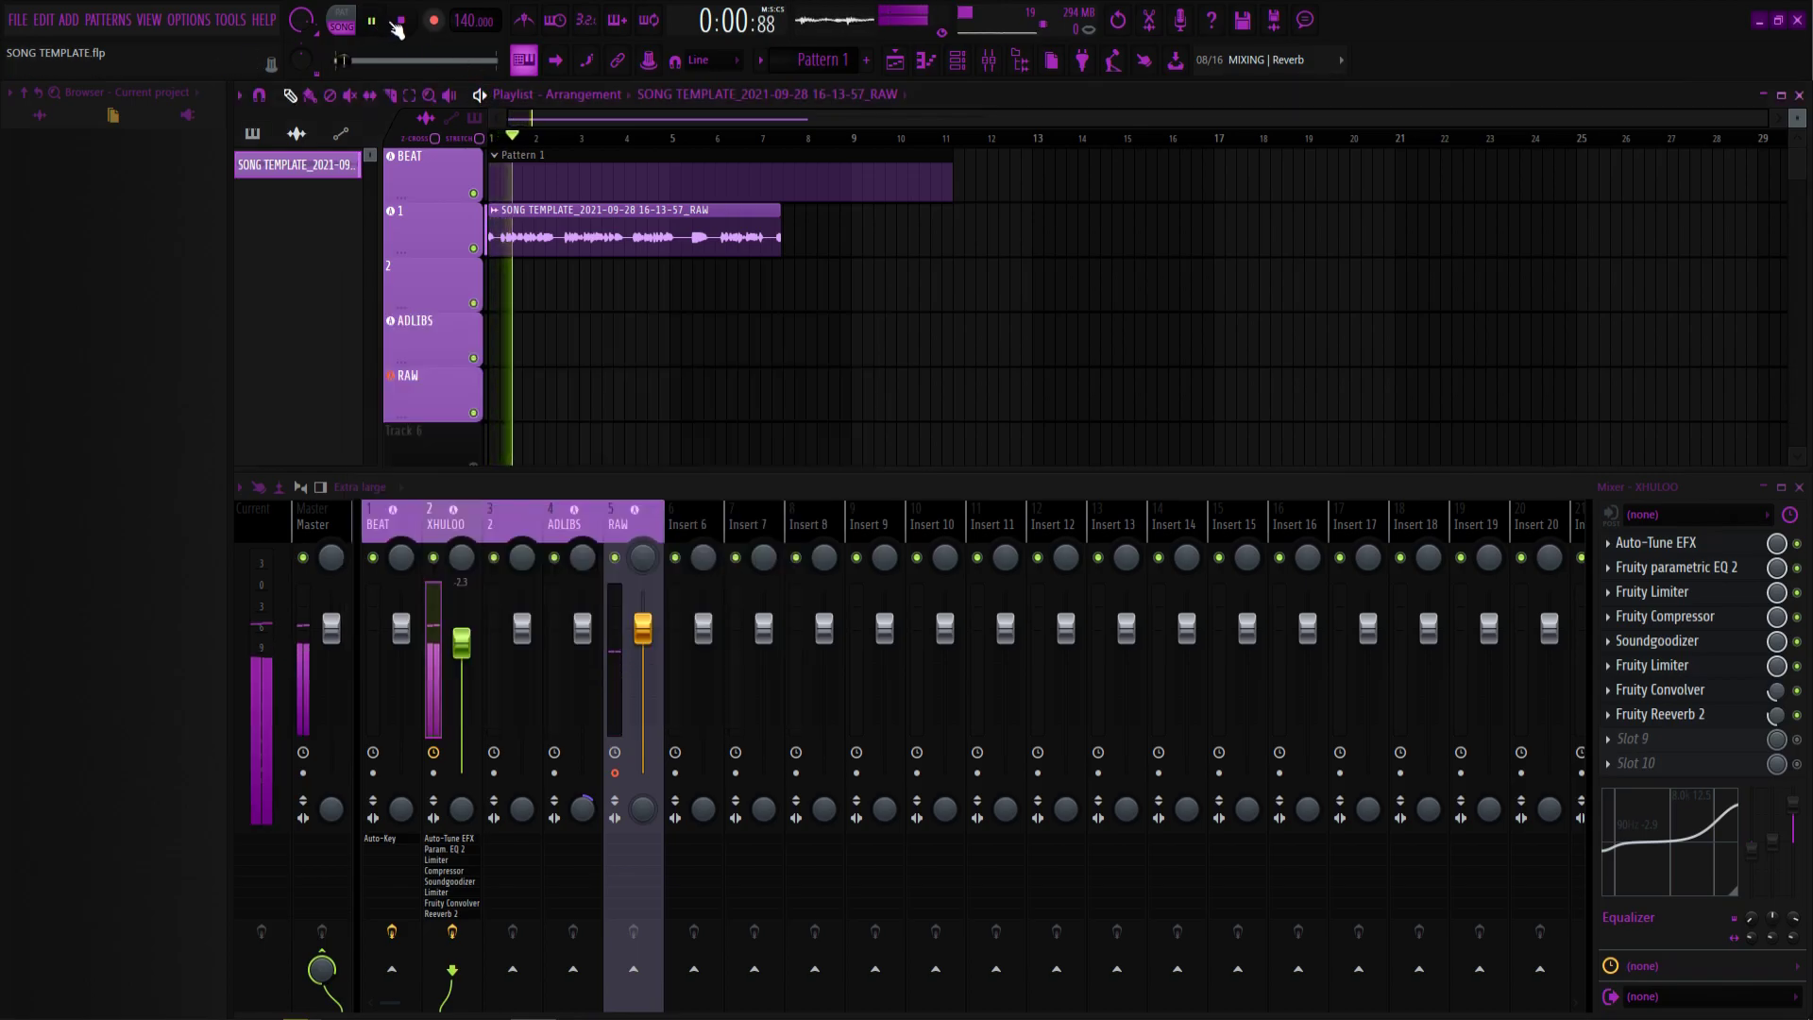
Bypass all effects on the XHULOO insert and play the song back without them.
left_click(406, 24)
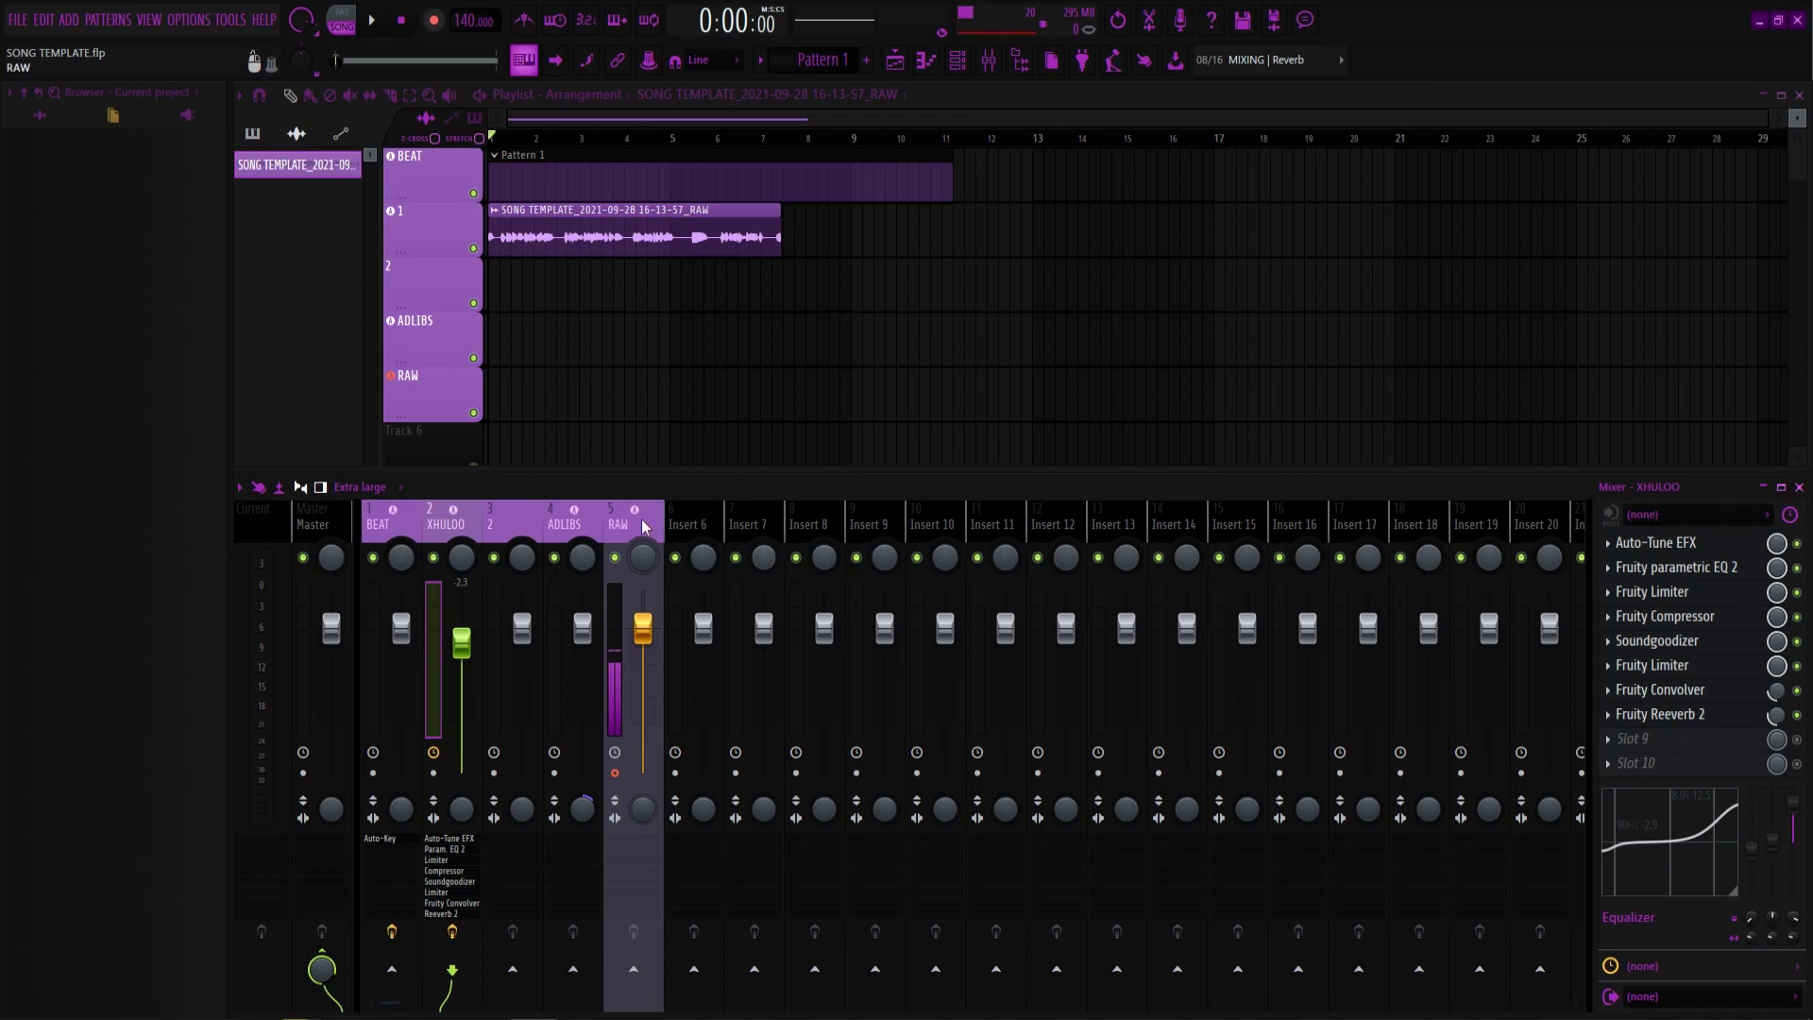
key("Right")
key("Right")
key("Right")
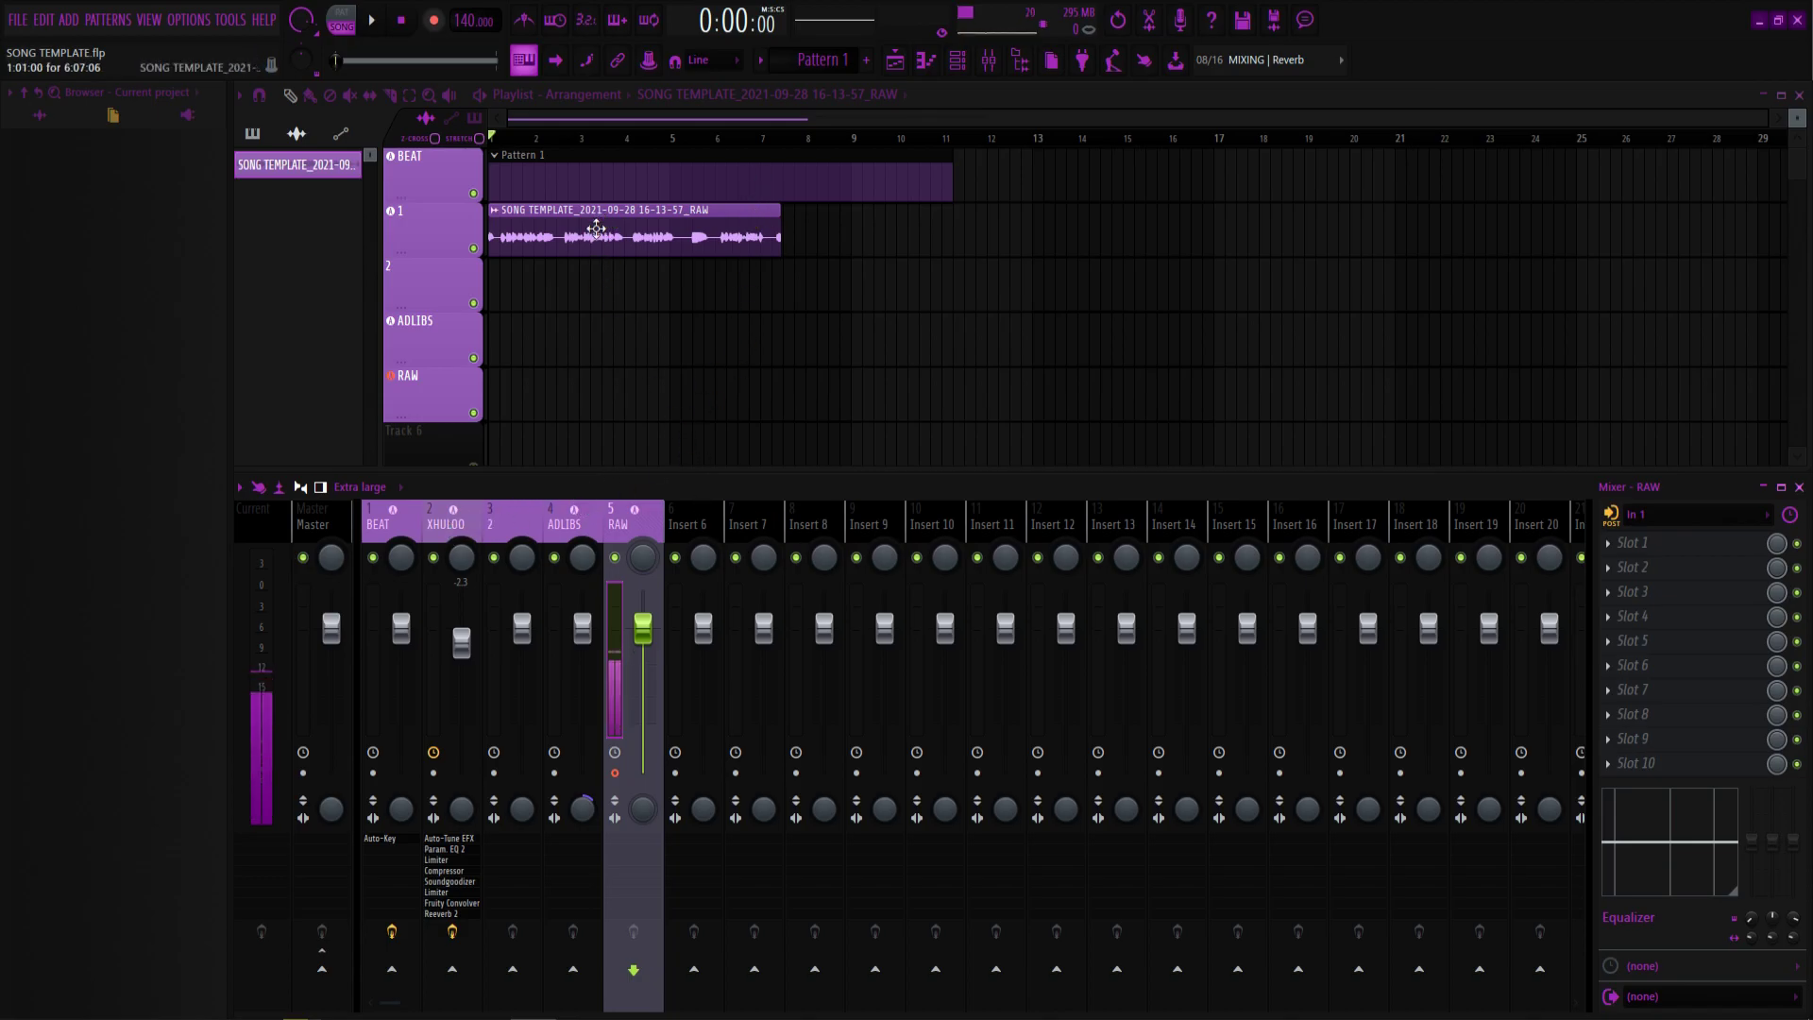
key("Left")
key("Left")
key("Left")
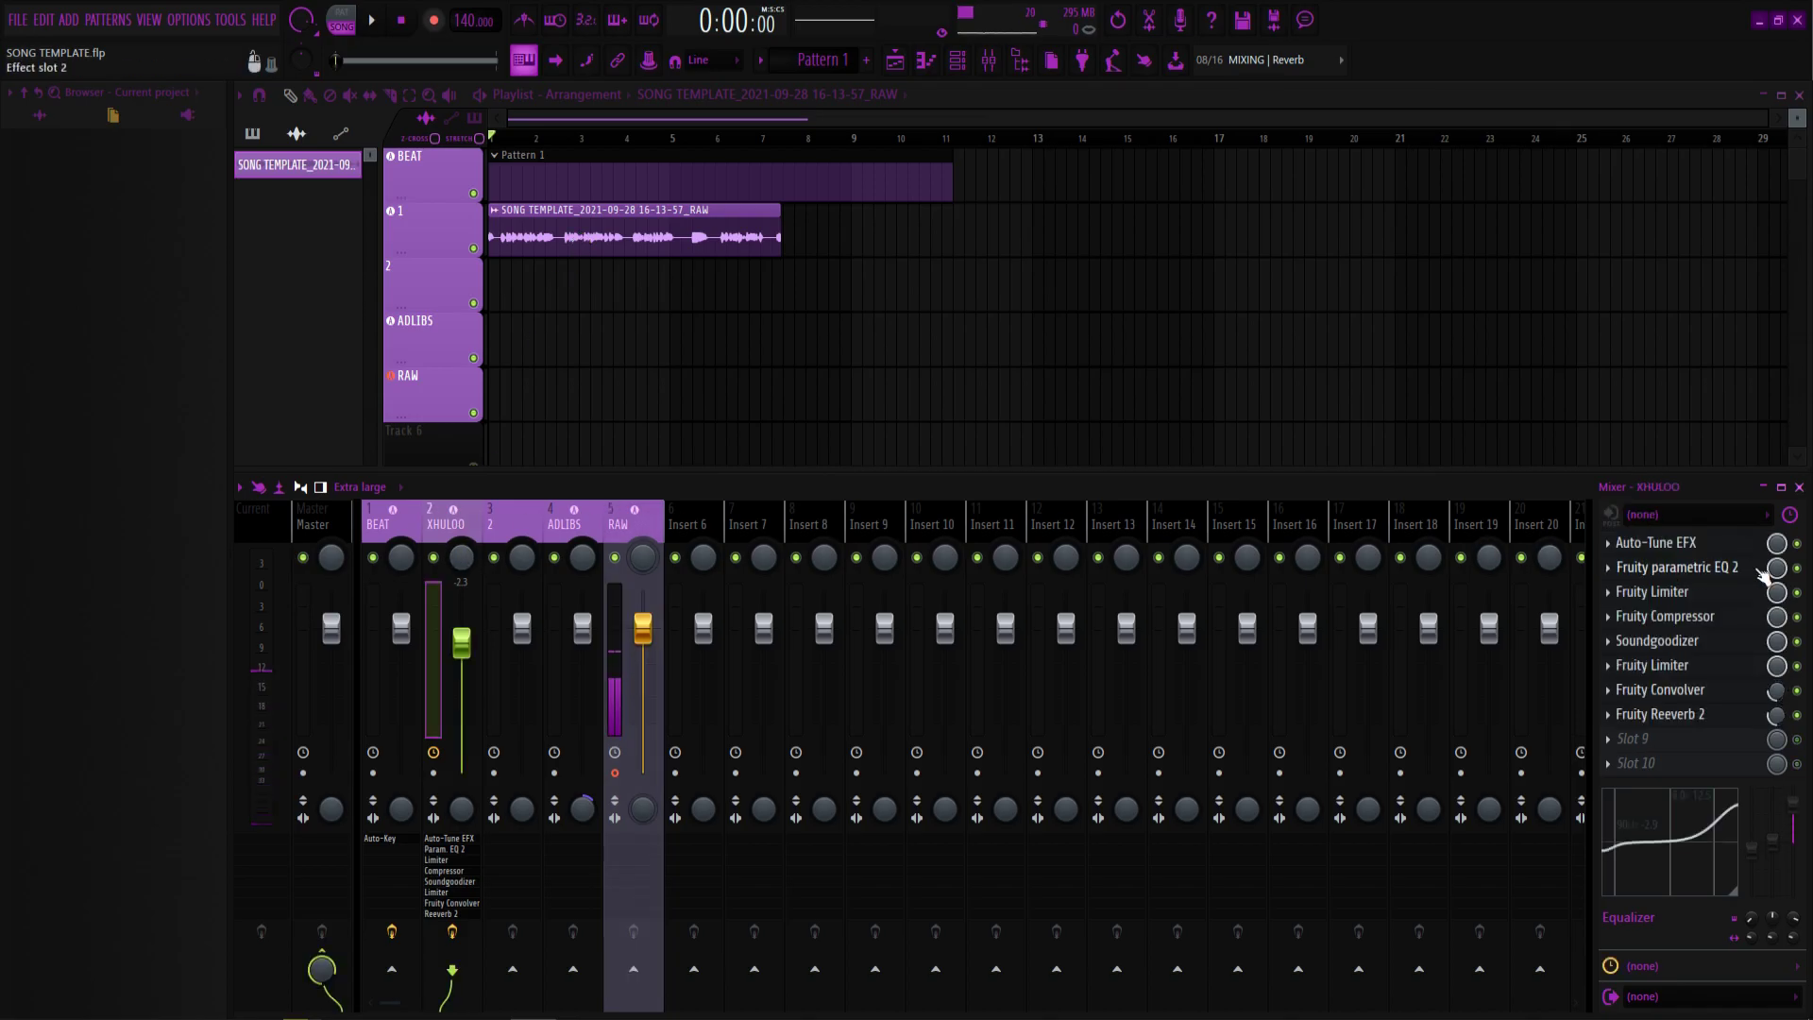
left_click(467, 937)
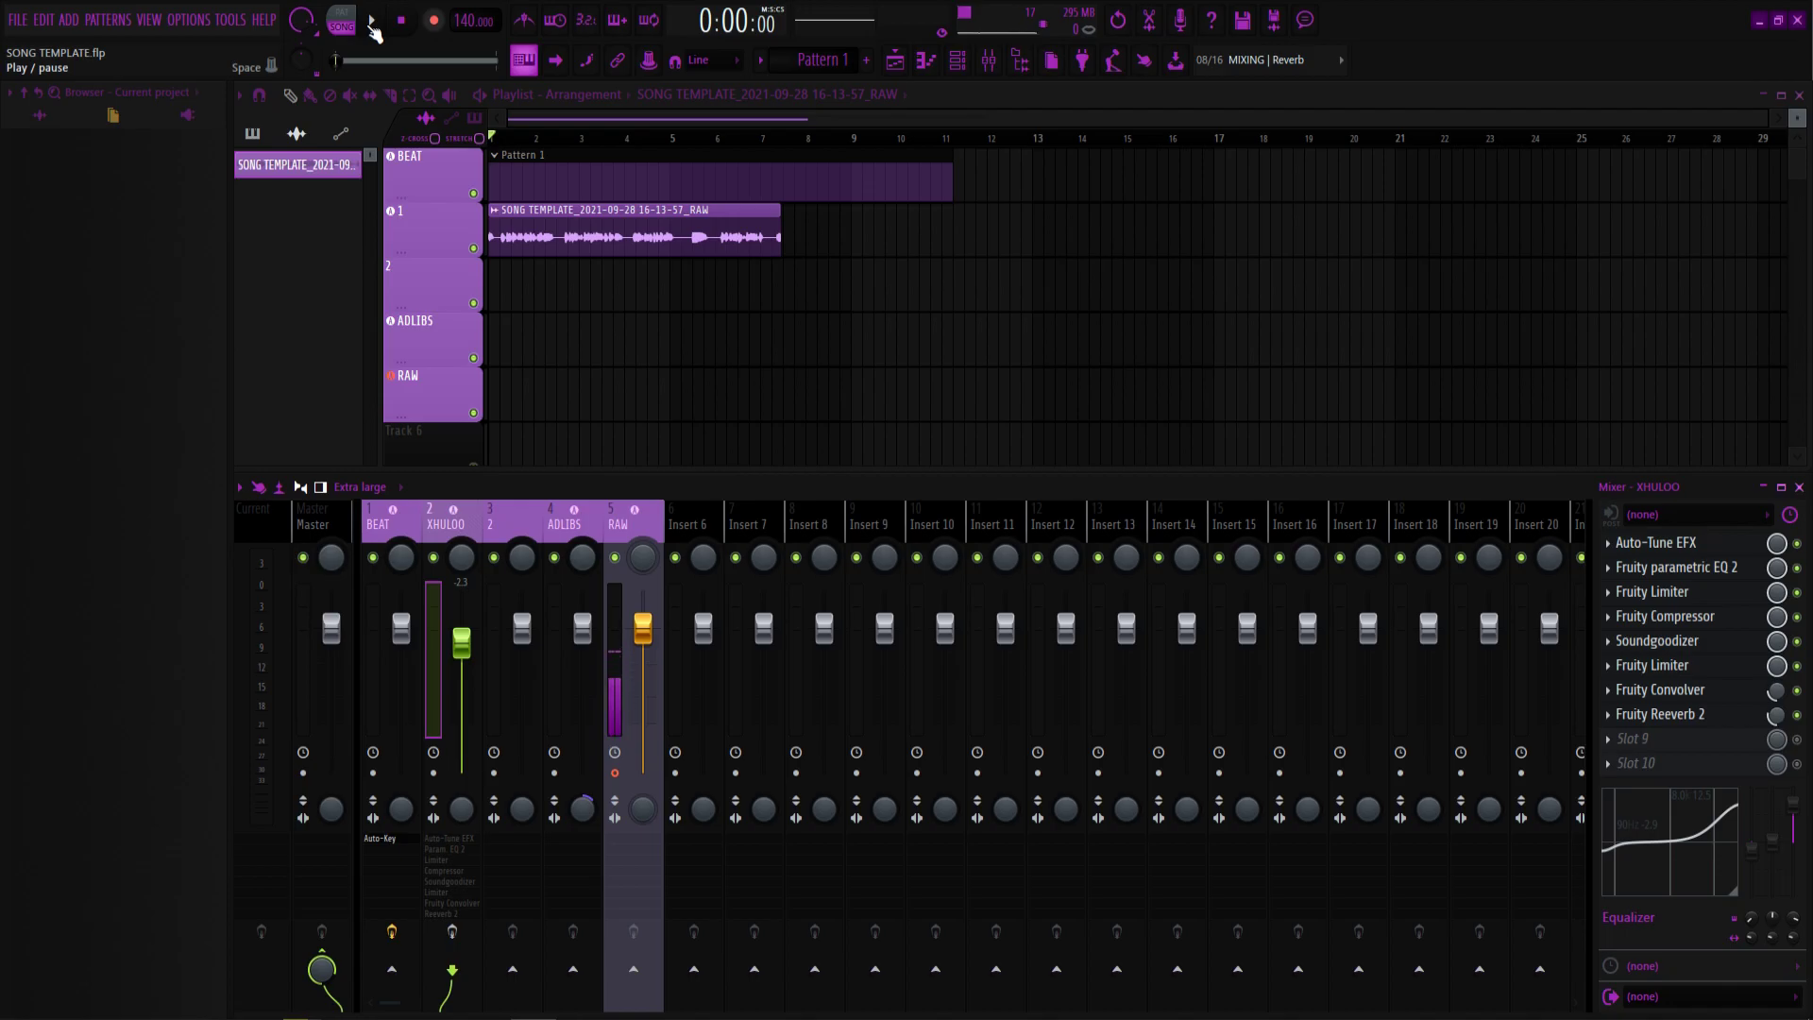
left_click(373, 22)
left_click(417, 29)
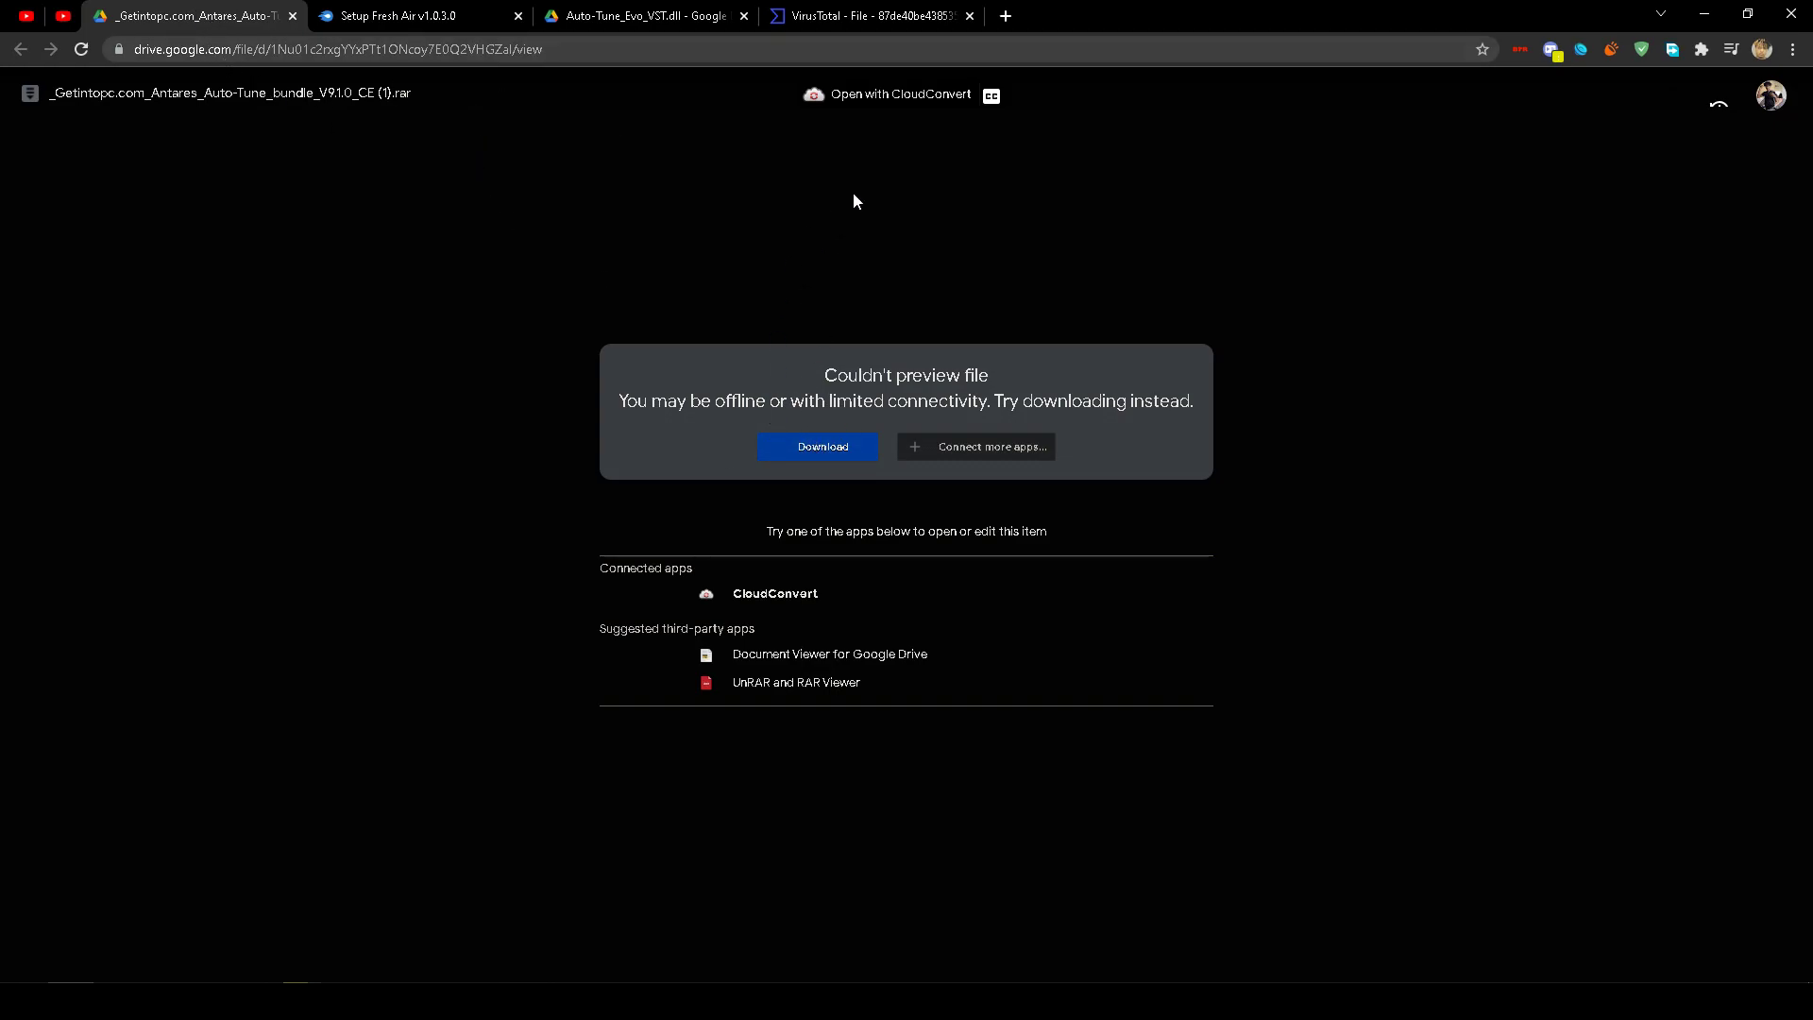
Download the Antares Auto-Tune bundle .rar from Google Drive despite the scan warning.
left_click(790, 444)
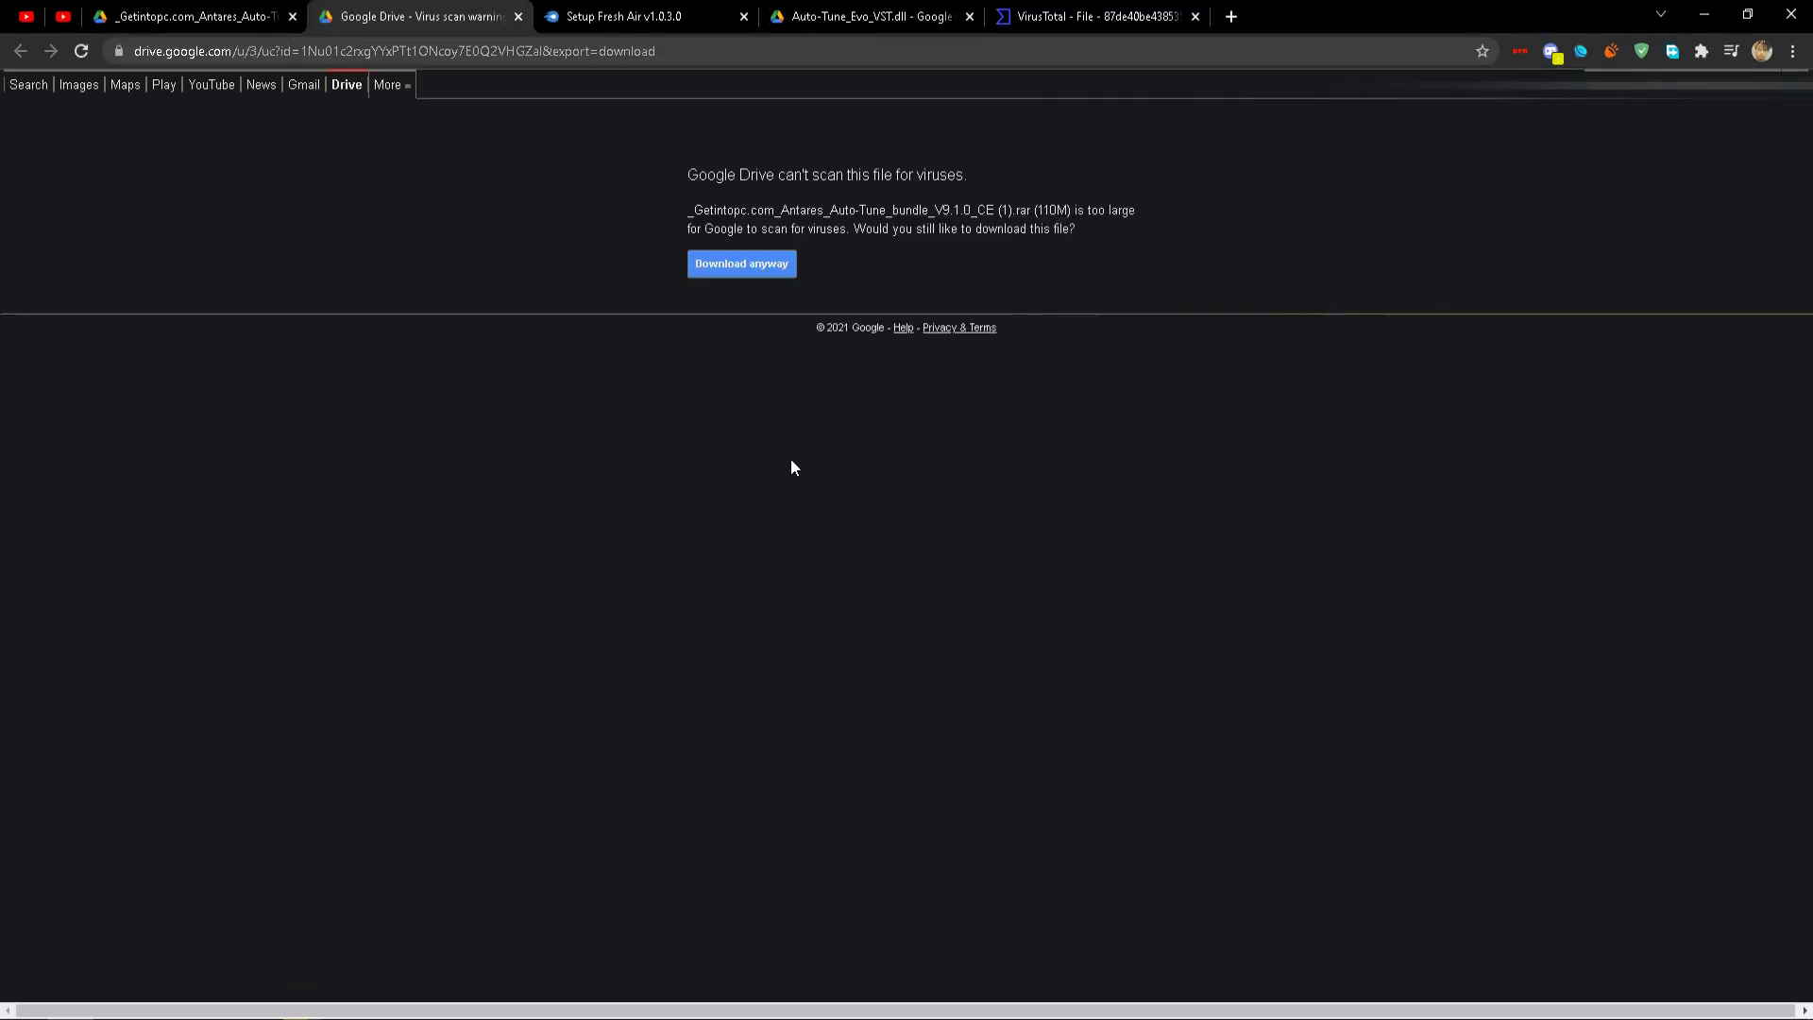
left_click(725, 263)
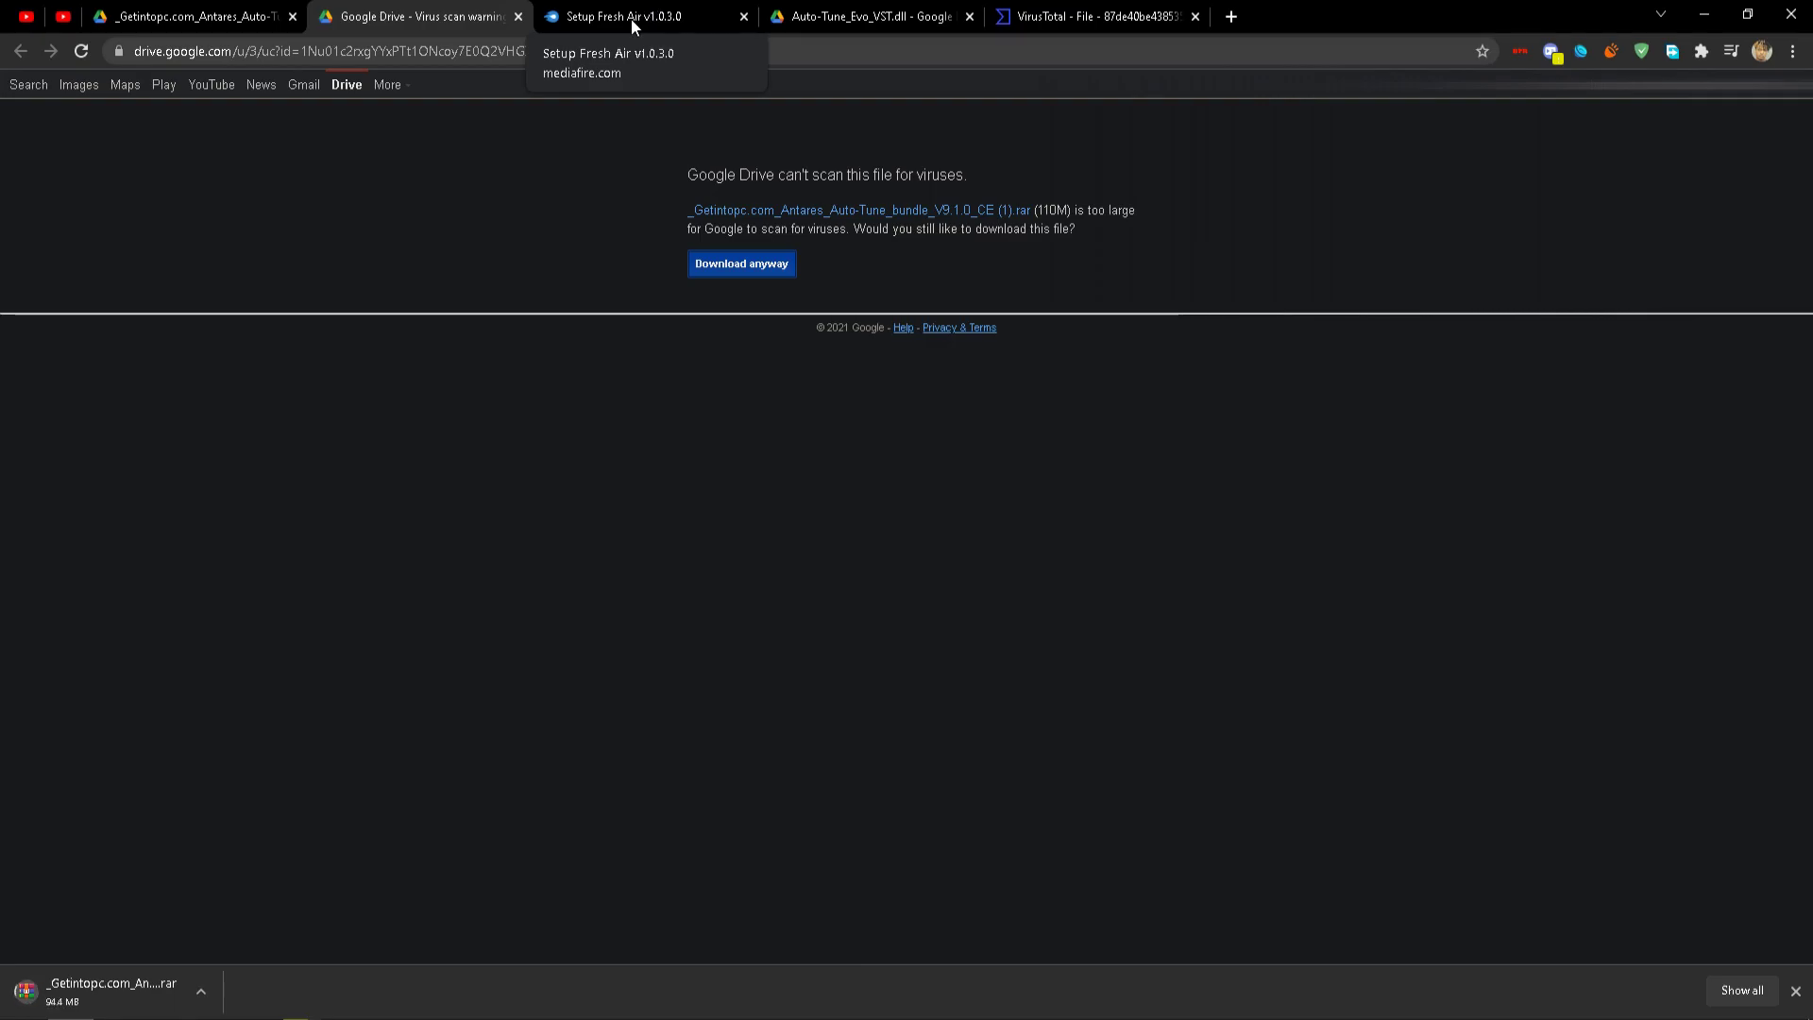
left_click(652, 14)
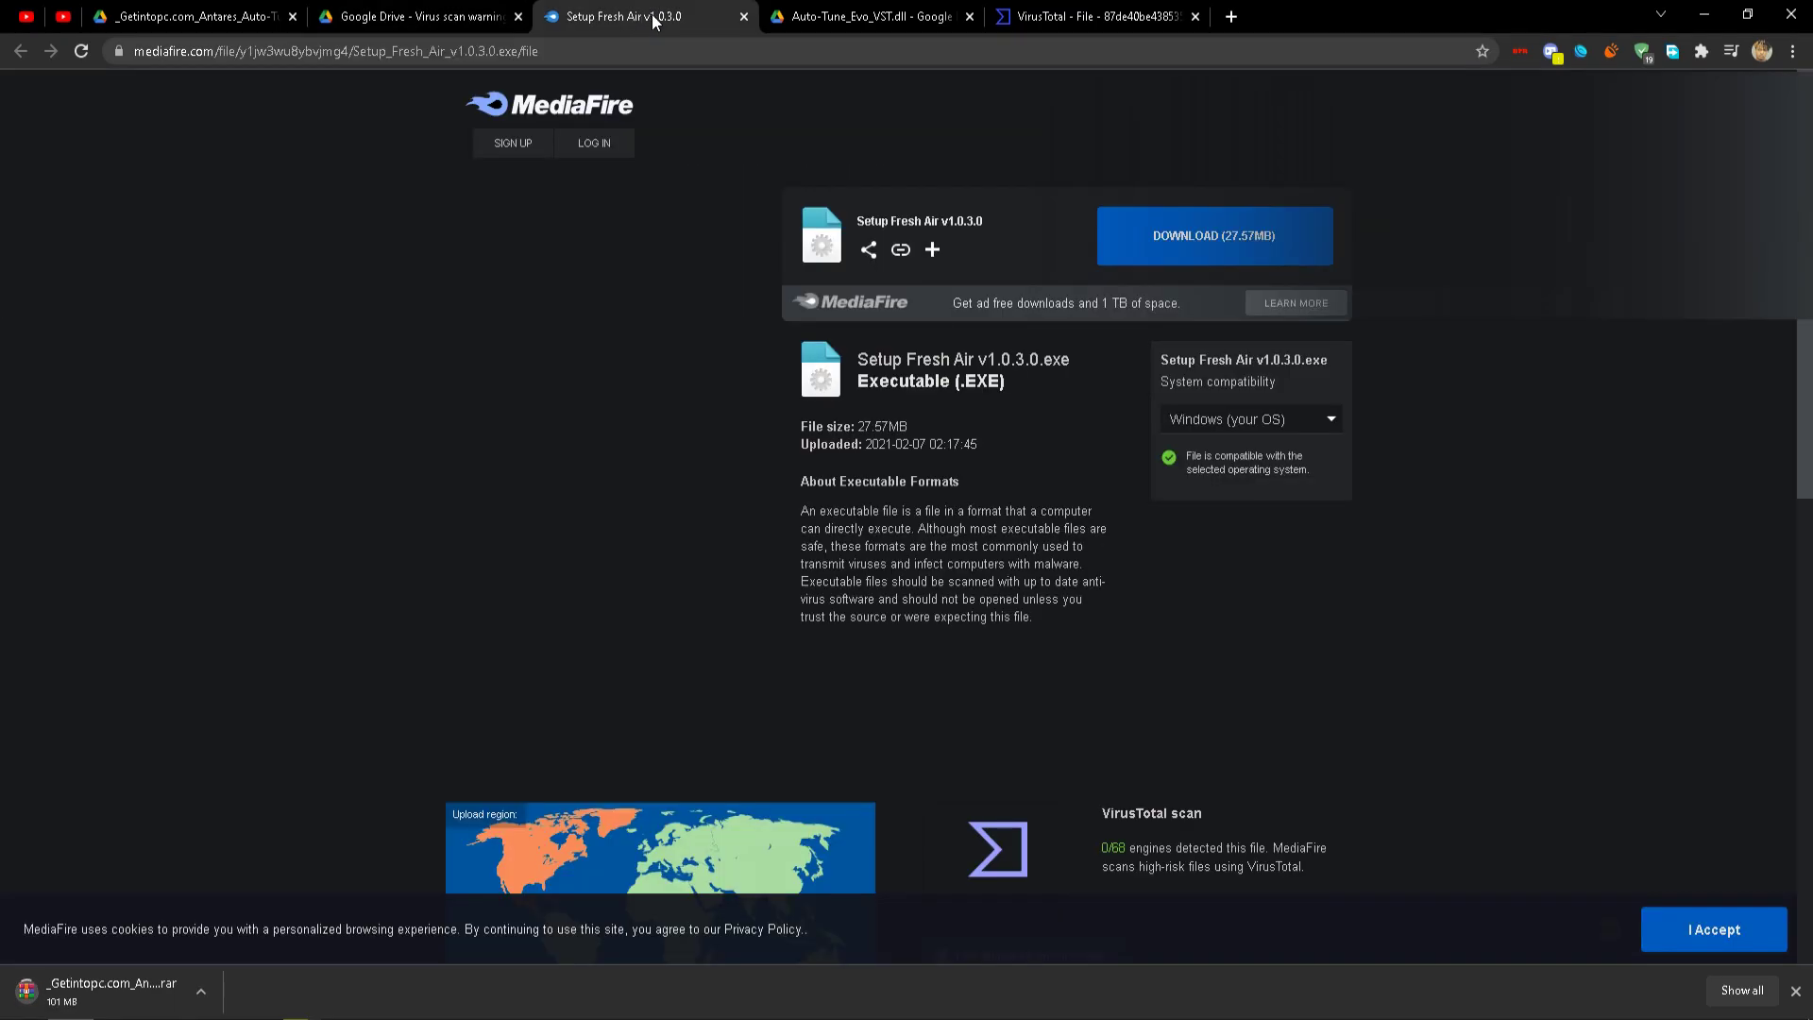
Download the Fresh Air setup from MediaFire and keep the flagged Auto-Tune_Evo_VST.dll download from Google Drive.
left_click(1114, 227)
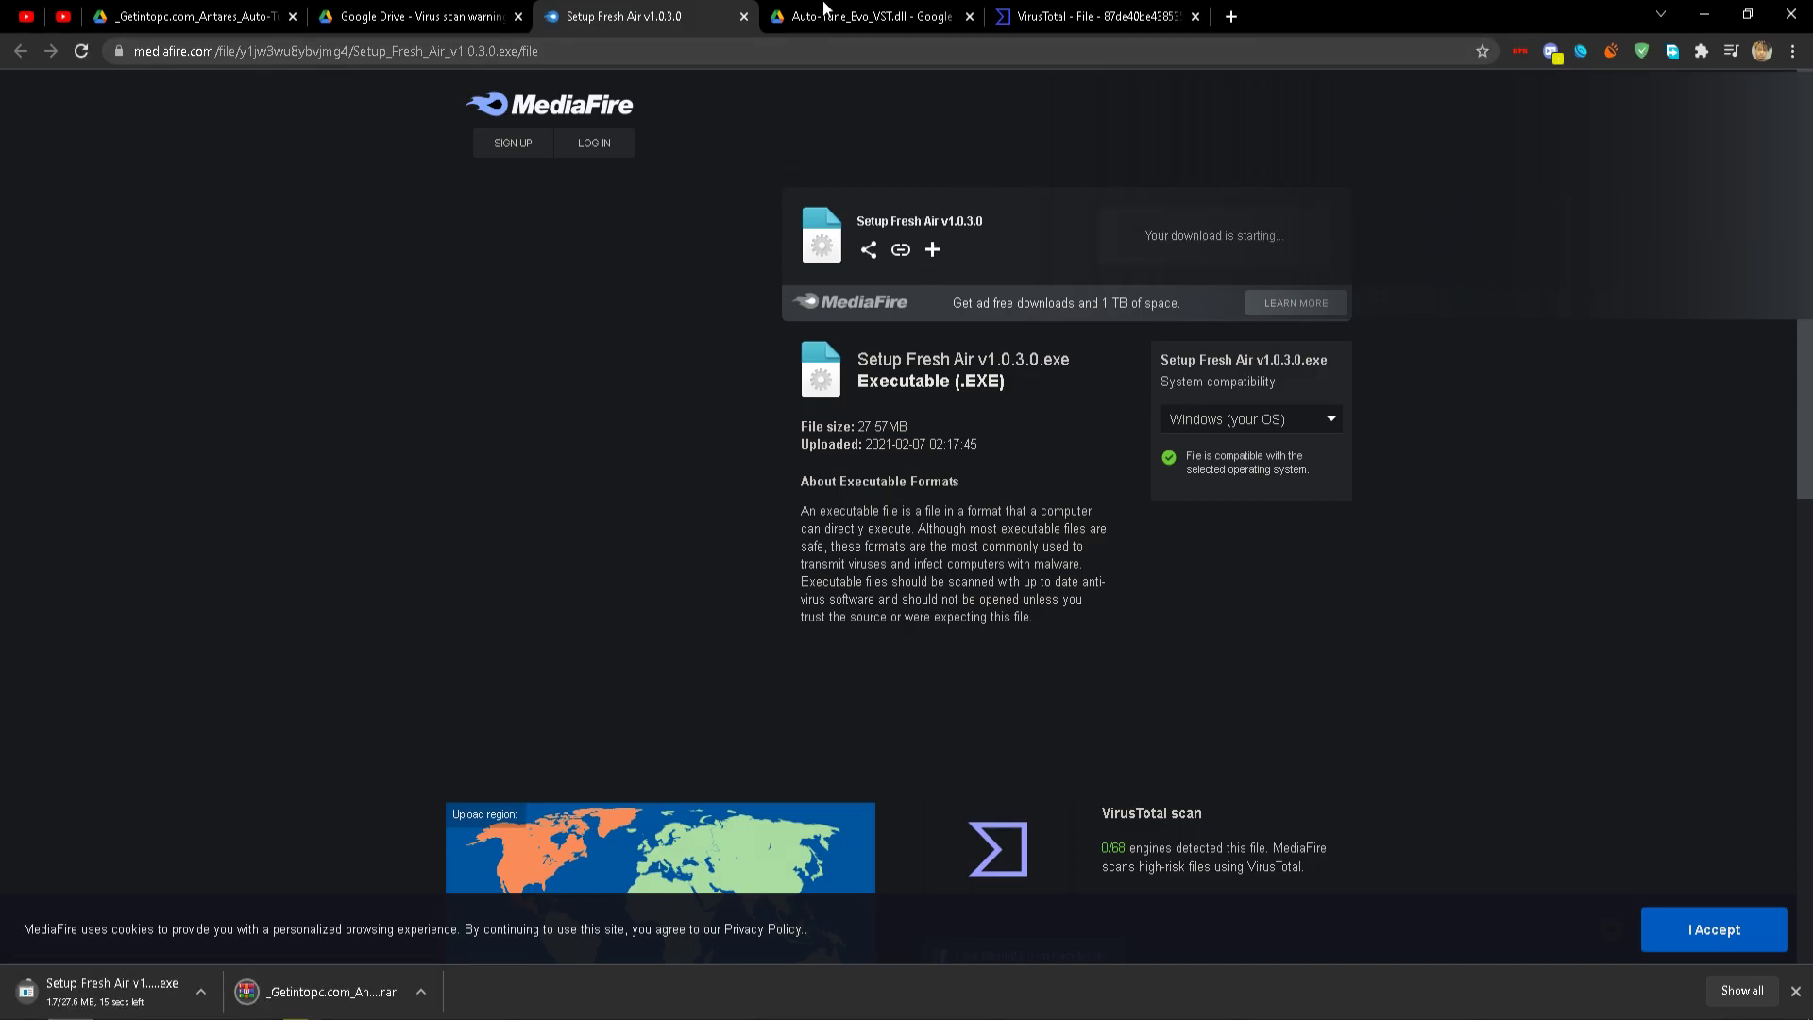
left_click(823, 11)
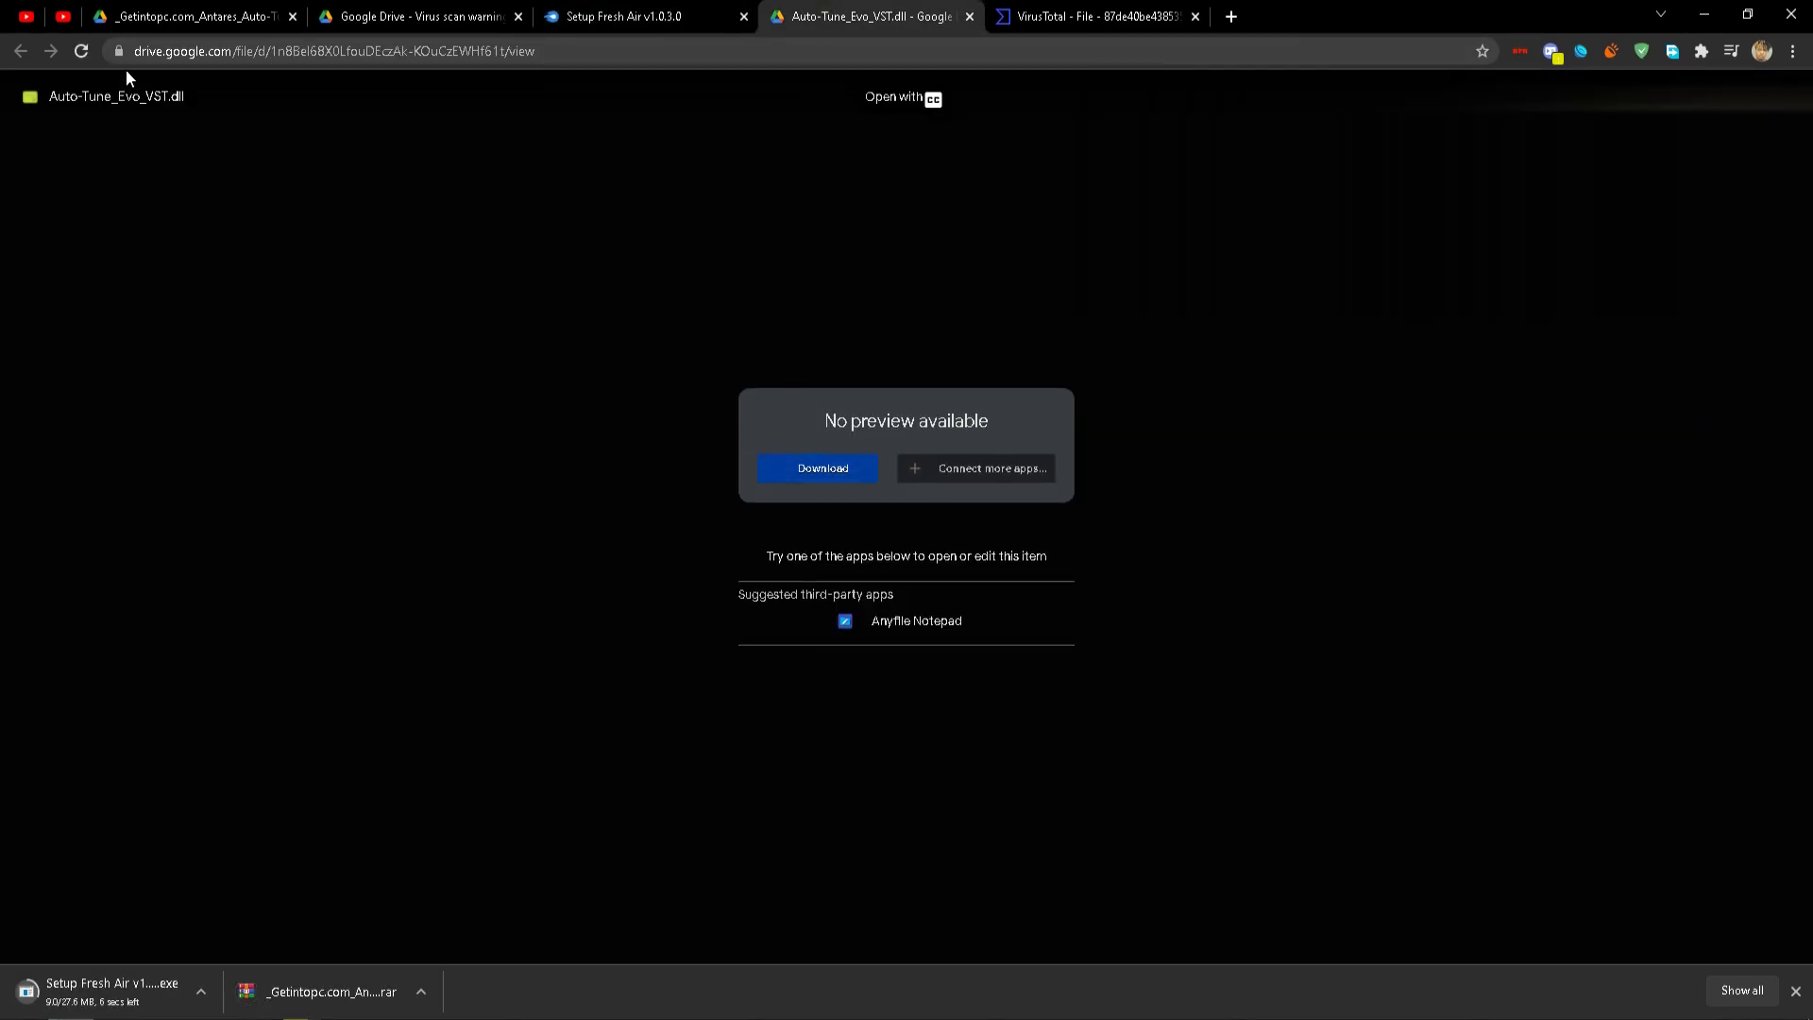
left_click(837, 468)
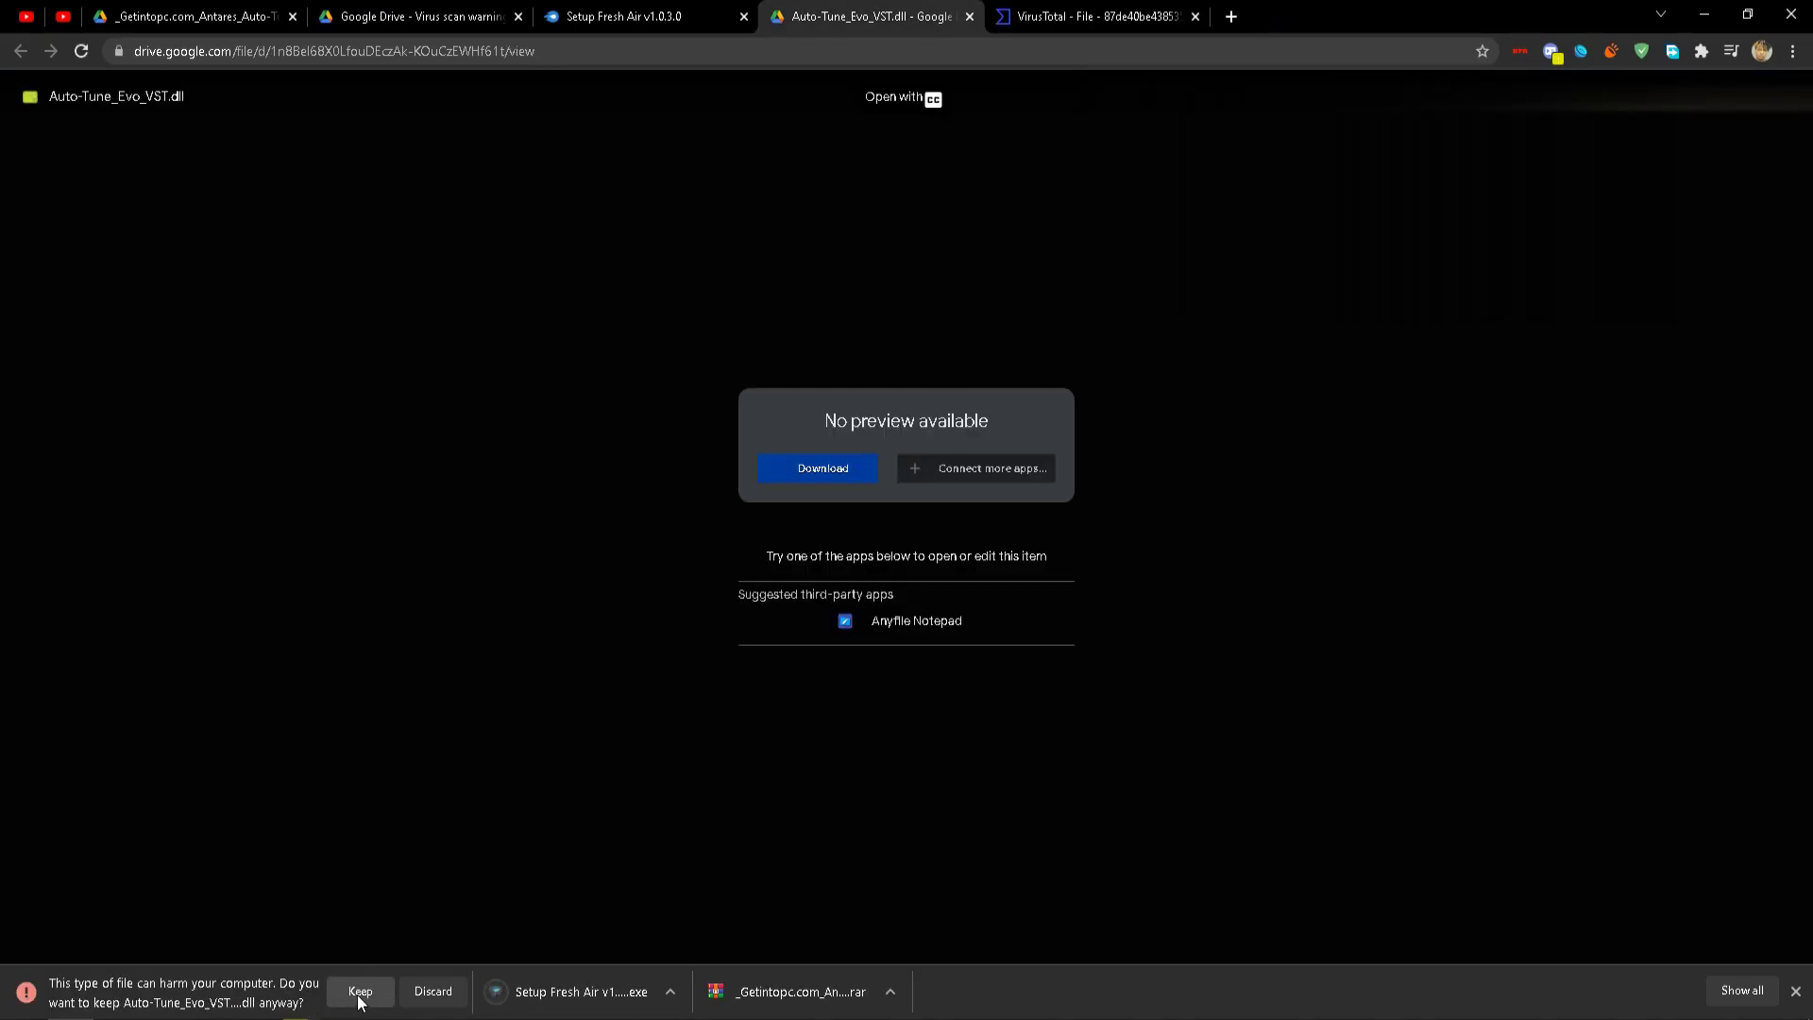
left_click(360, 1003)
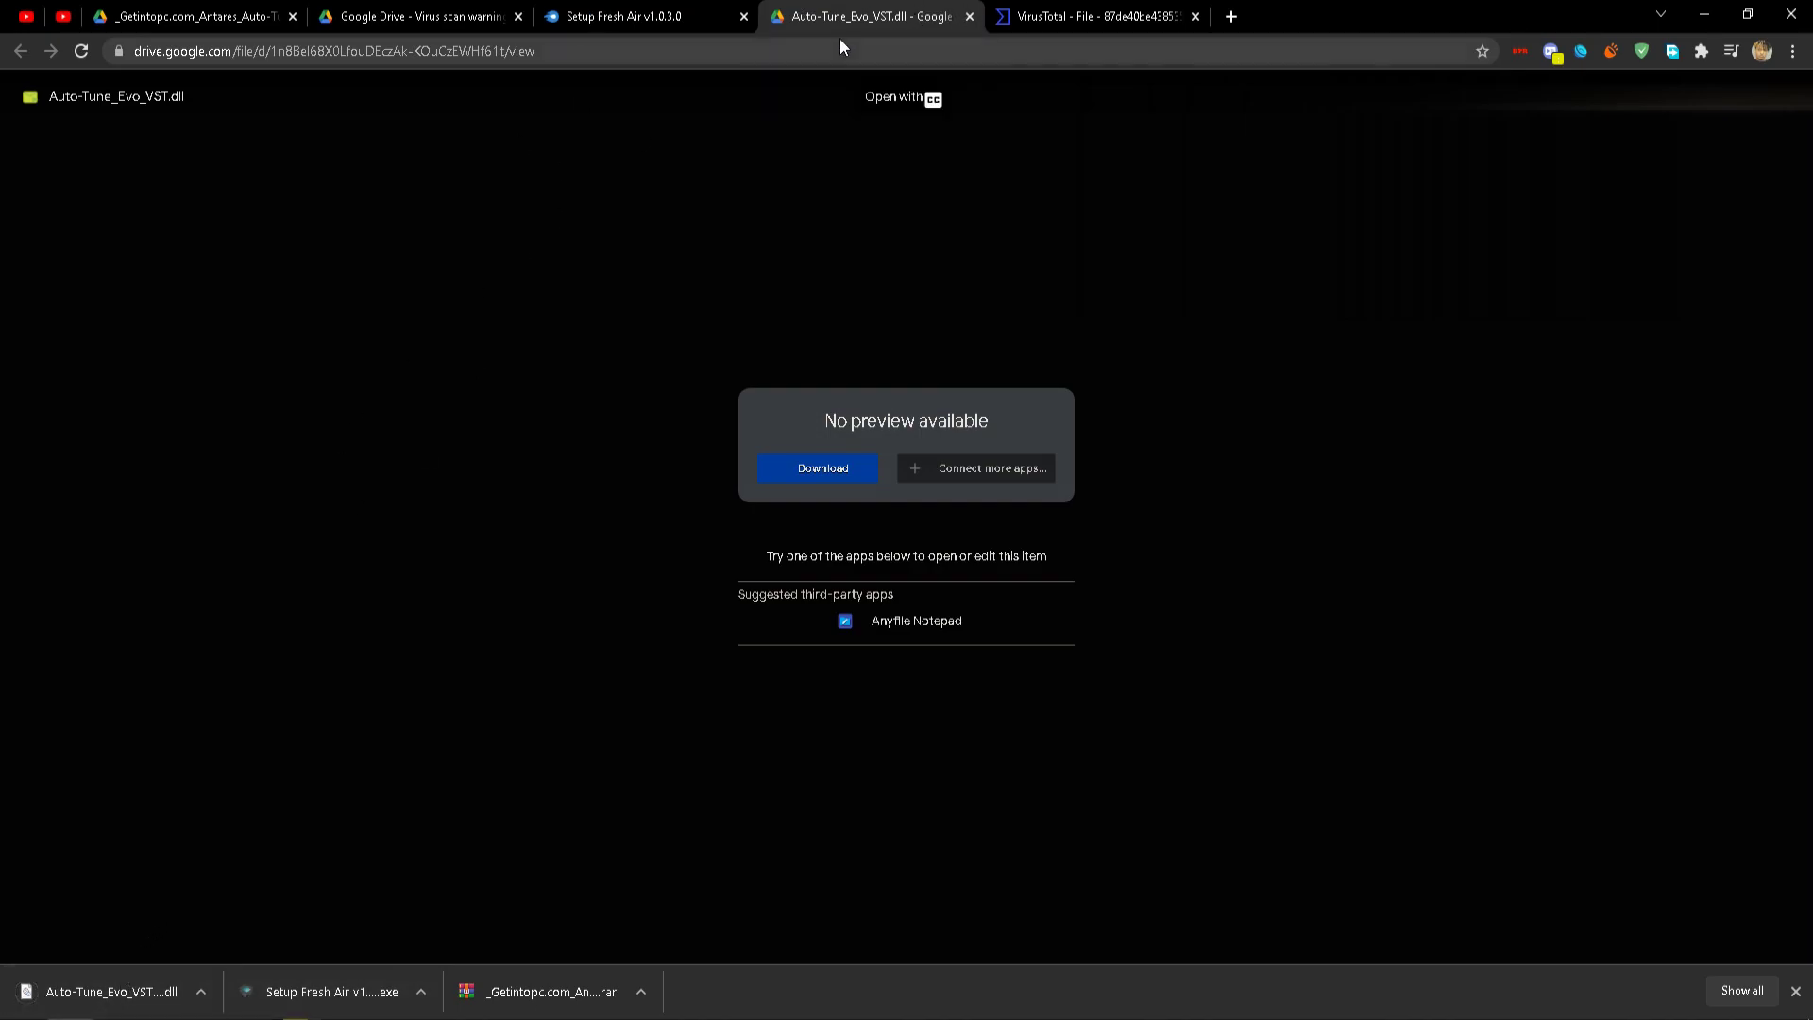
left_click(1053, 8)
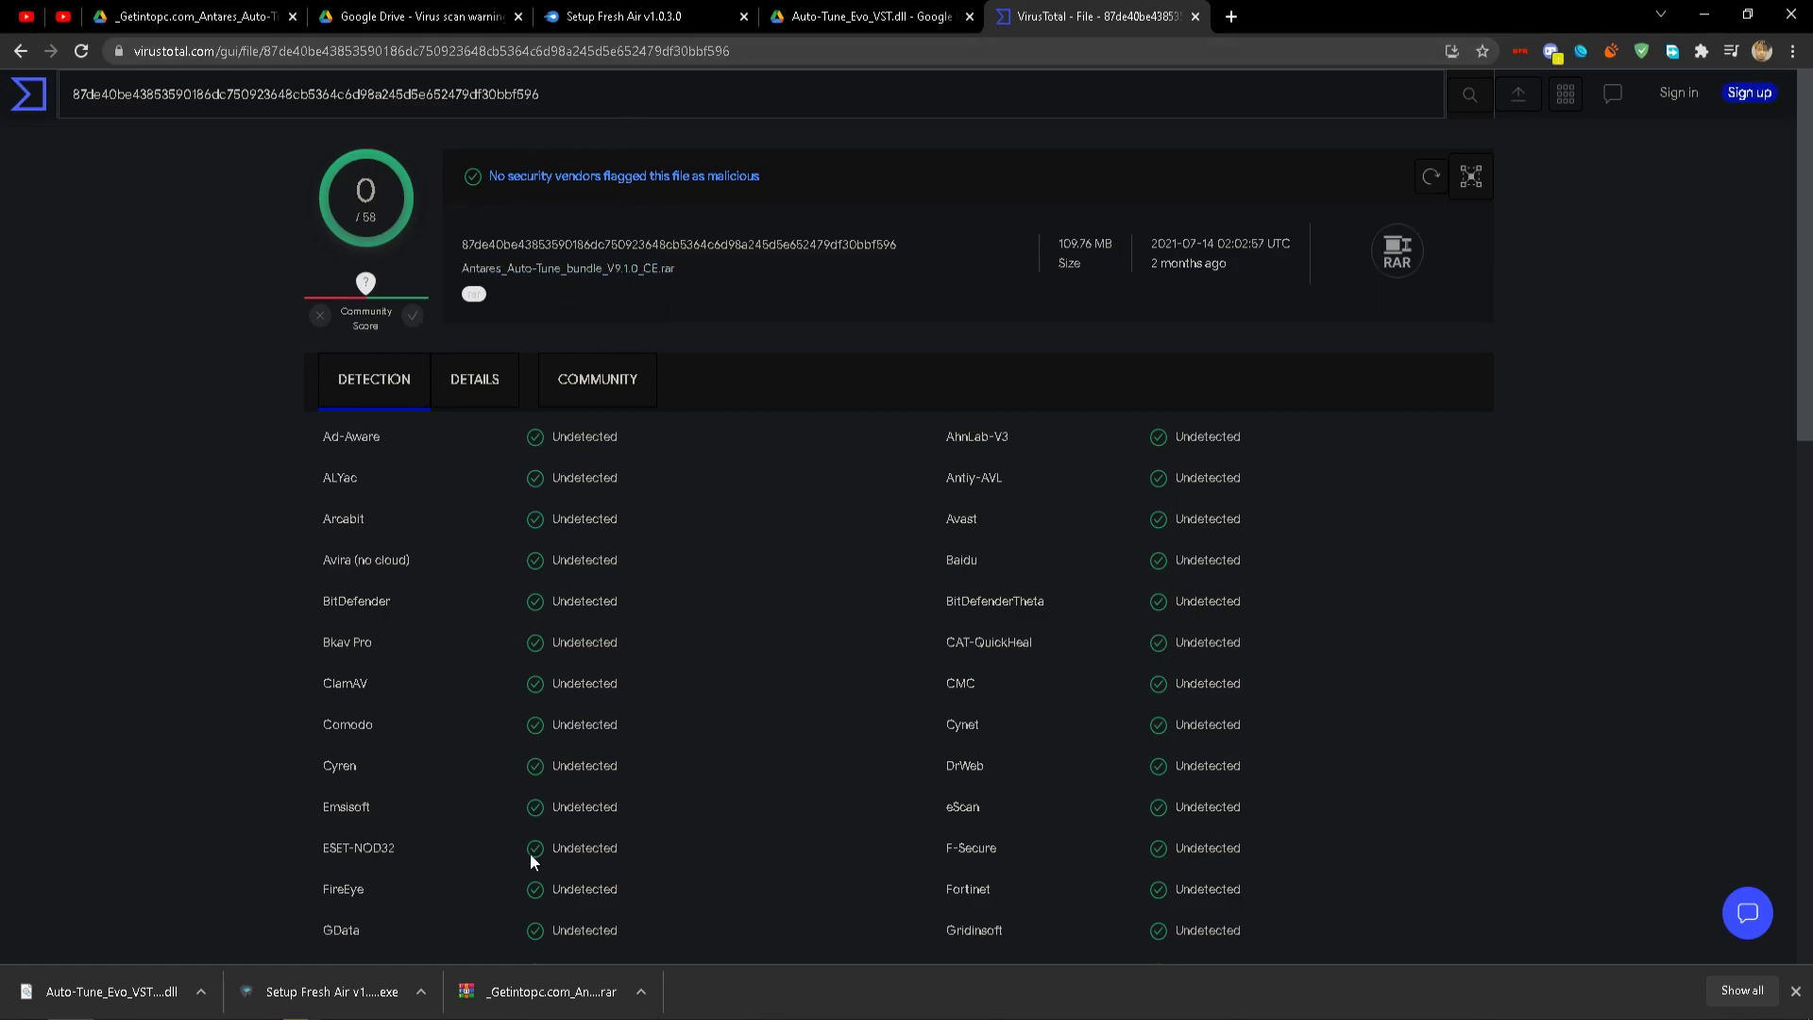
Scan the Auto-Tune bundle, Fresh Air setup and Auto-Tune_Evo_VST.dll on VirusTotal, all showing 0 detections.
left_click_drag(500, 990, 800, 599)
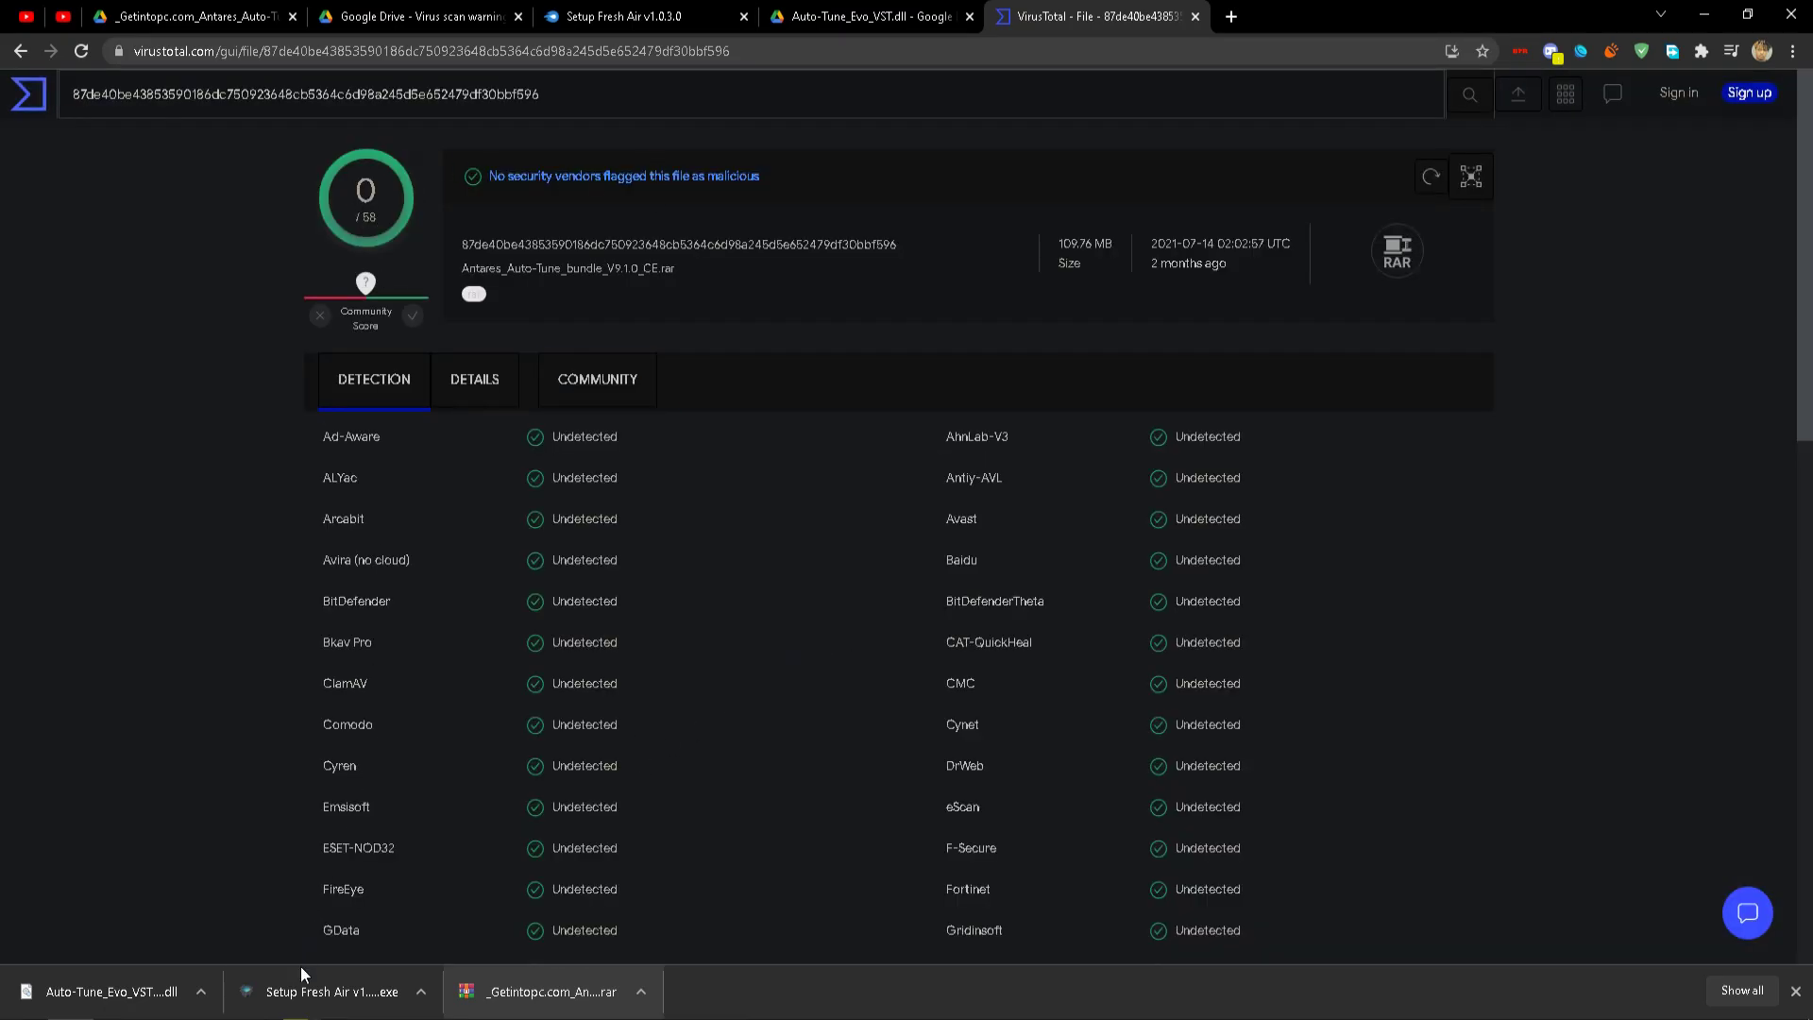
left_click_drag(301, 976, 529, 710)
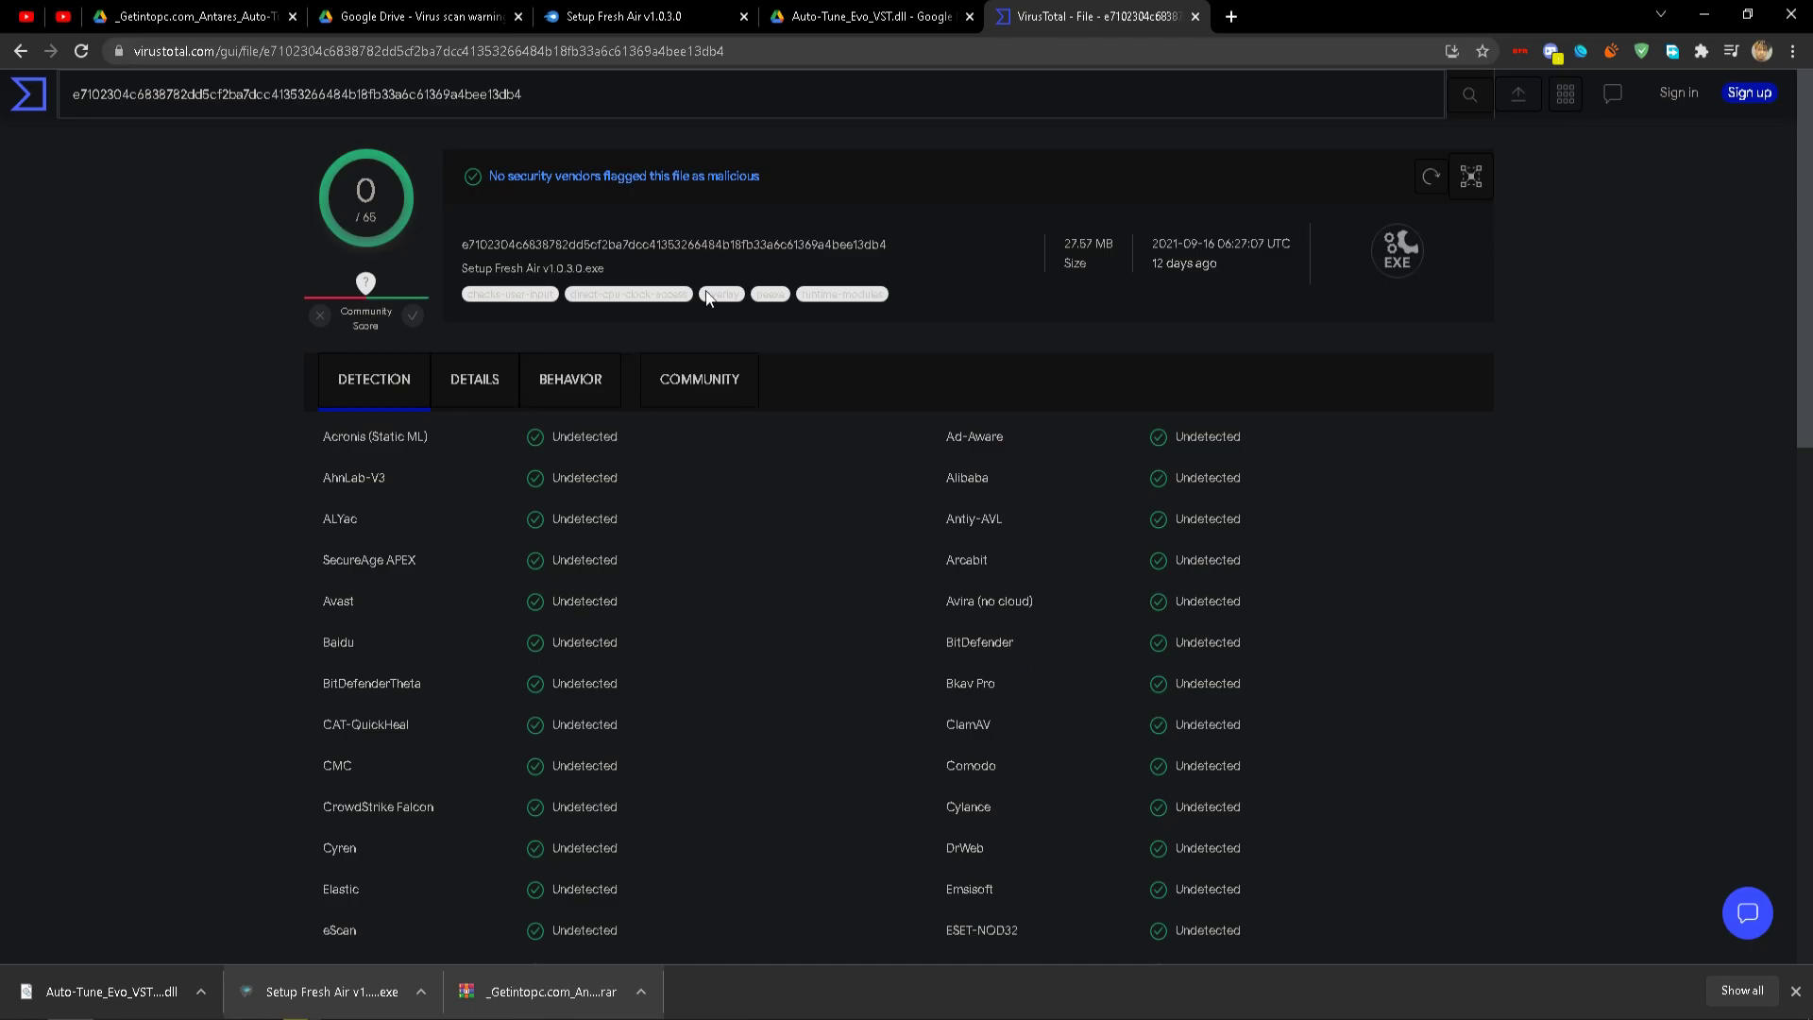
left_click_drag(133, 991, 878, 668)
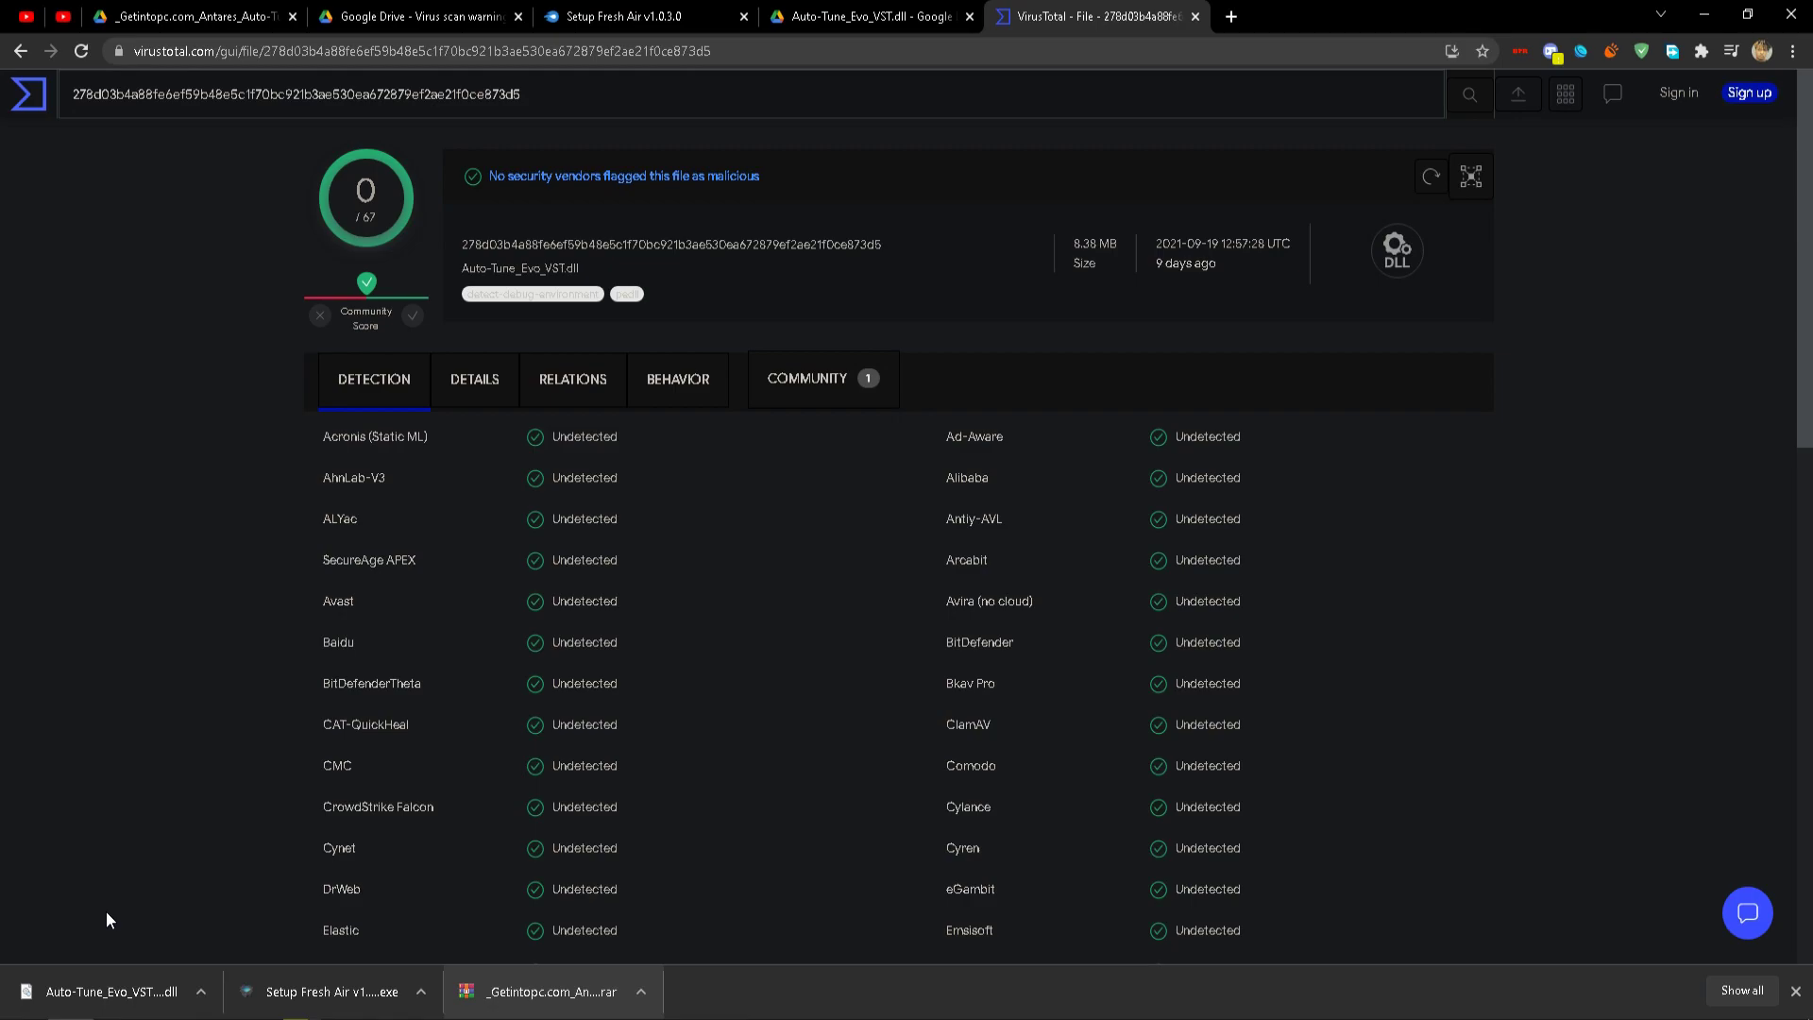
Try opening the .dll, dismiss the no-associated-app error, and launch the Fresh Air installer.
left_click(94, 991)
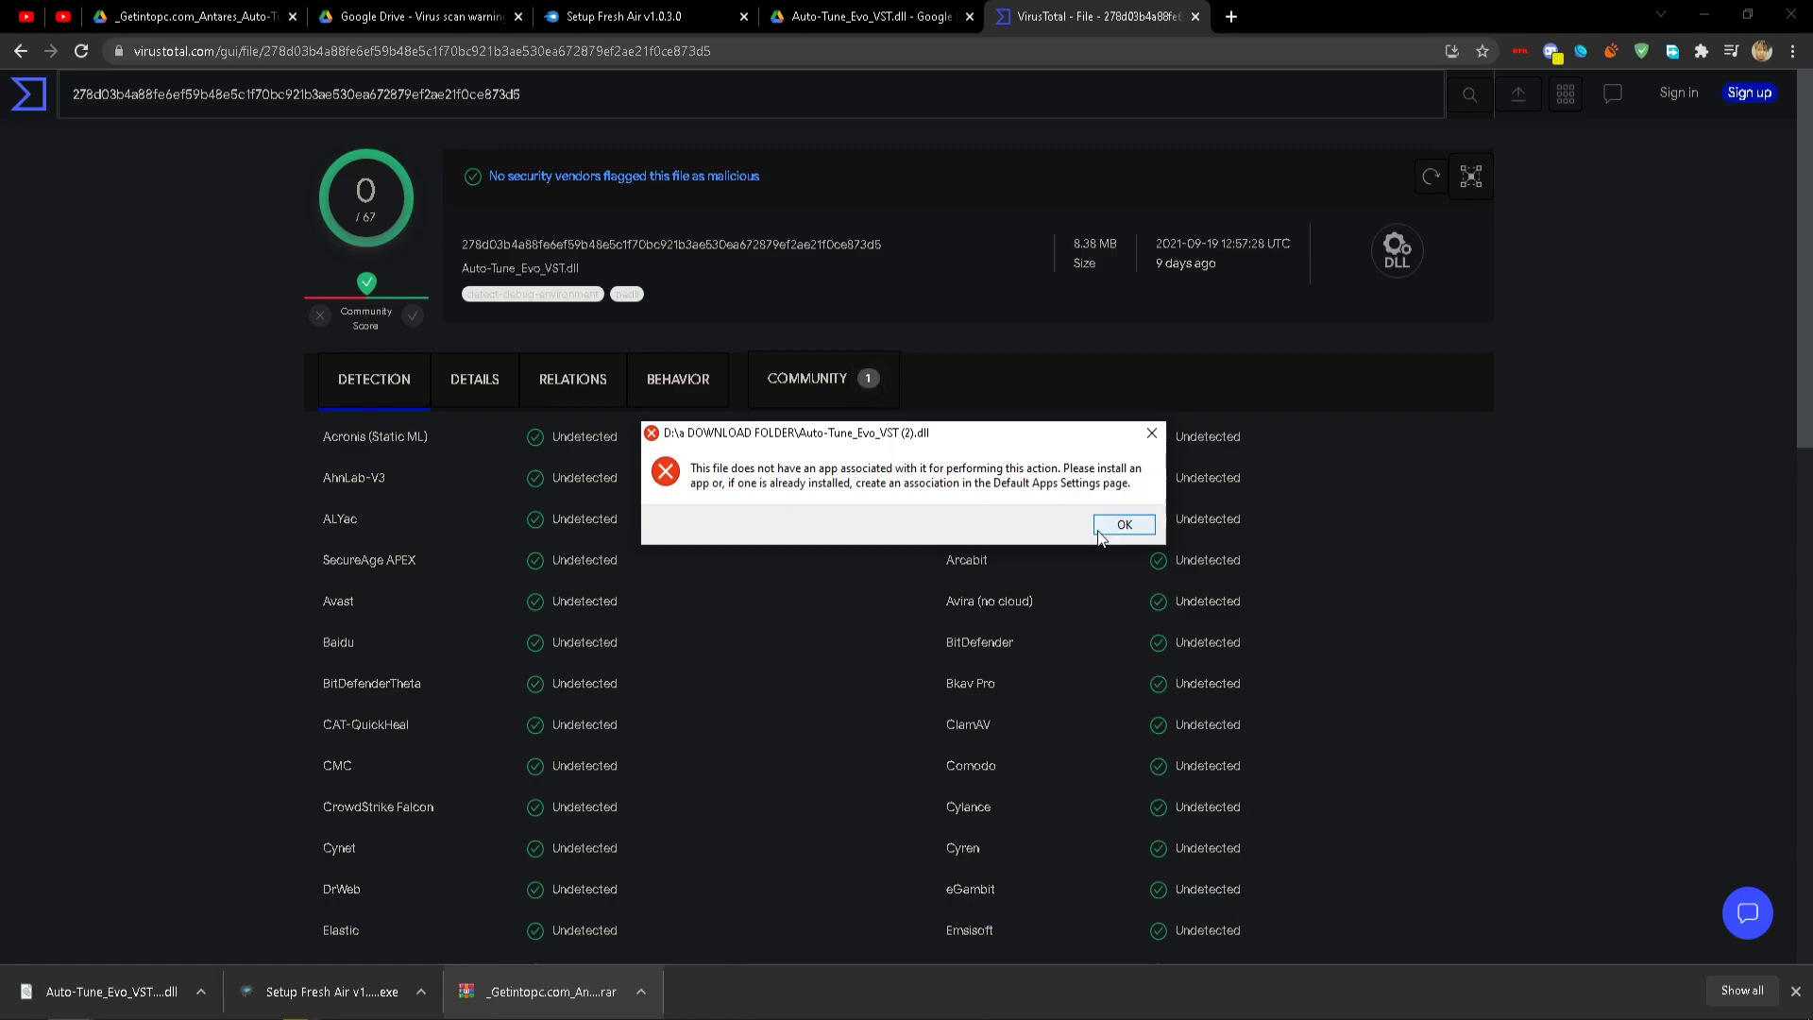
left_click(1128, 526)
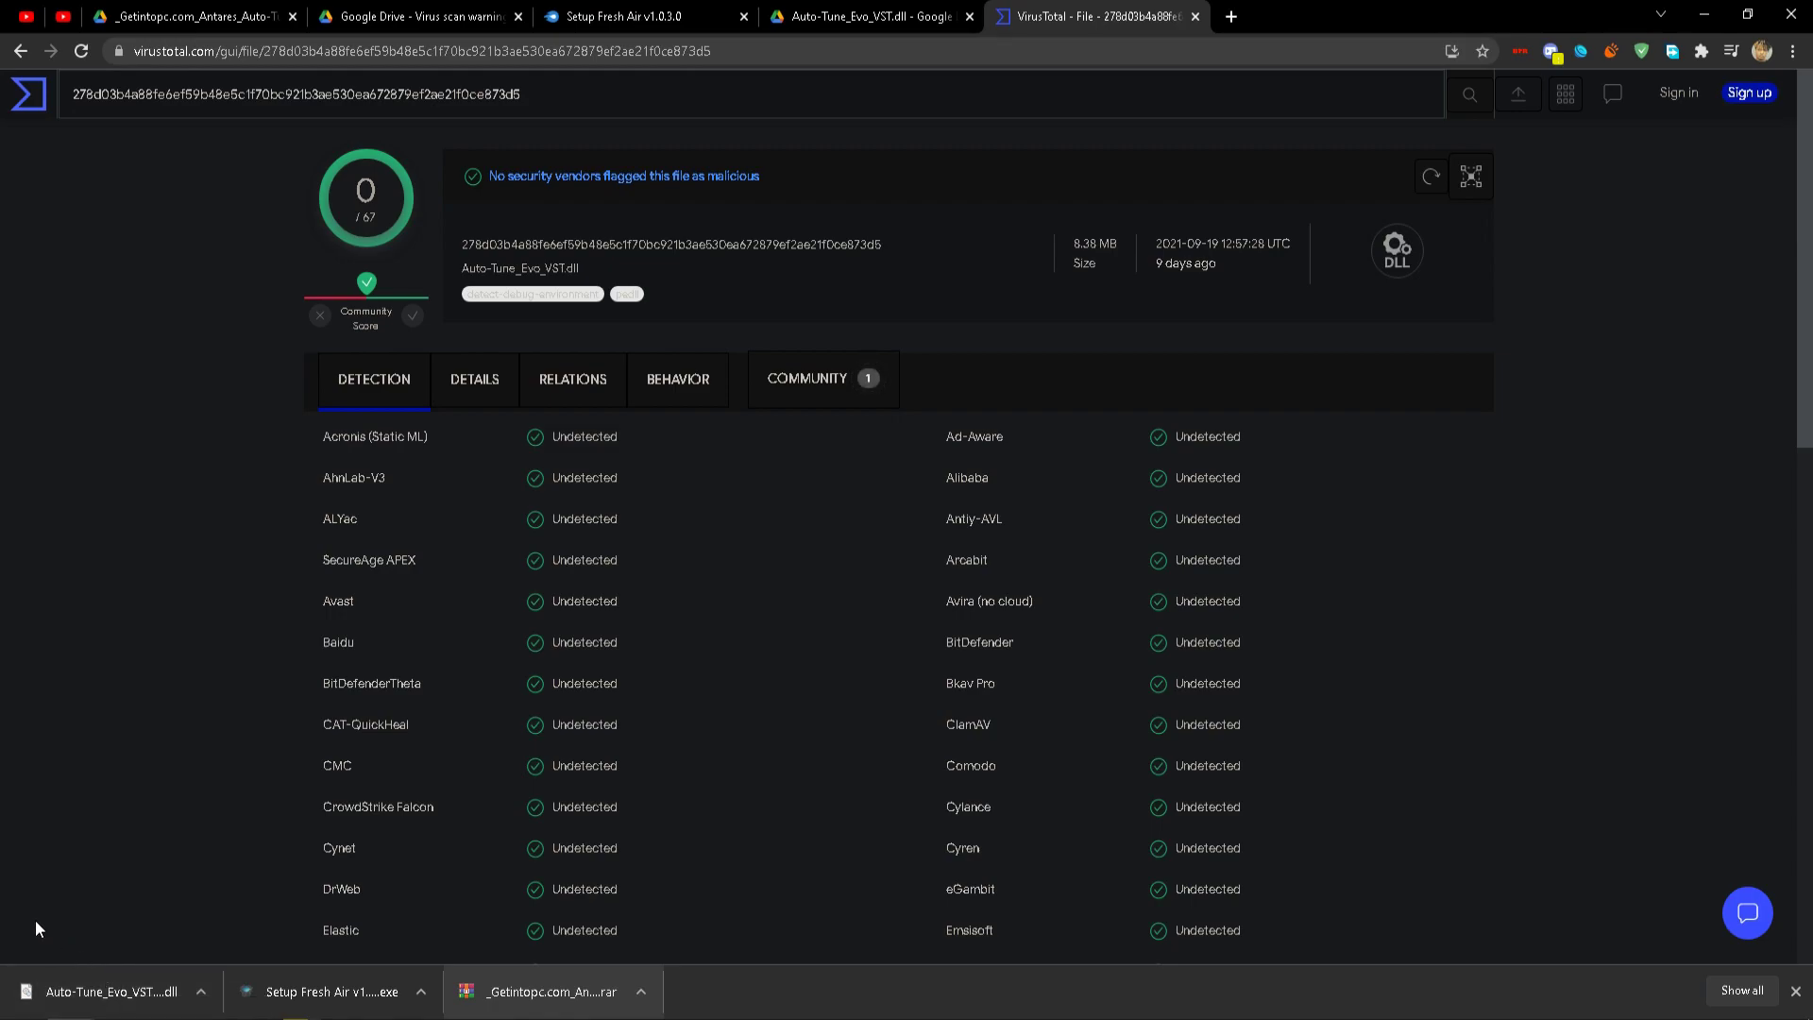
left_click(315, 993)
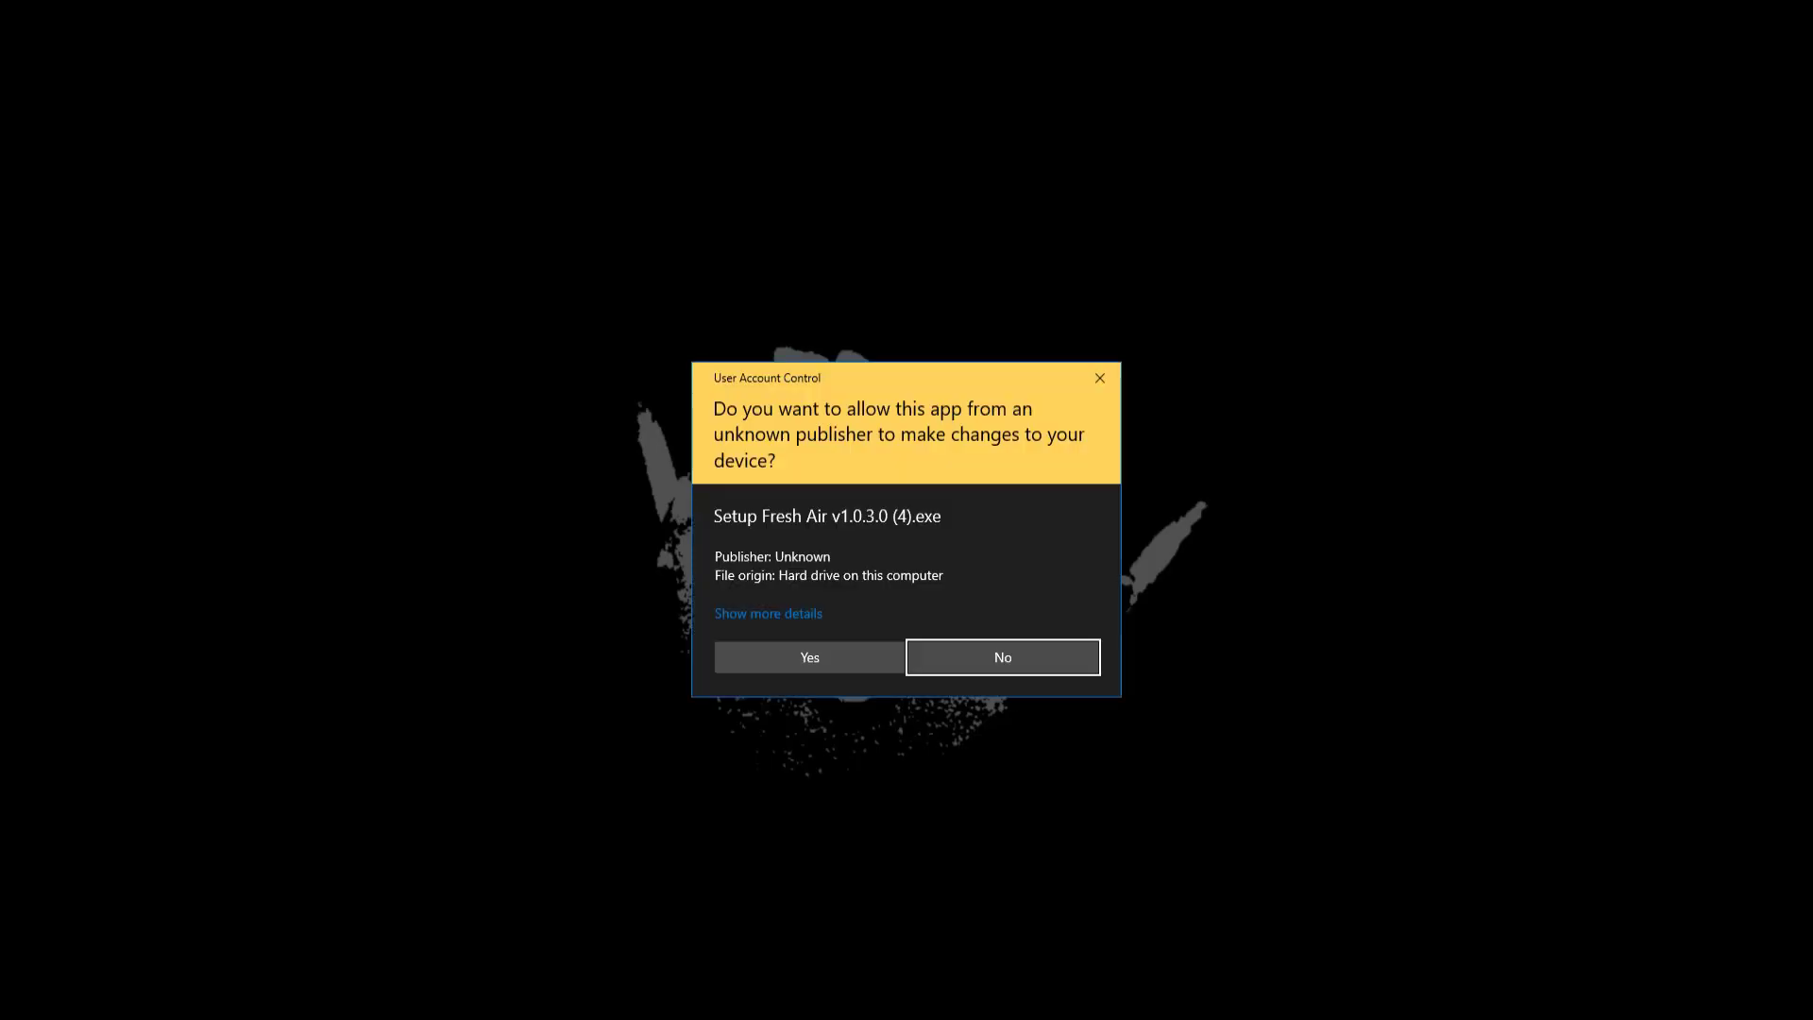
Run the Fresh Air setup with Full Installation and advance to the Ready to Install page.
left_click(811, 656)
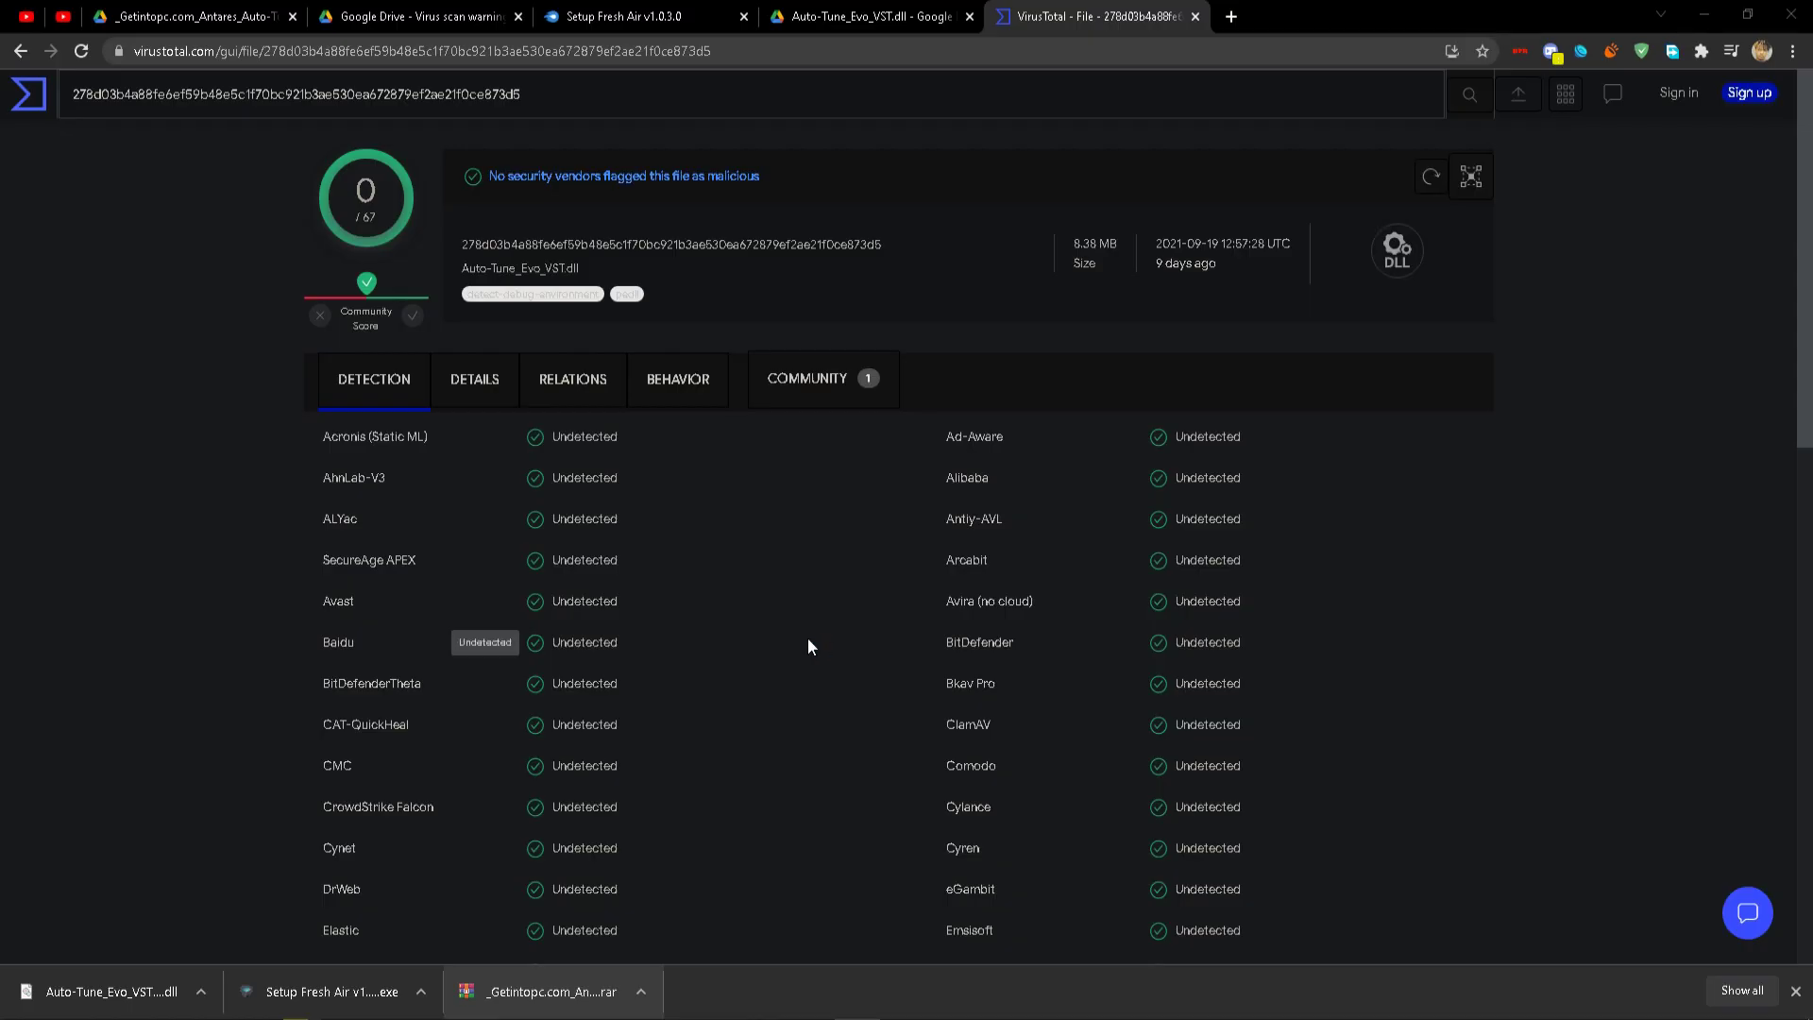
left_click(1013, 673)
left_click(774, 460)
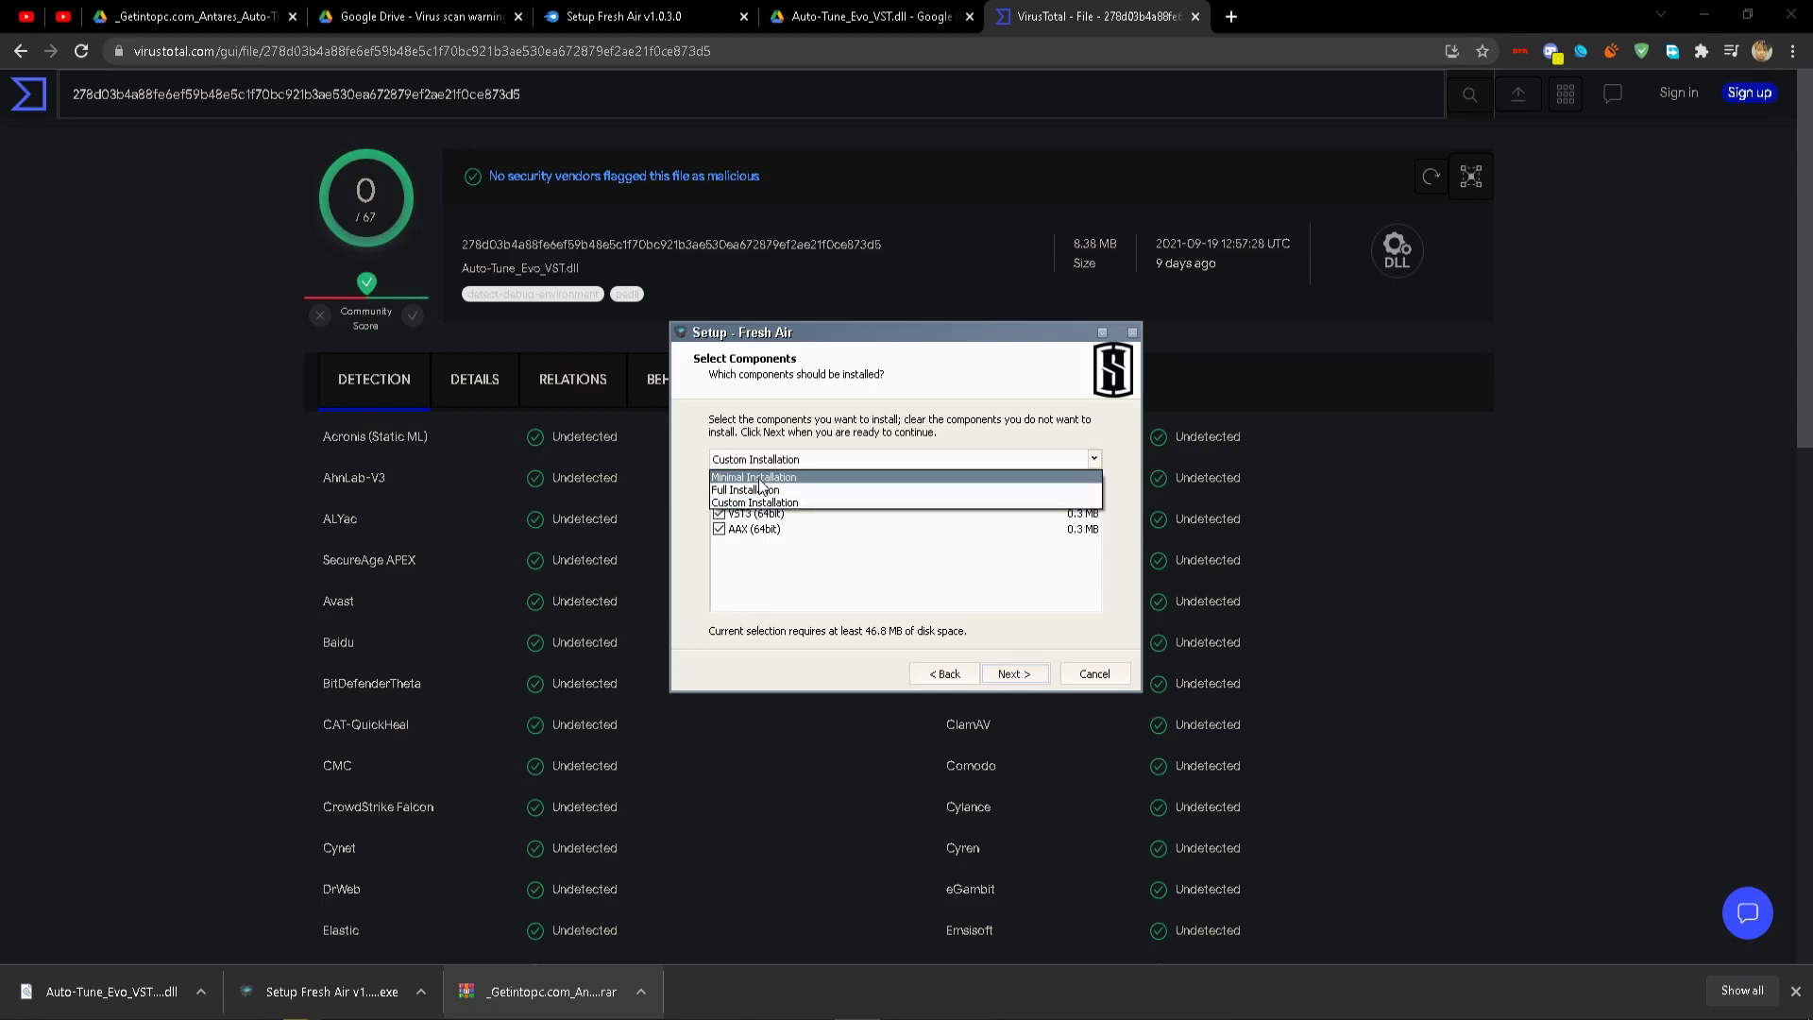
left_click(763, 490)
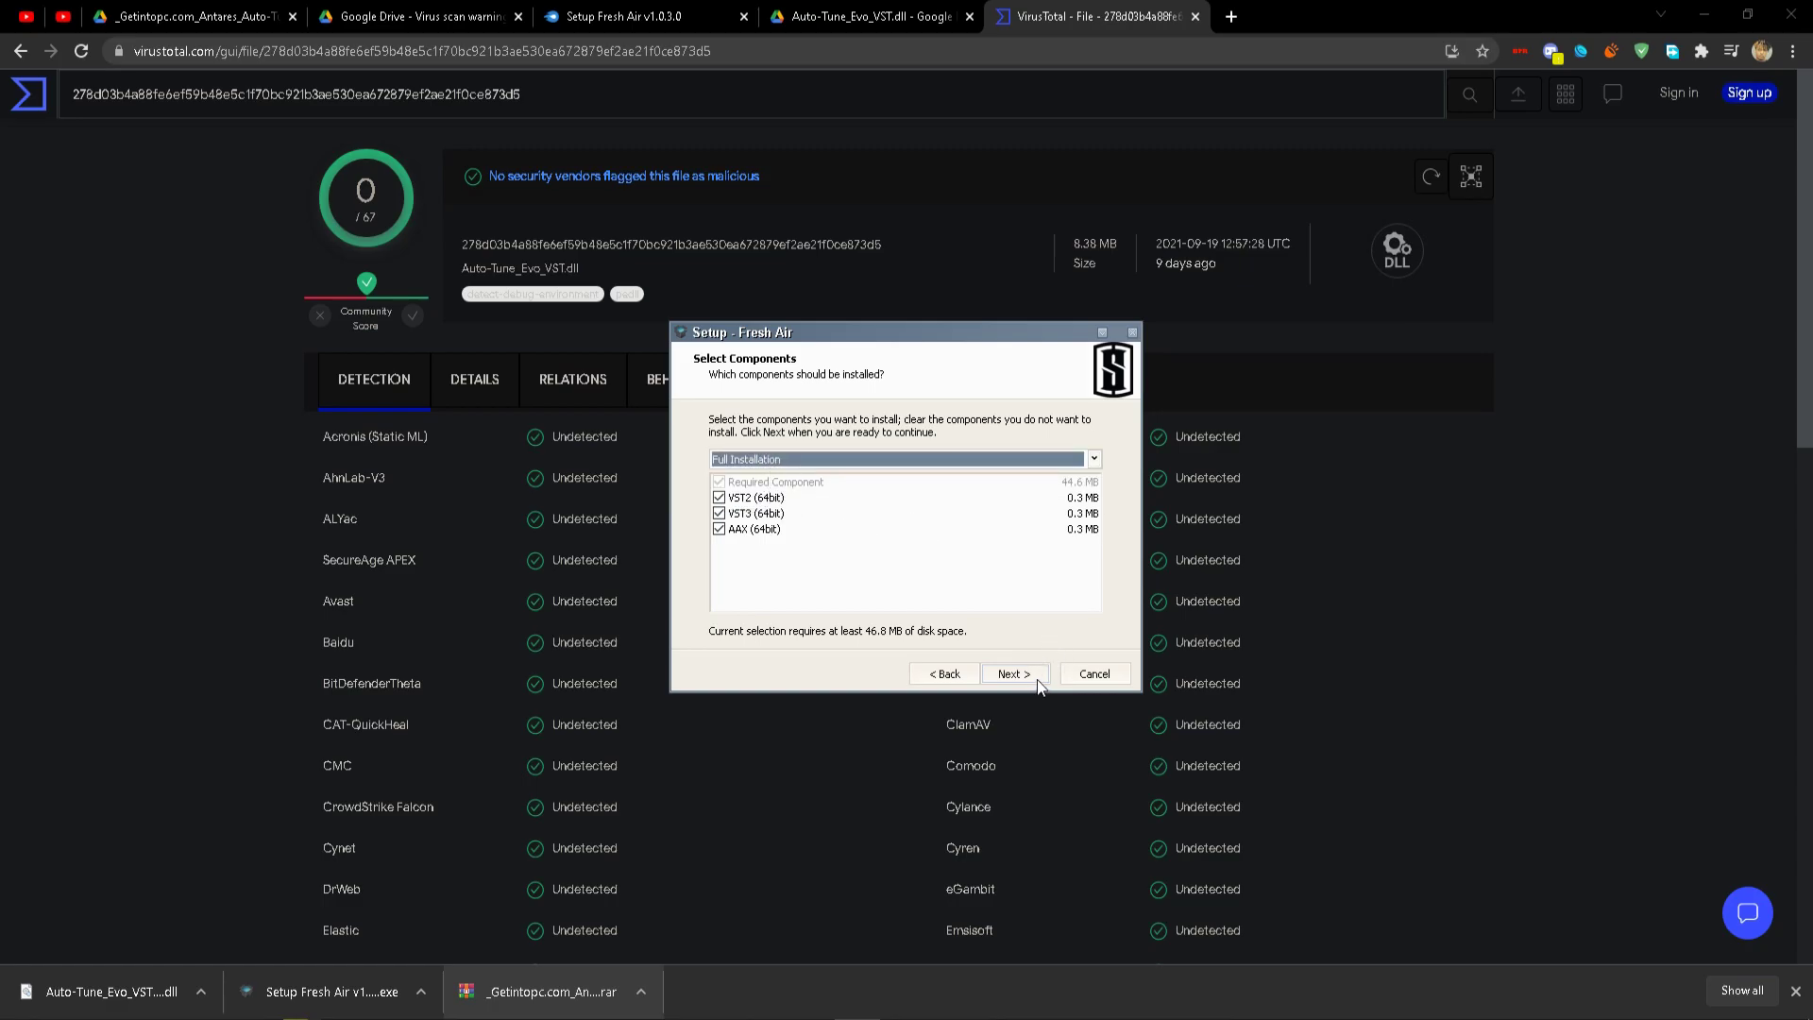
left_click(1036, 676)
left_click(976, 470)
left_click_drag(976, 470, 711, 463)
left_click(850, 463)
left_click(1025, 679)
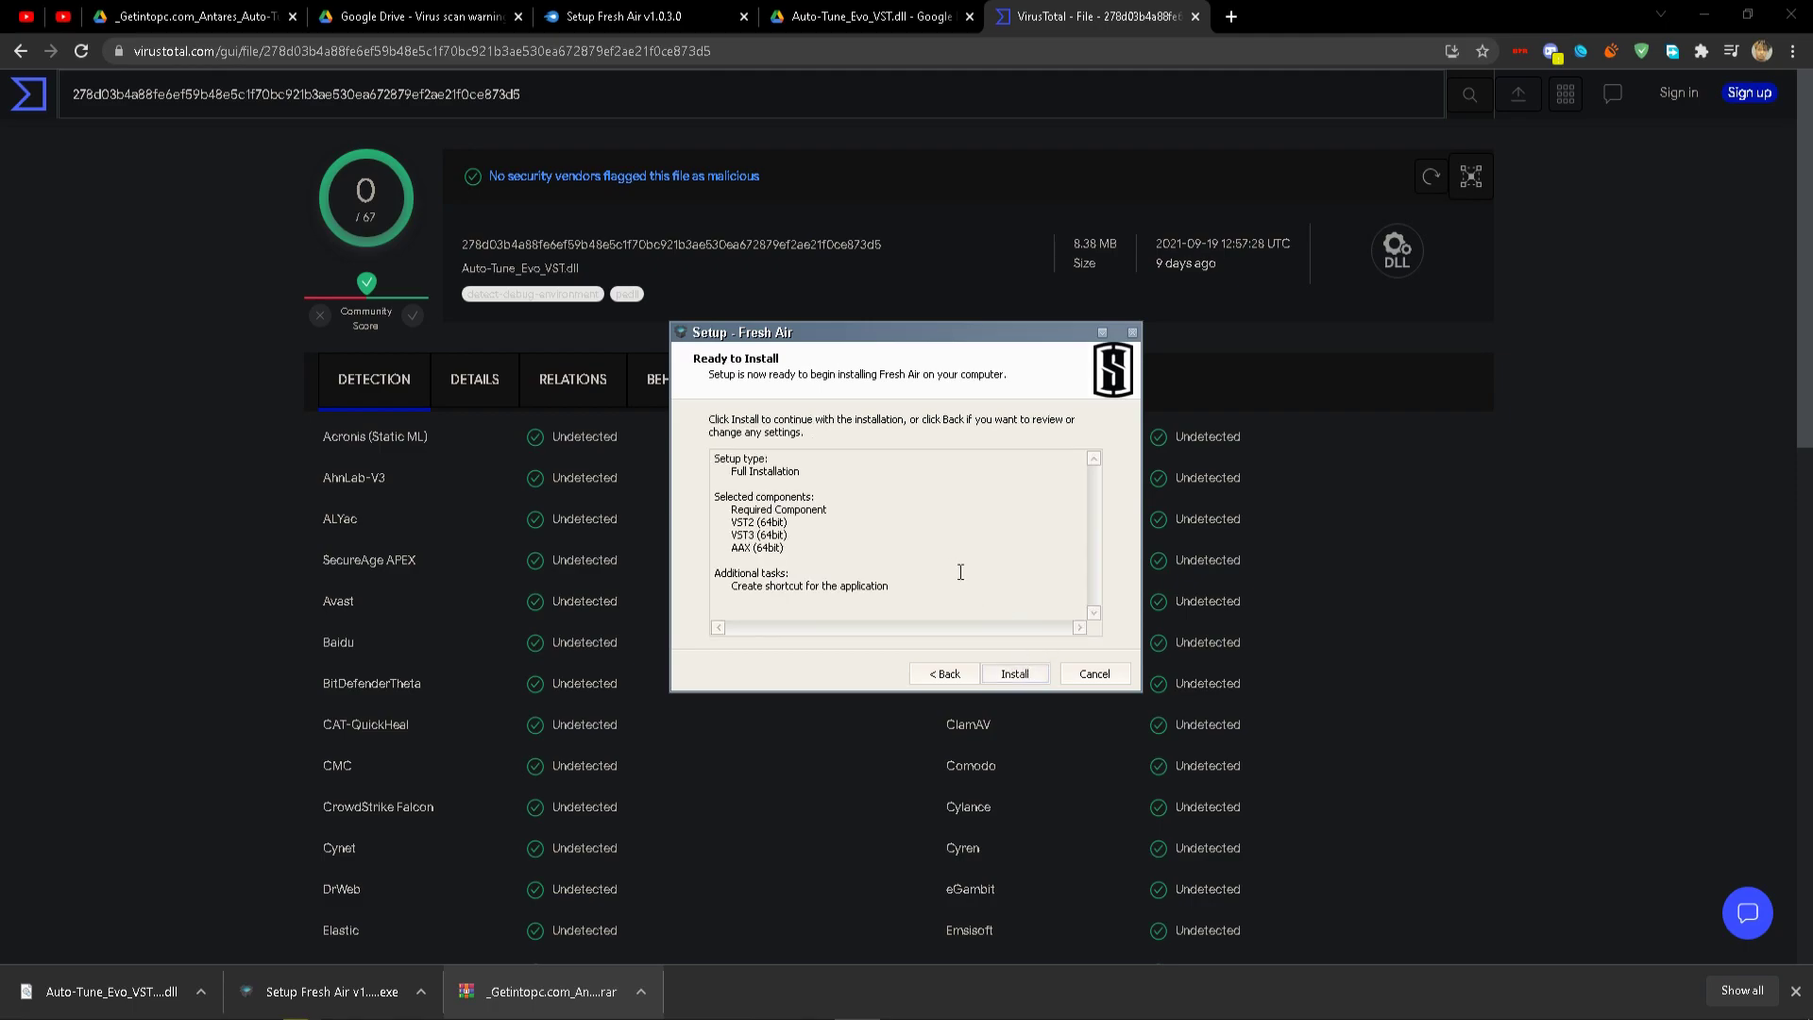
Cancel the Fresh Air setup before installing and open the downloaded Auto-Tune bundle archive.
left_click(1084, 673)
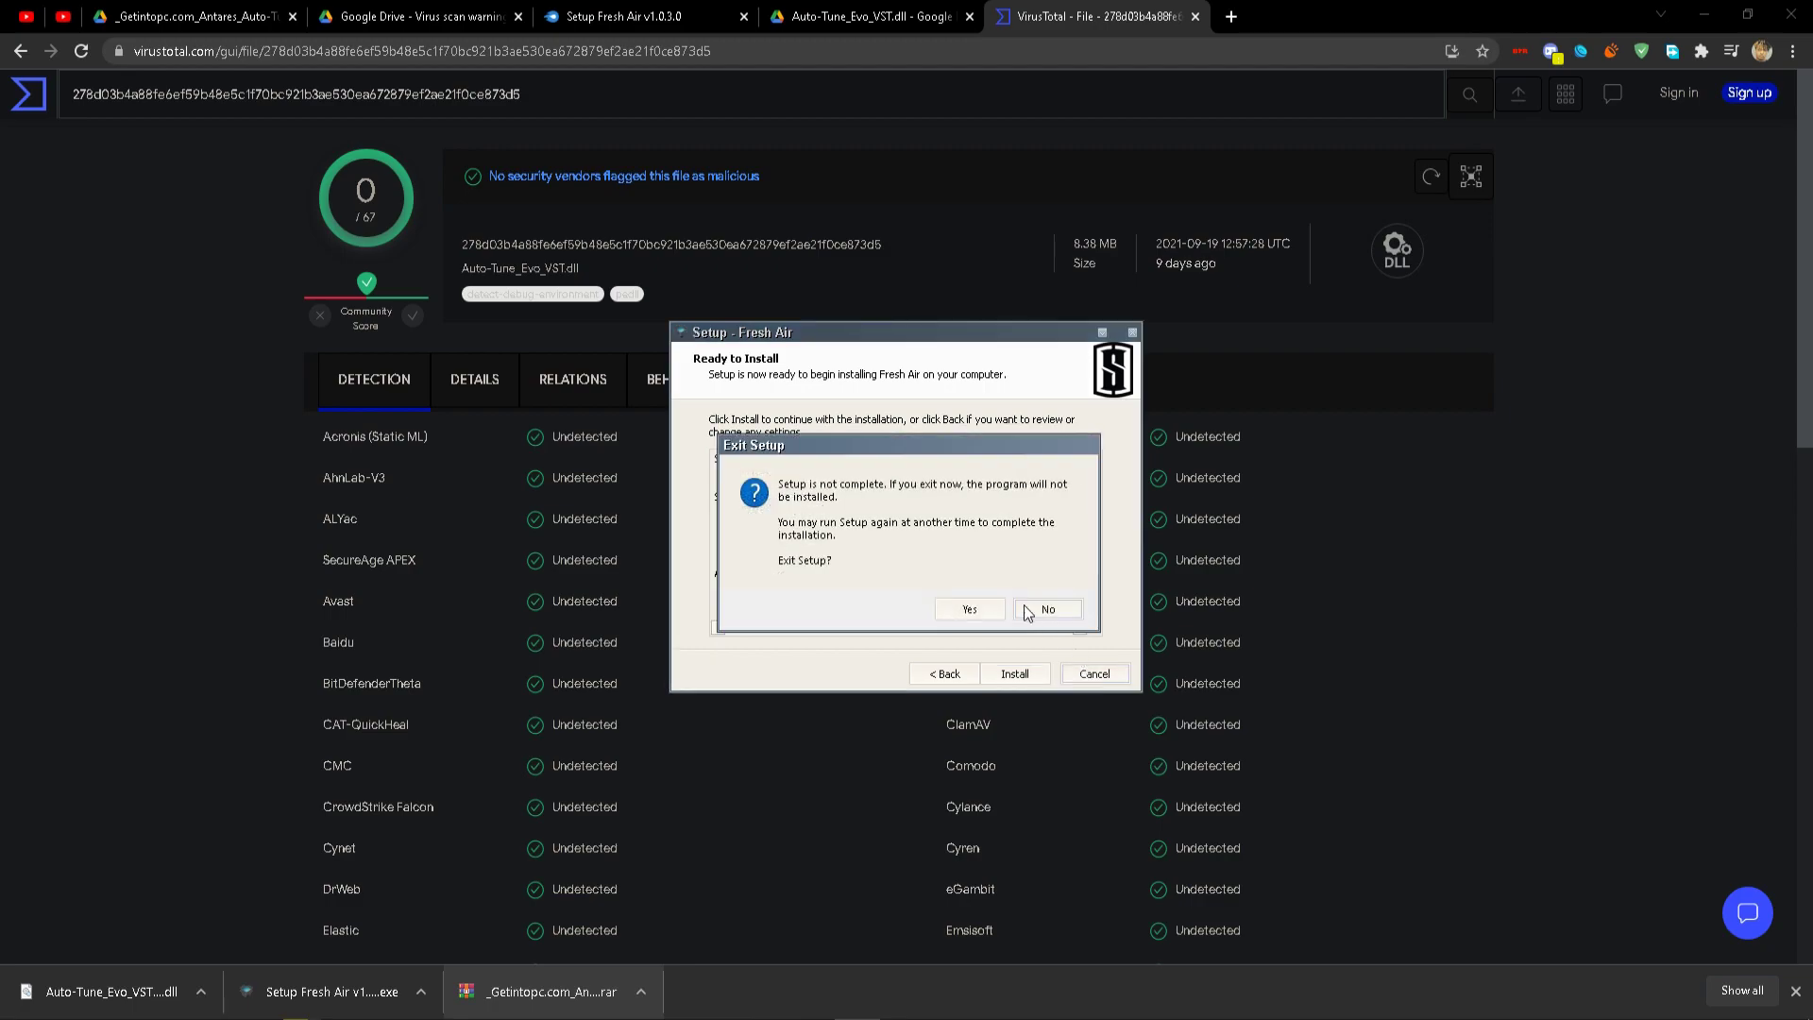
left_click(964, 612)
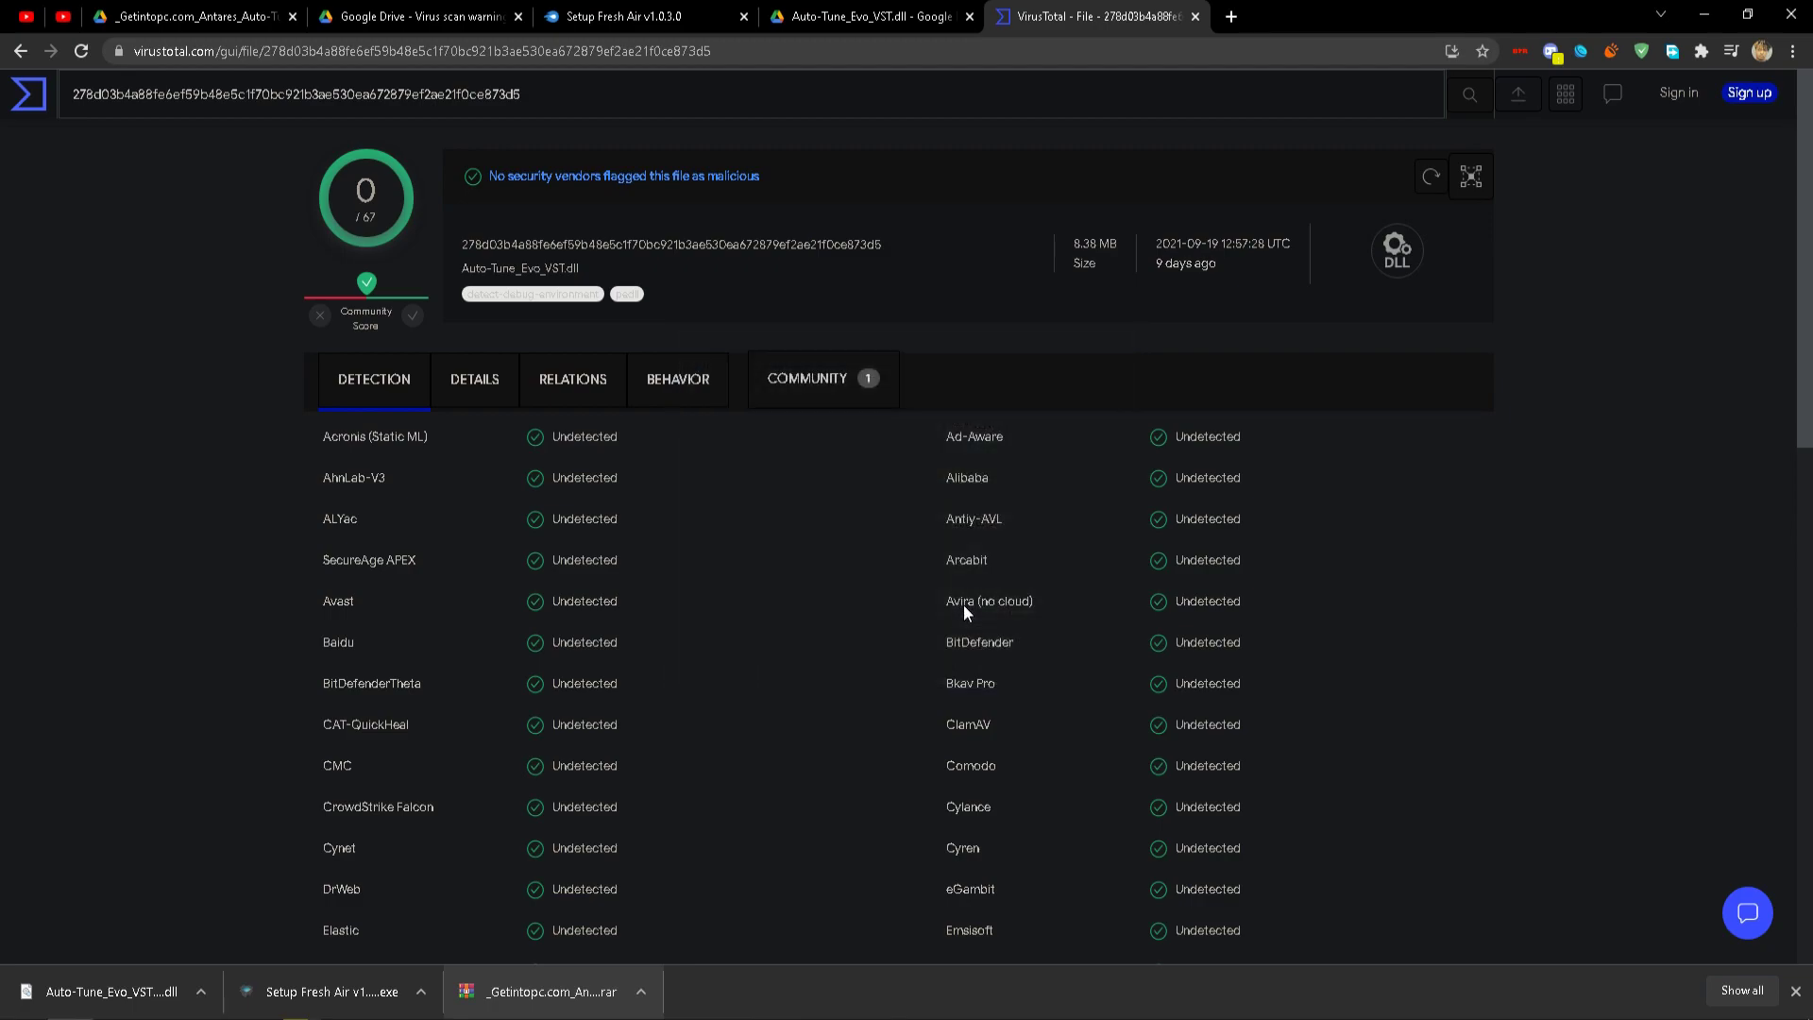
left_click(507, 1001)
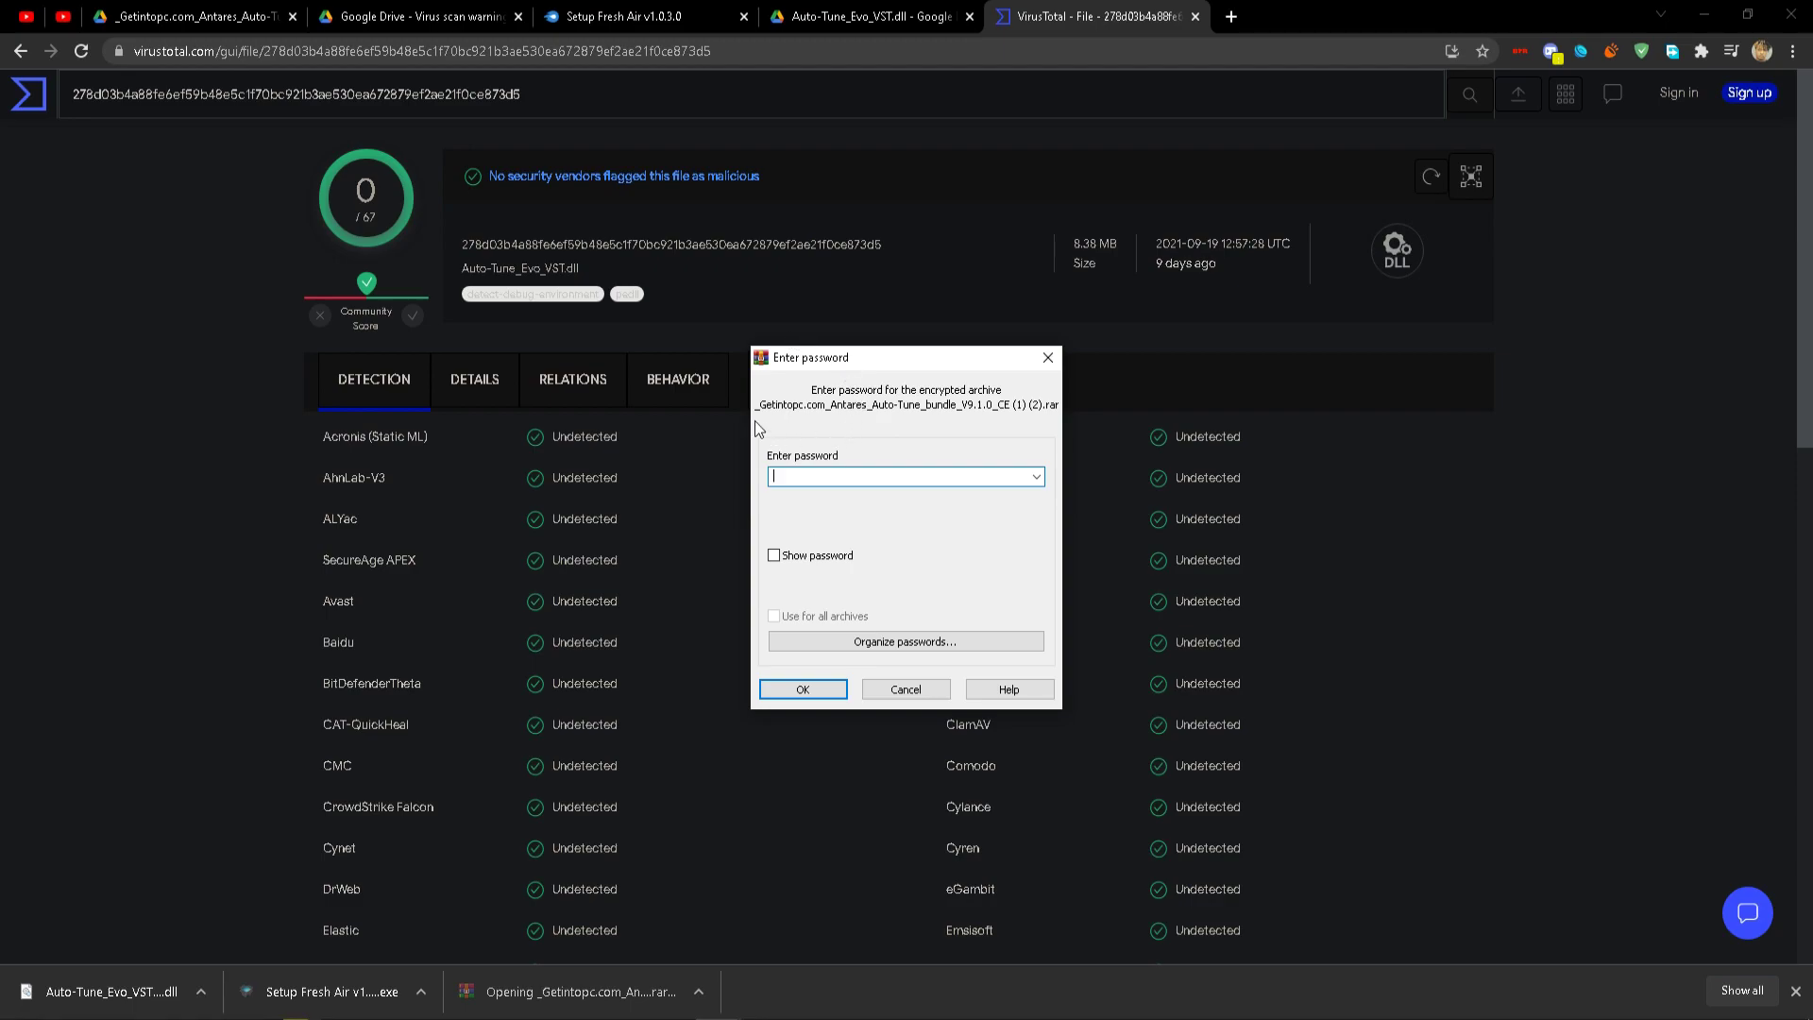
Unlock the Auto-Tune bundle .rar with its password and launch Antares_Auto-Tune_bundle_V9.1.0_CE.exe.
type("123")
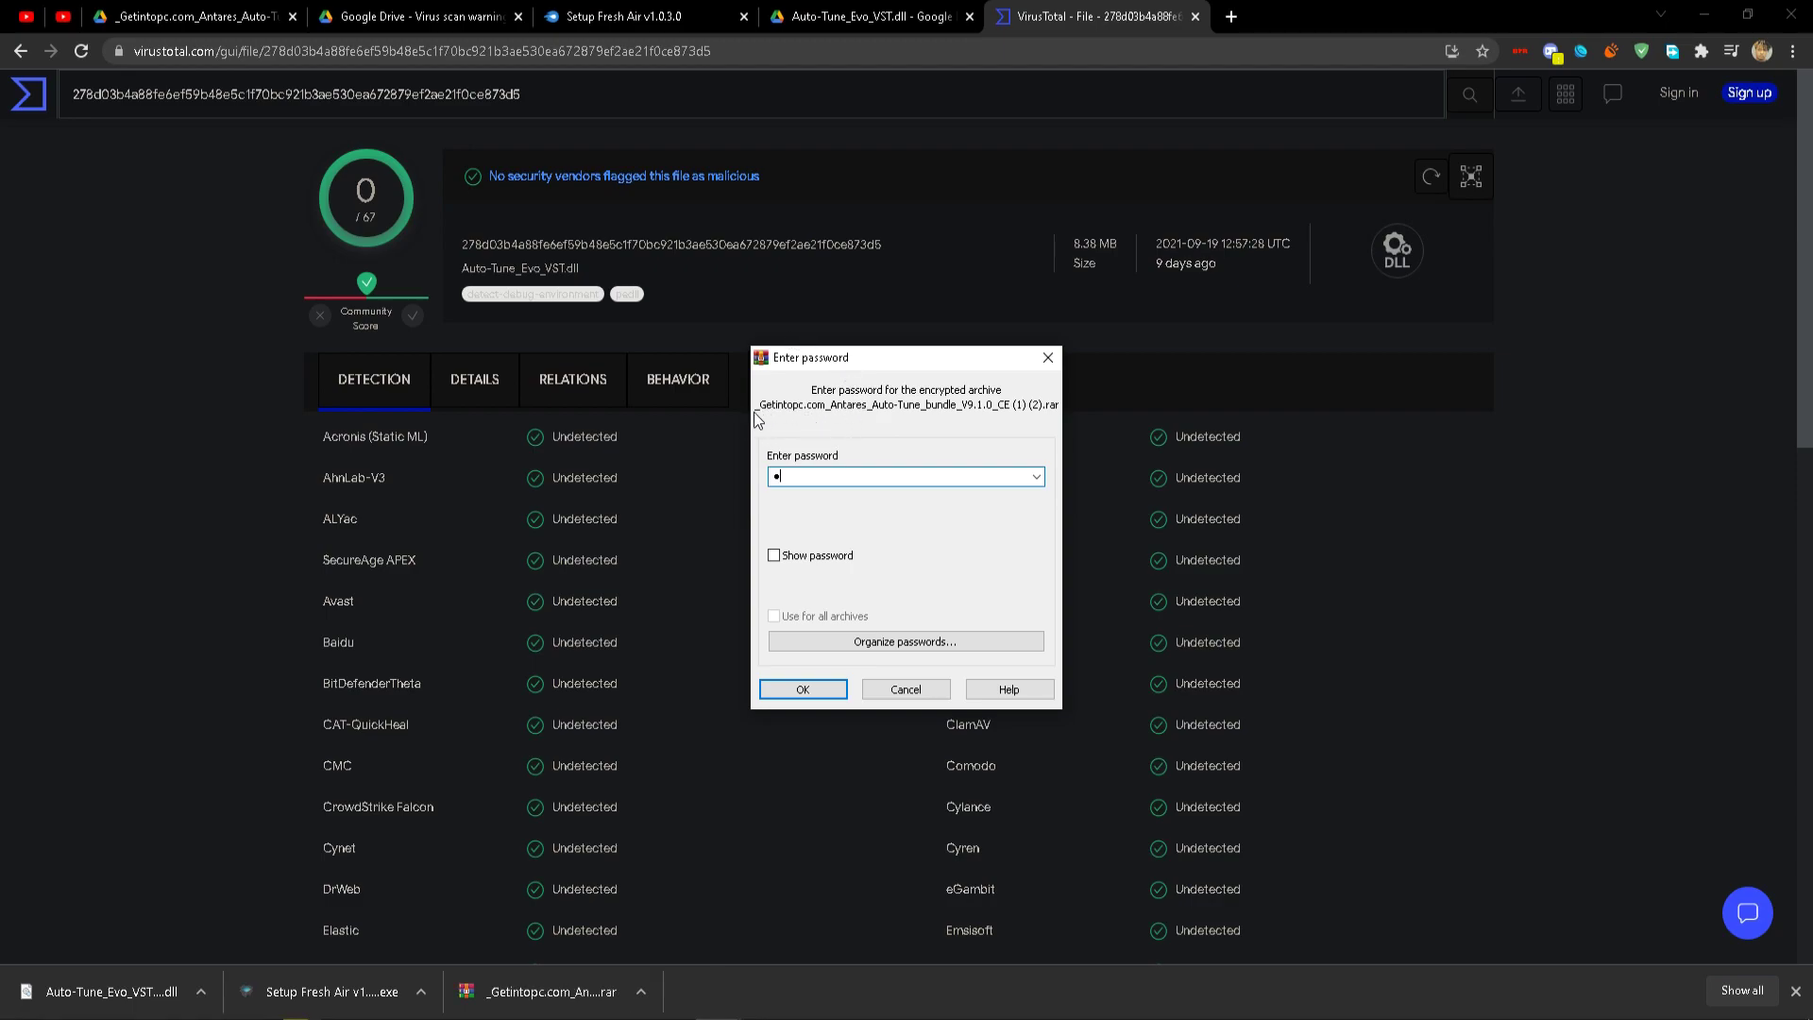
left_click(798, 559)
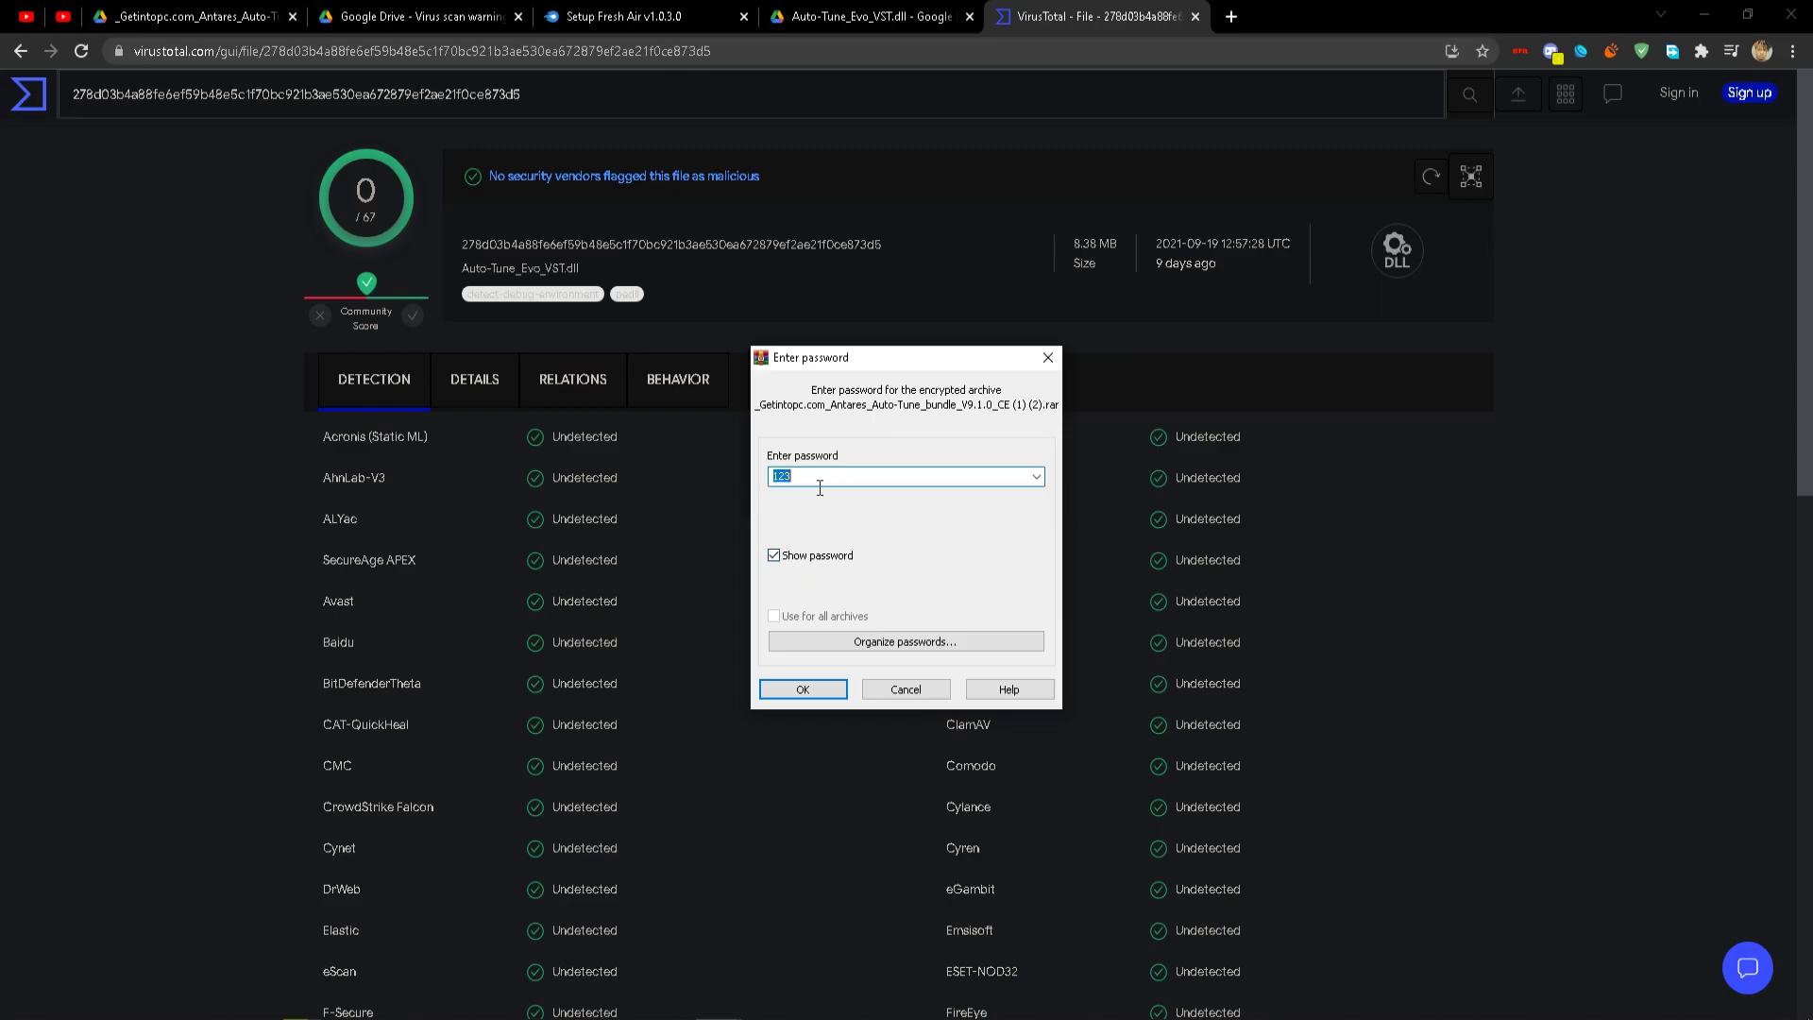
key("Return")
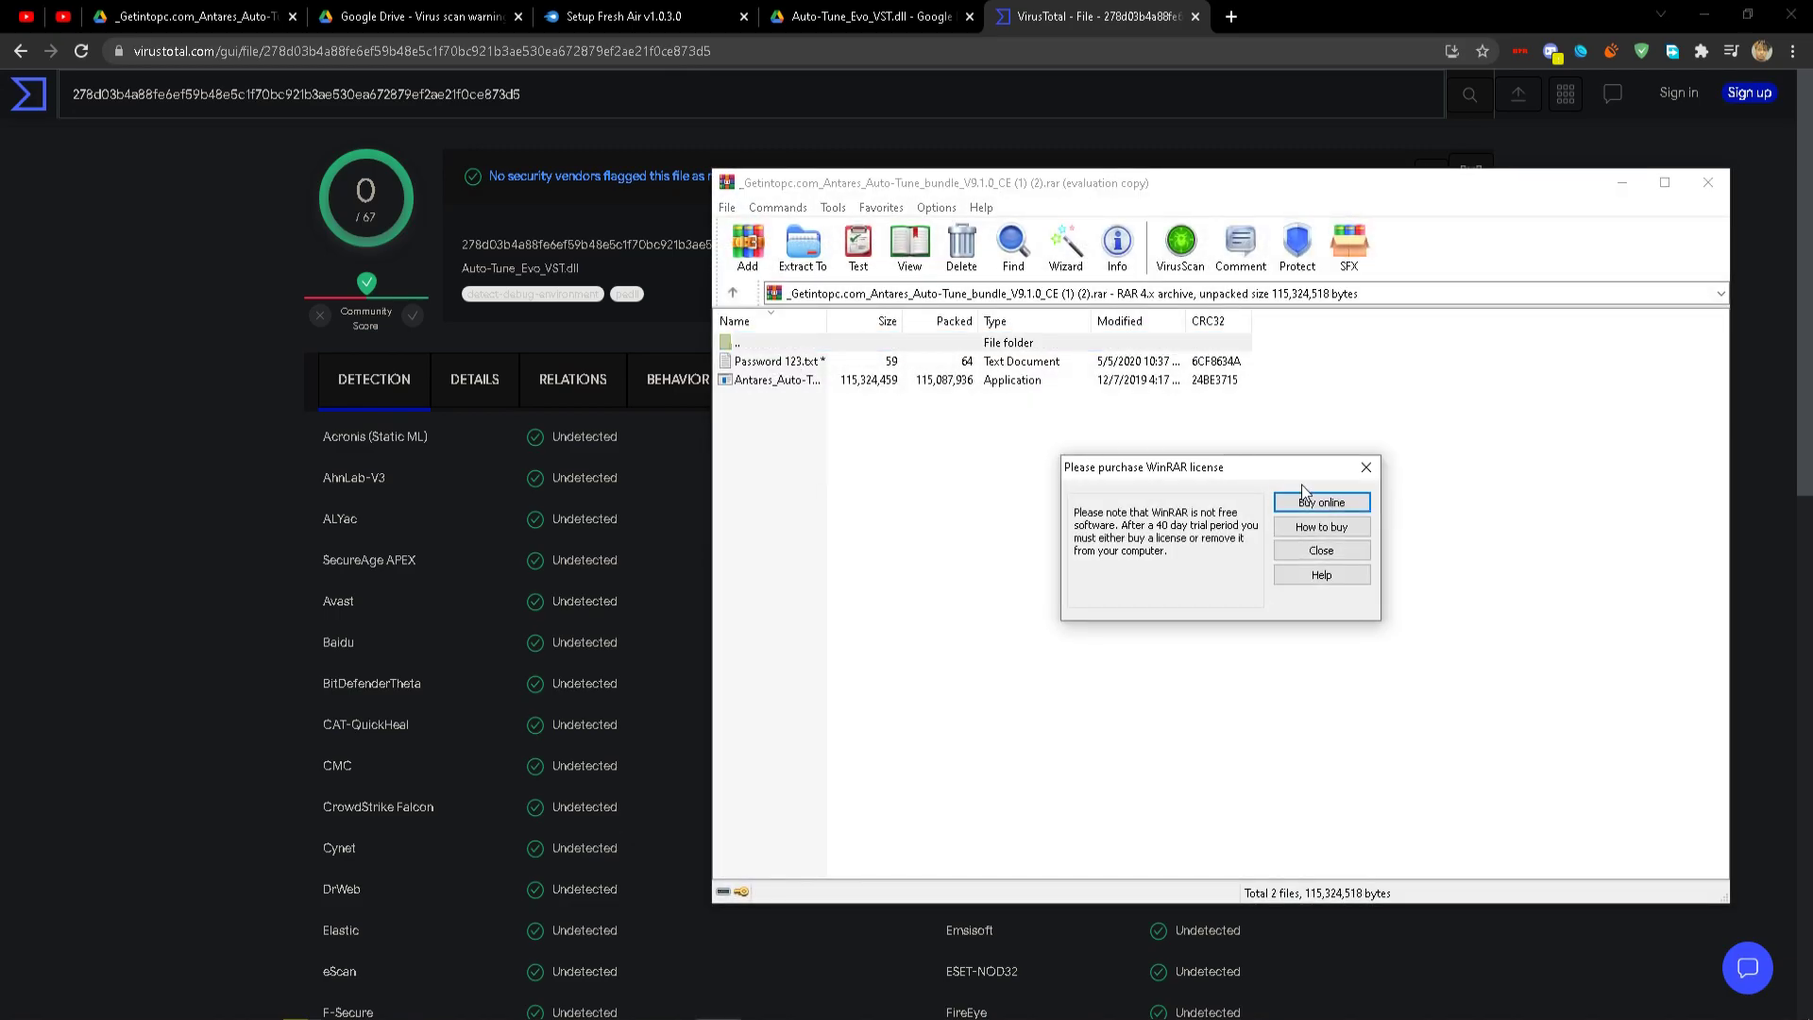
left_click(1367, 468)
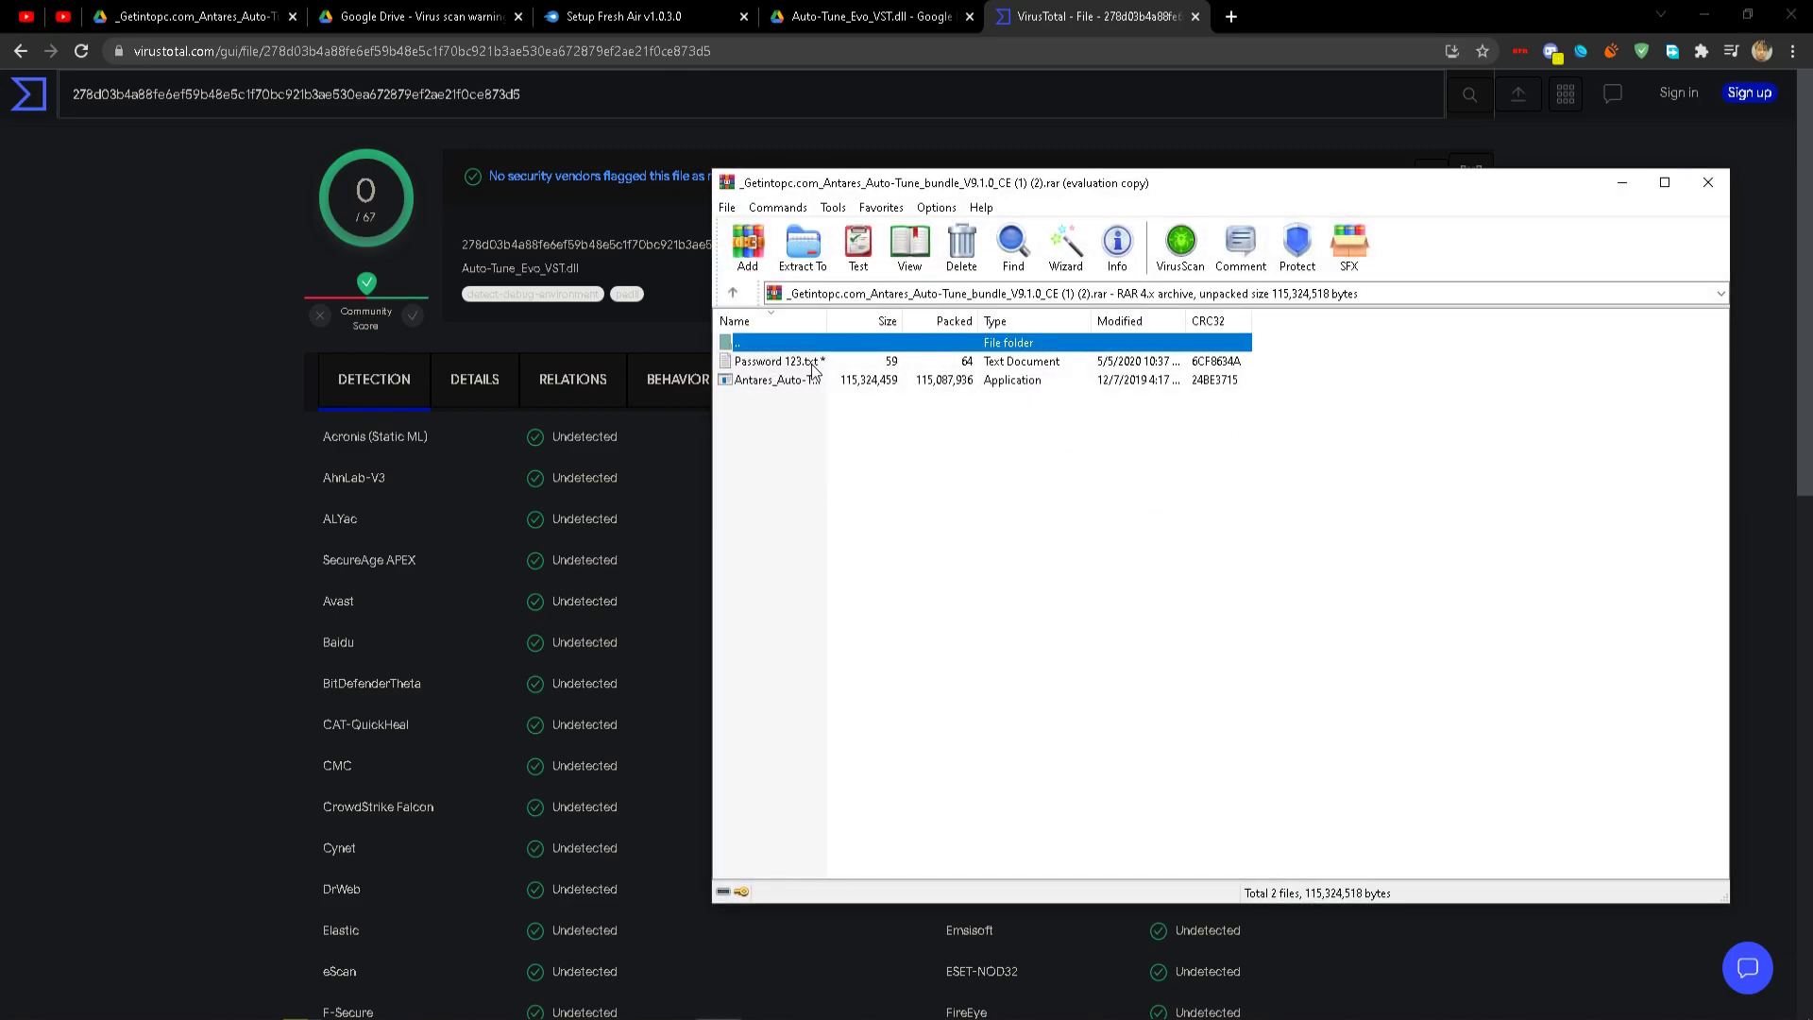
double_click(762, 382)
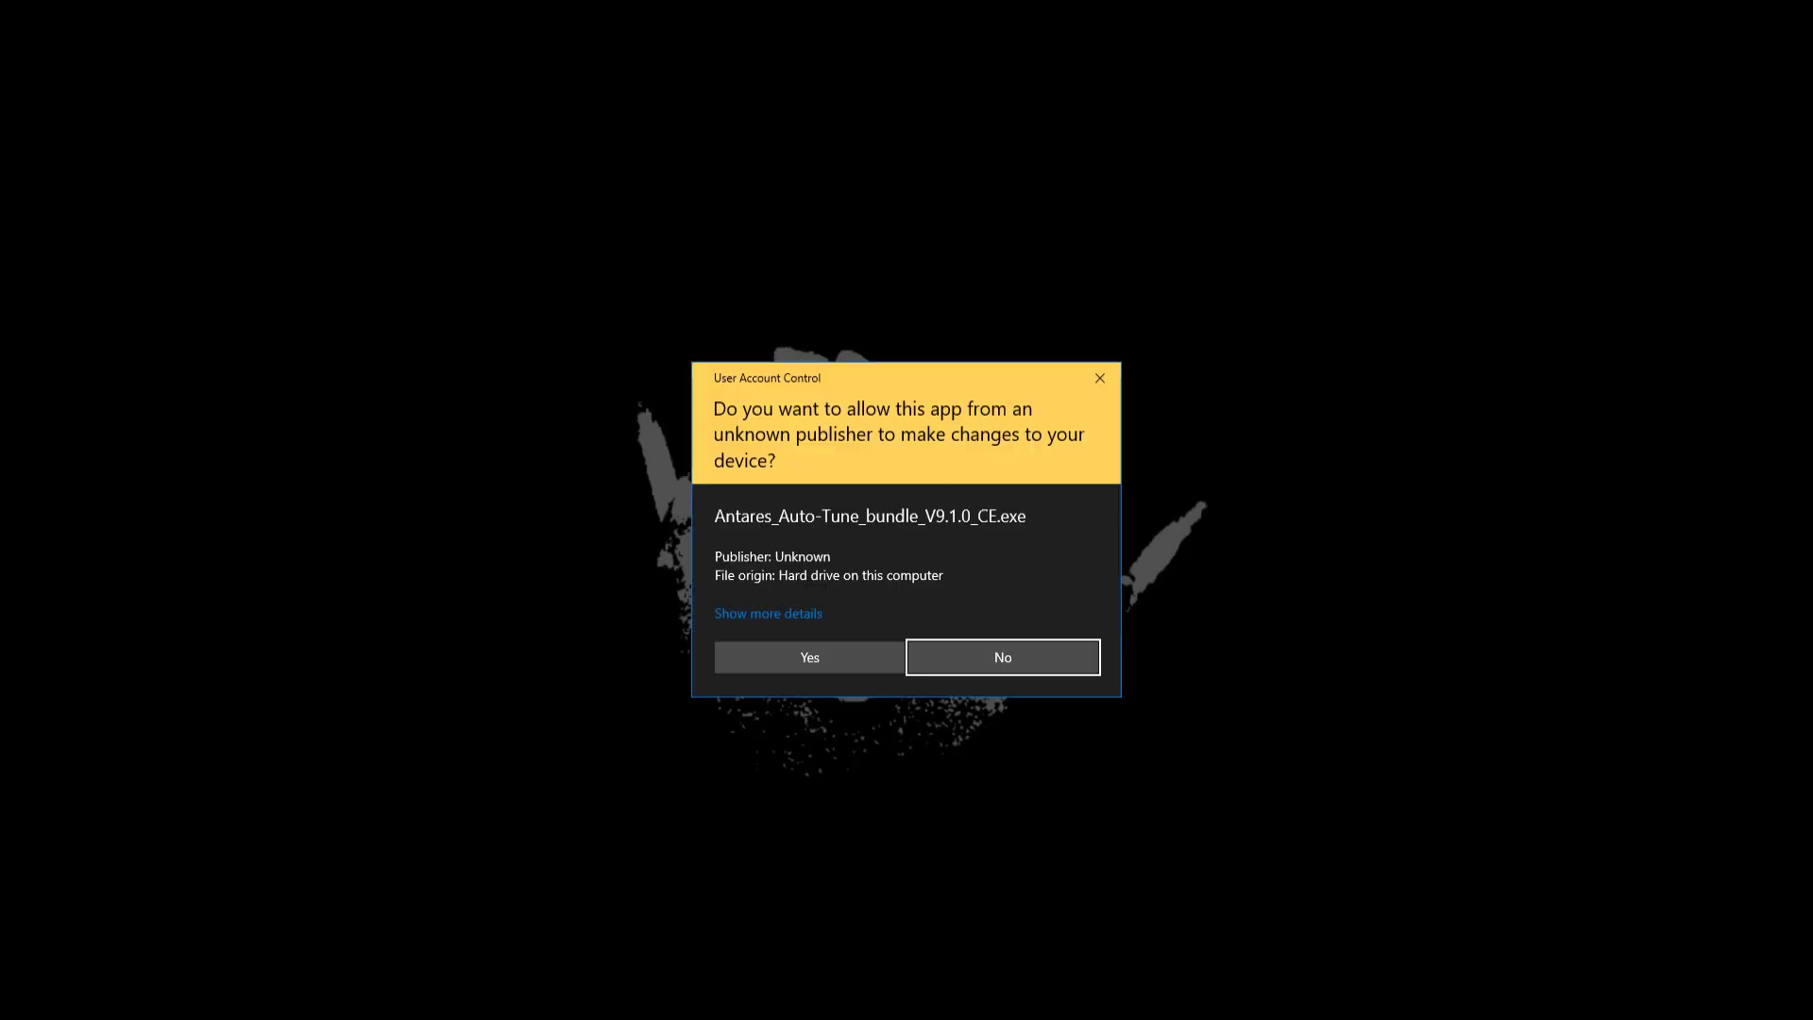
Allow the Auto-Tune installer to run and read through the Auto-Key, Access and EFX+ info lines.
left_click(809, 657)
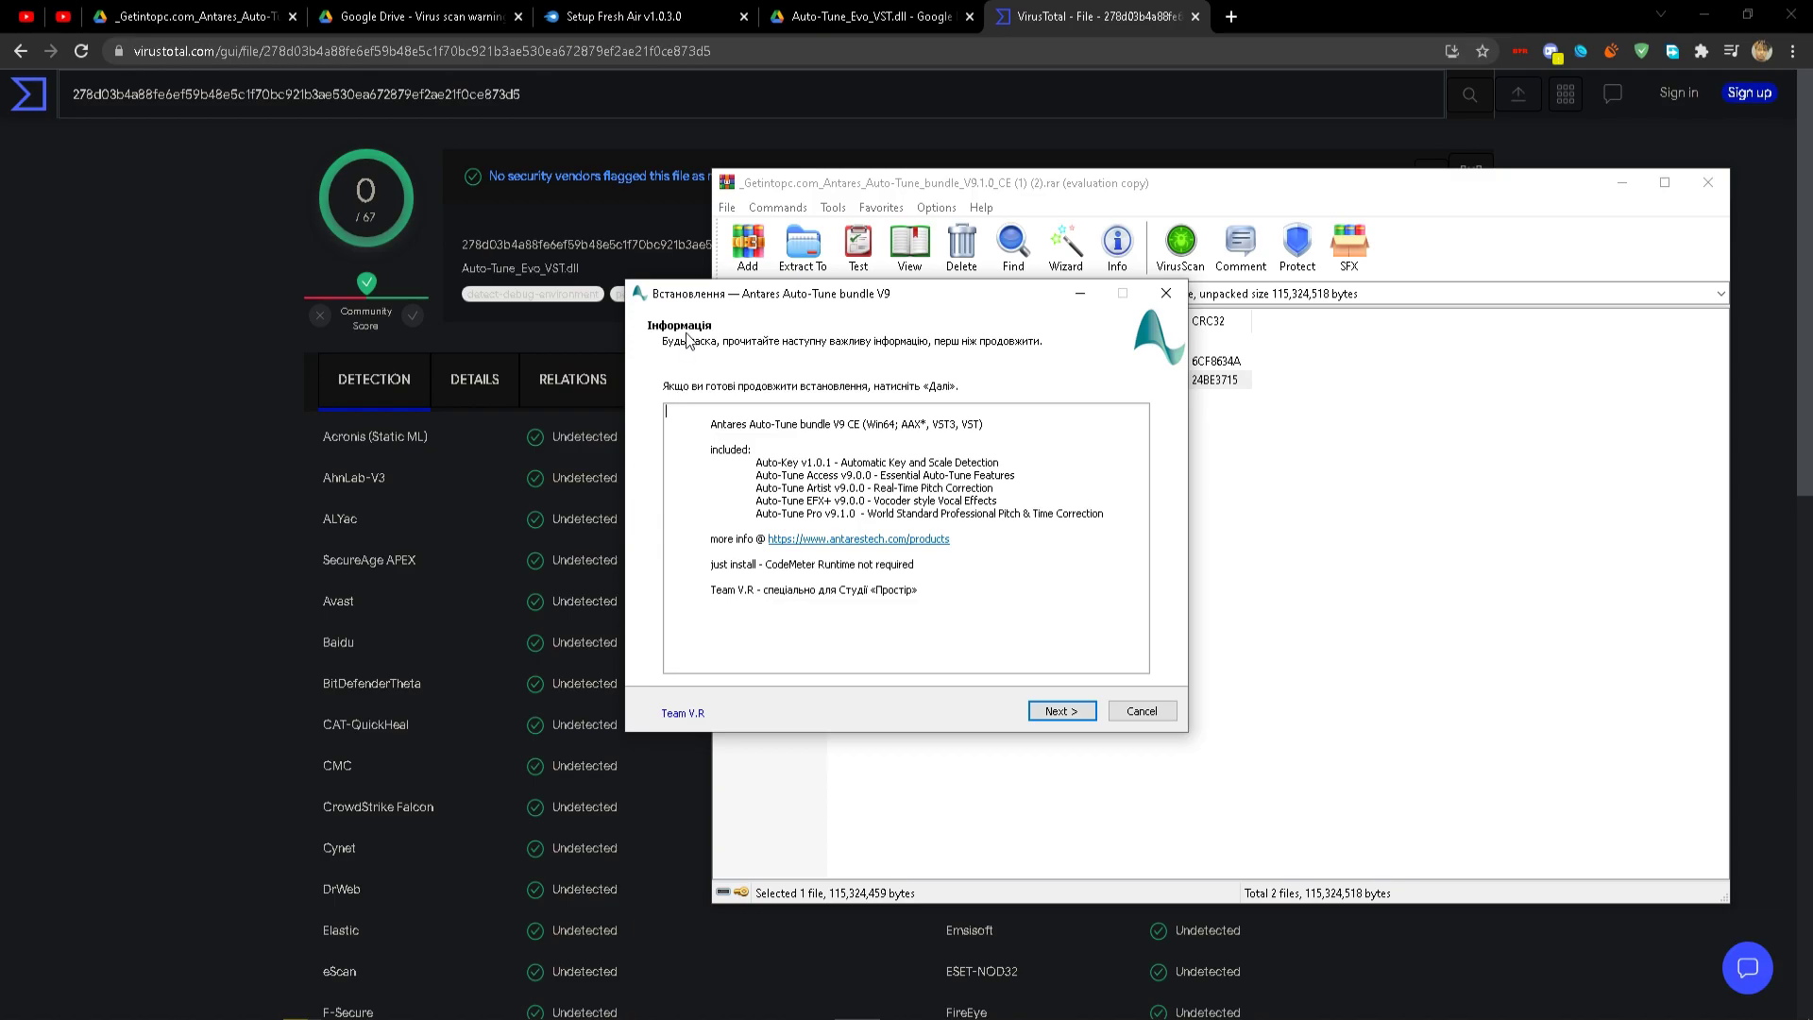
left_click_drag(766, 468, 838, 468)
left_click(776, 465)
left_click_drag(772, 476, 1108, 529)
left_click(795, 501)
left_click(797, 508)
left_click(822, 511)
left_click(822, 535)
Accept the default VST folder and all three plugin formats, then cancel the installer and return to FL Studio.
left_click(1061, 710)
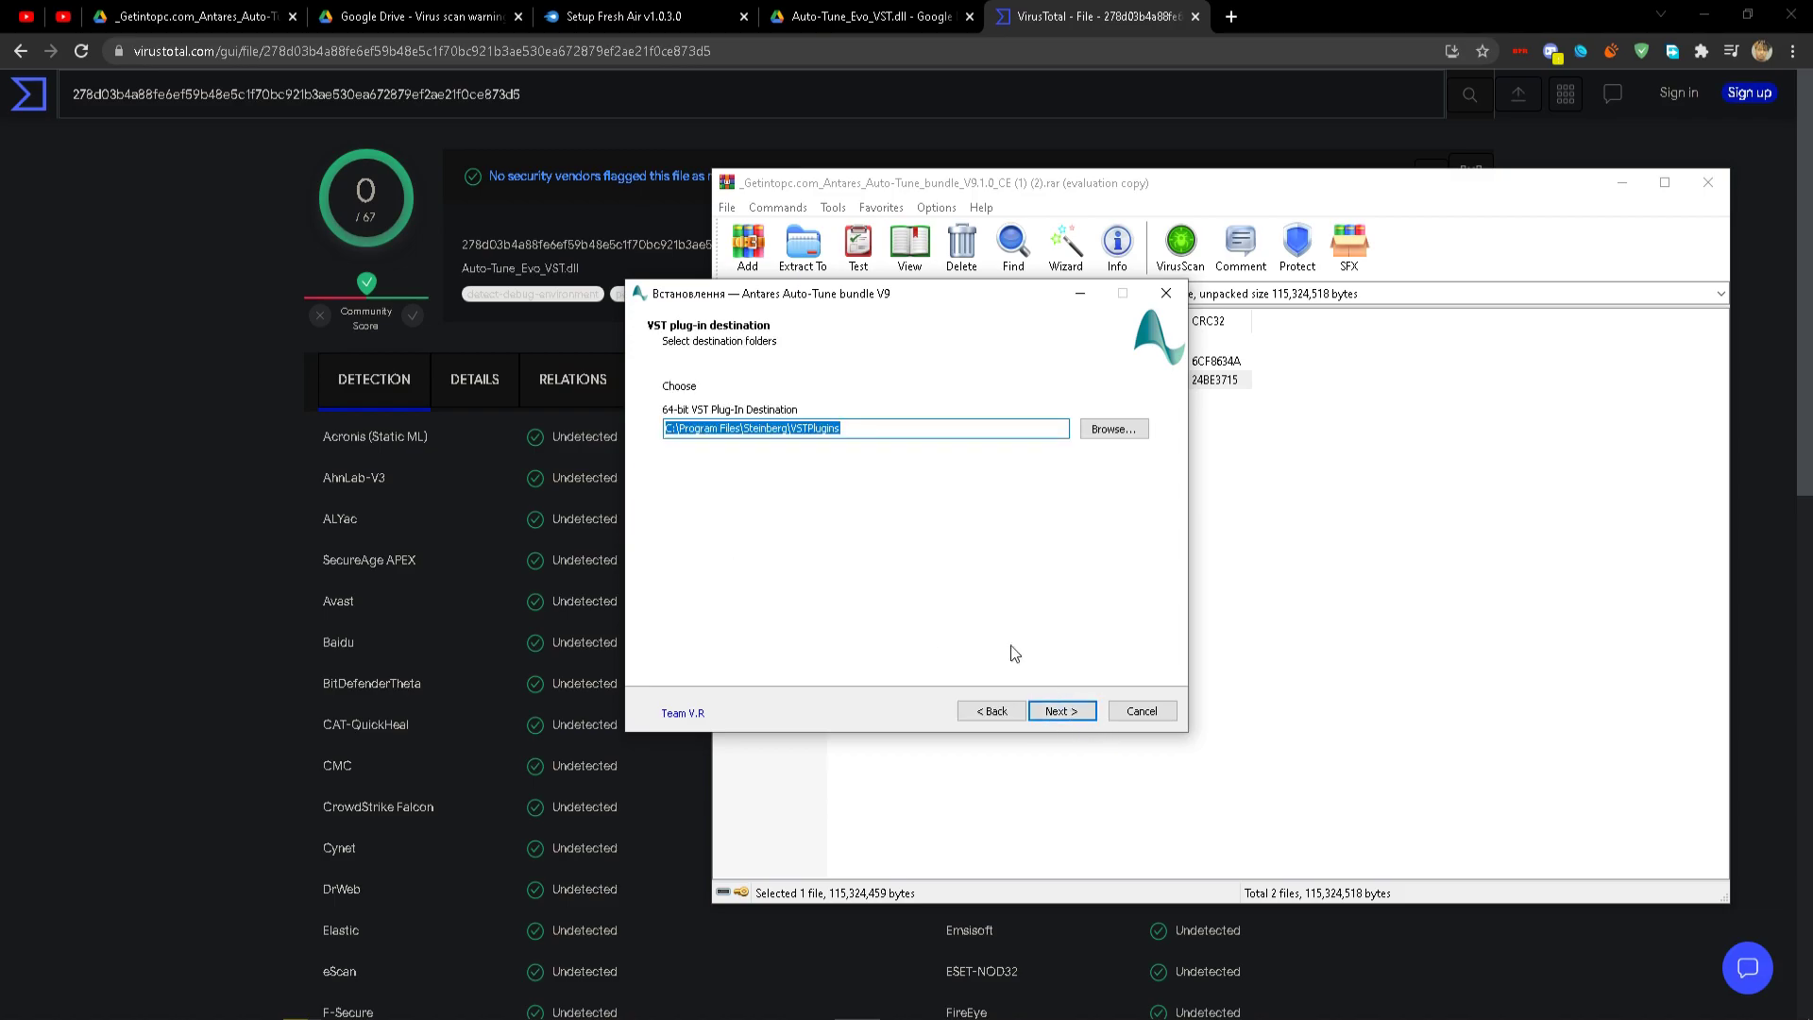
left_click(1056, 720)
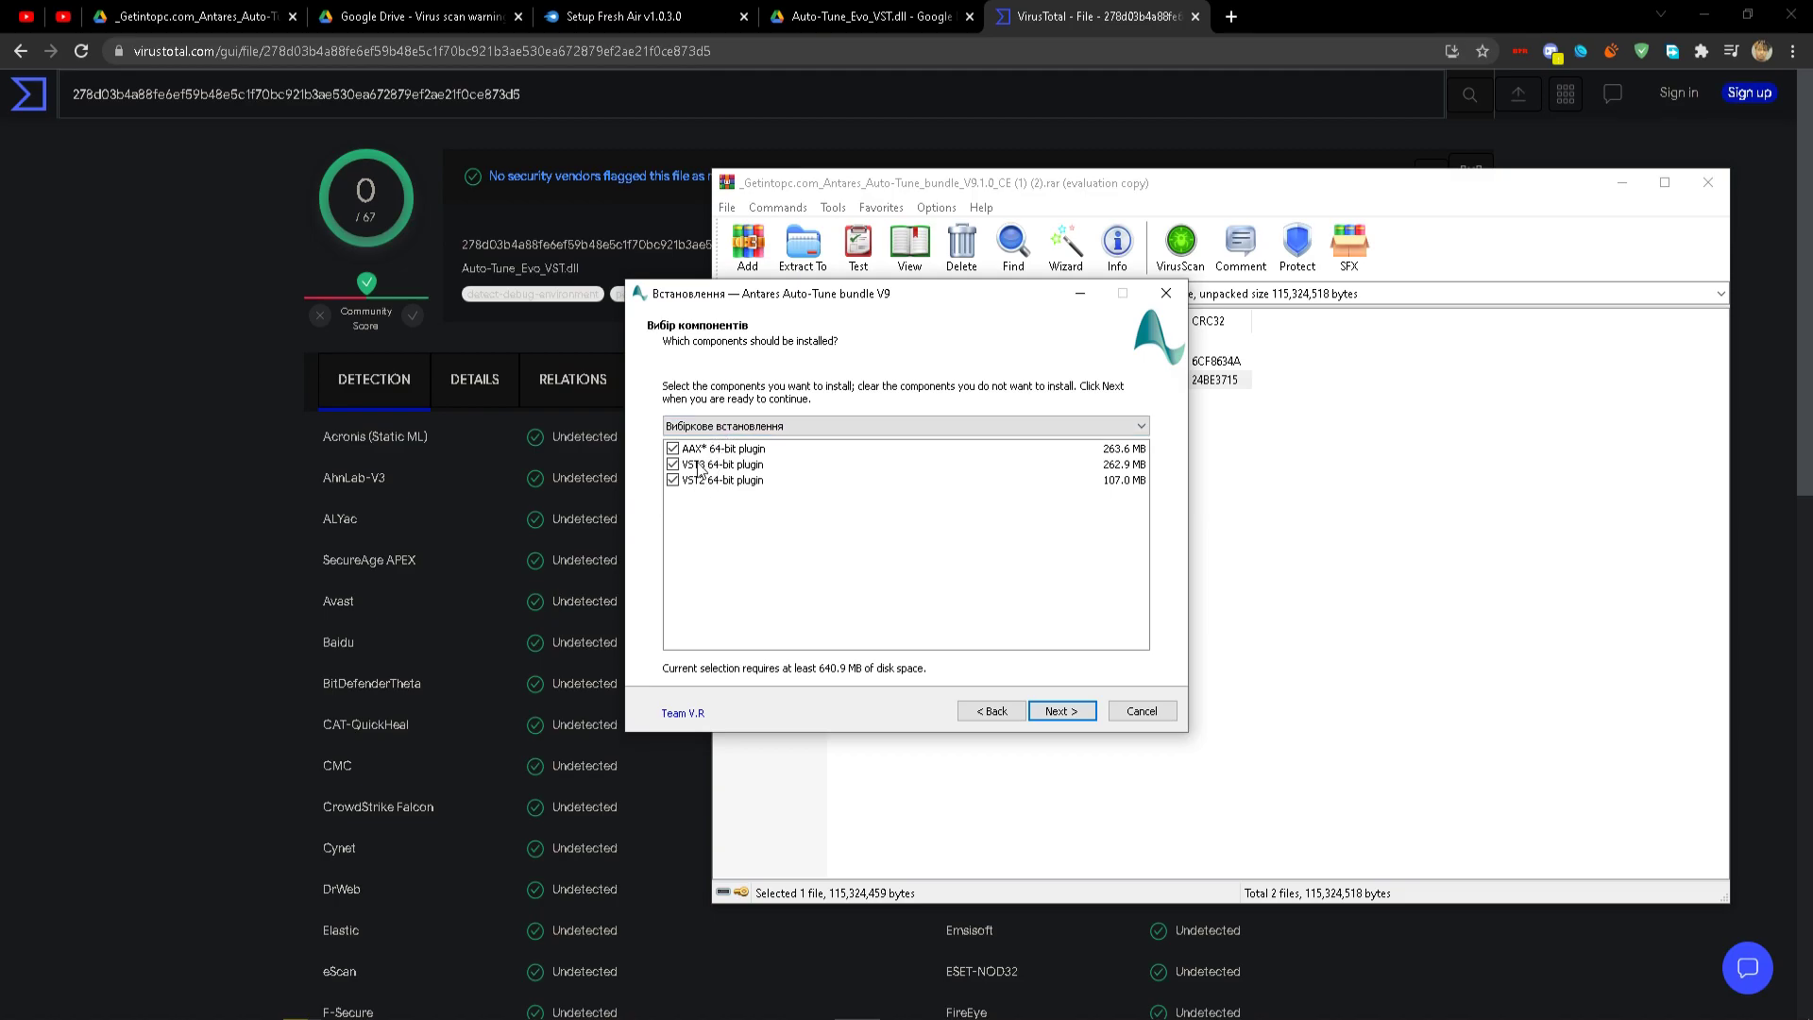
left_click(1062, 711)
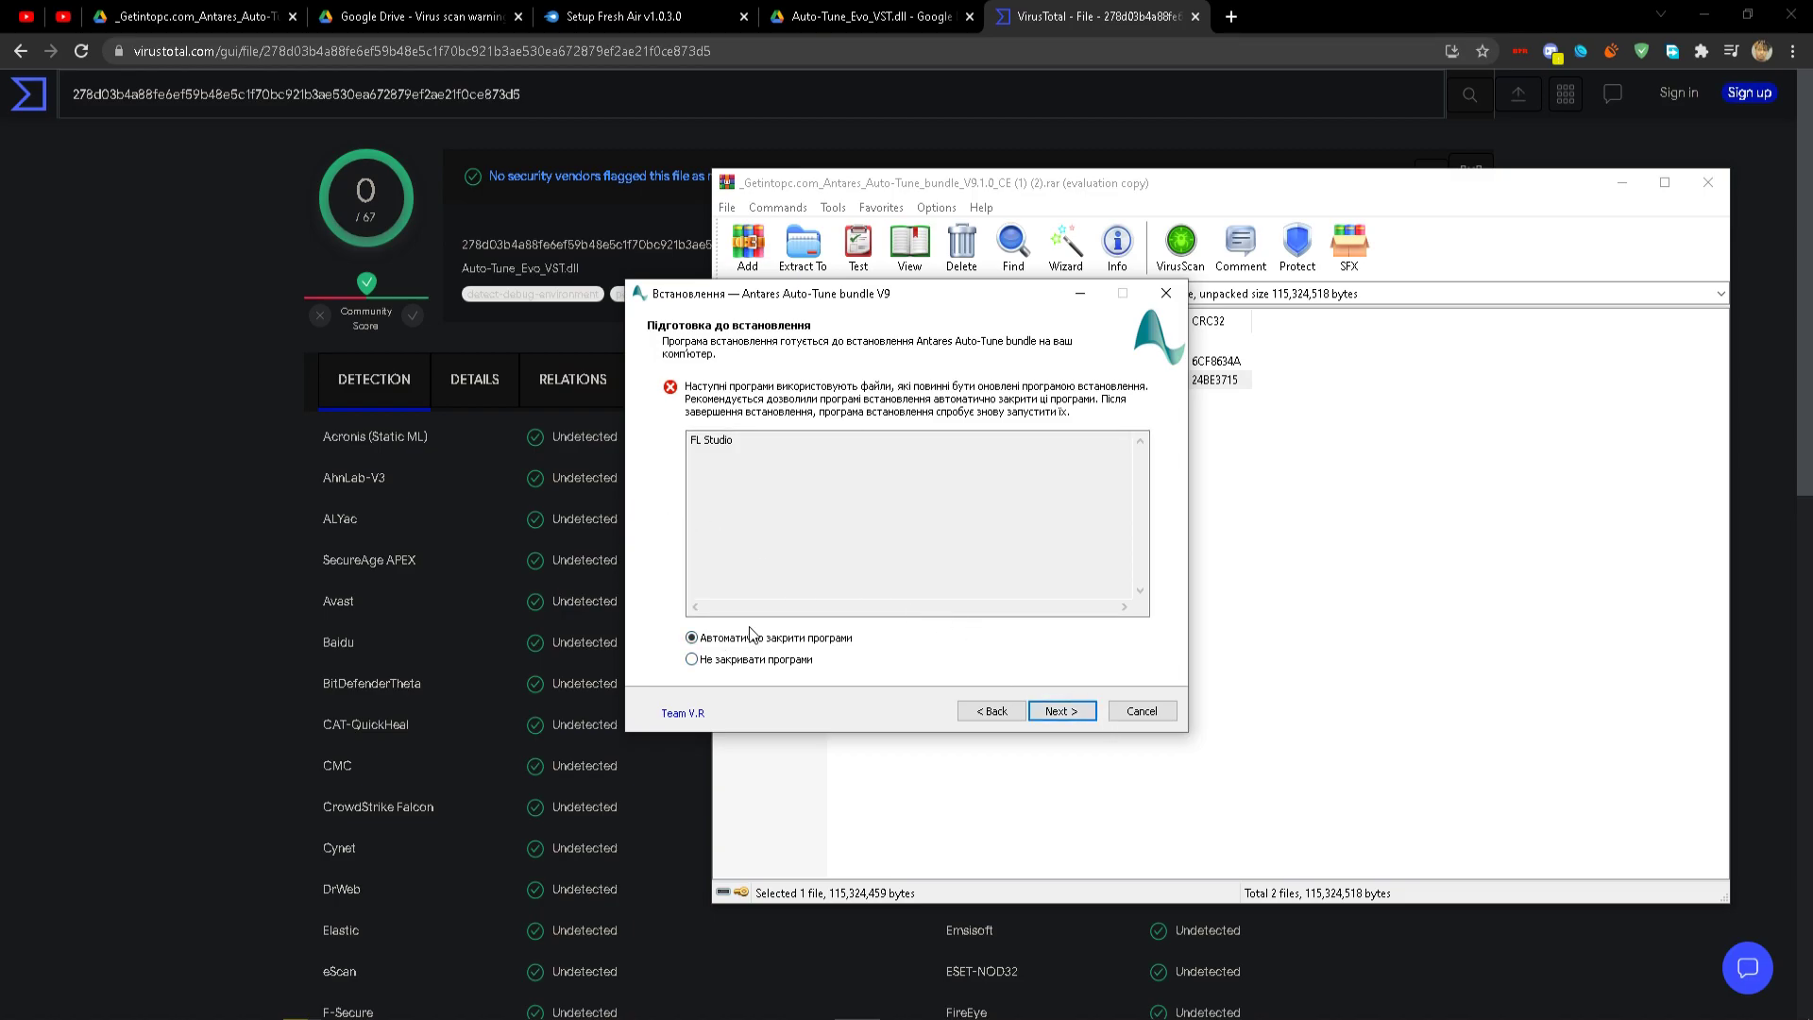
left_click(1124, 715)
left_click(972, 615)
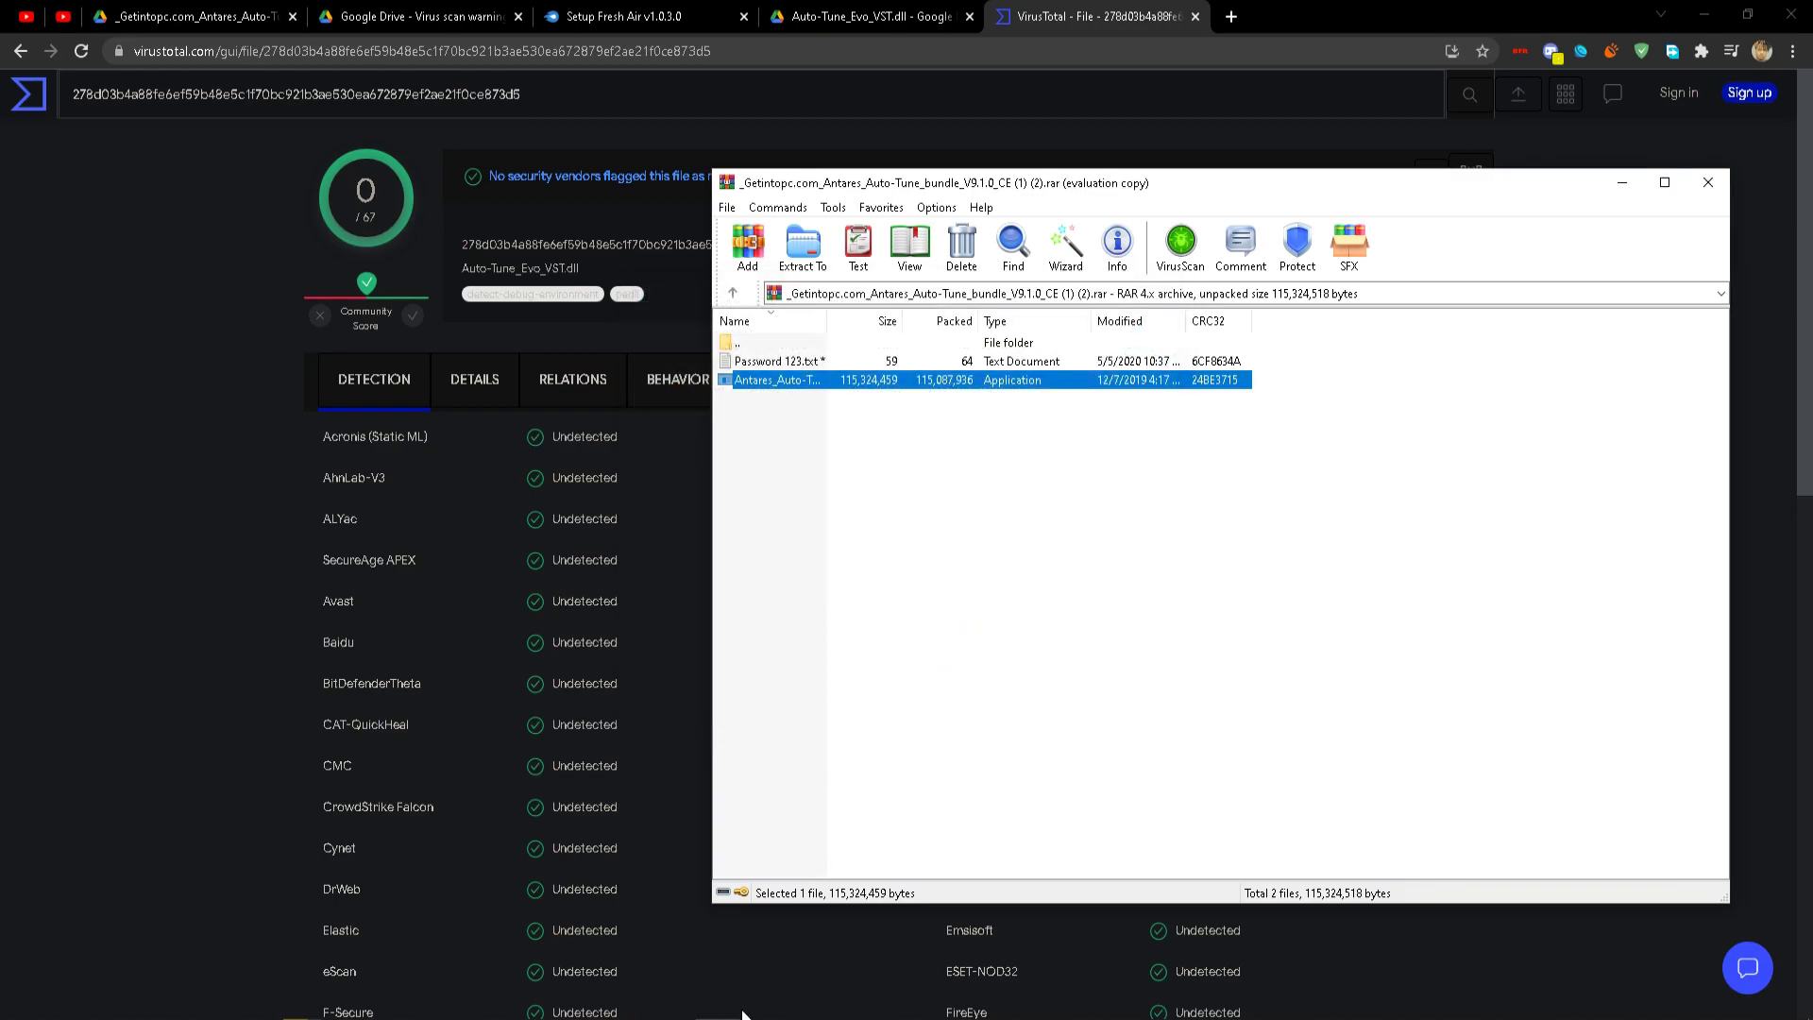
mouse_move(532, 1018)
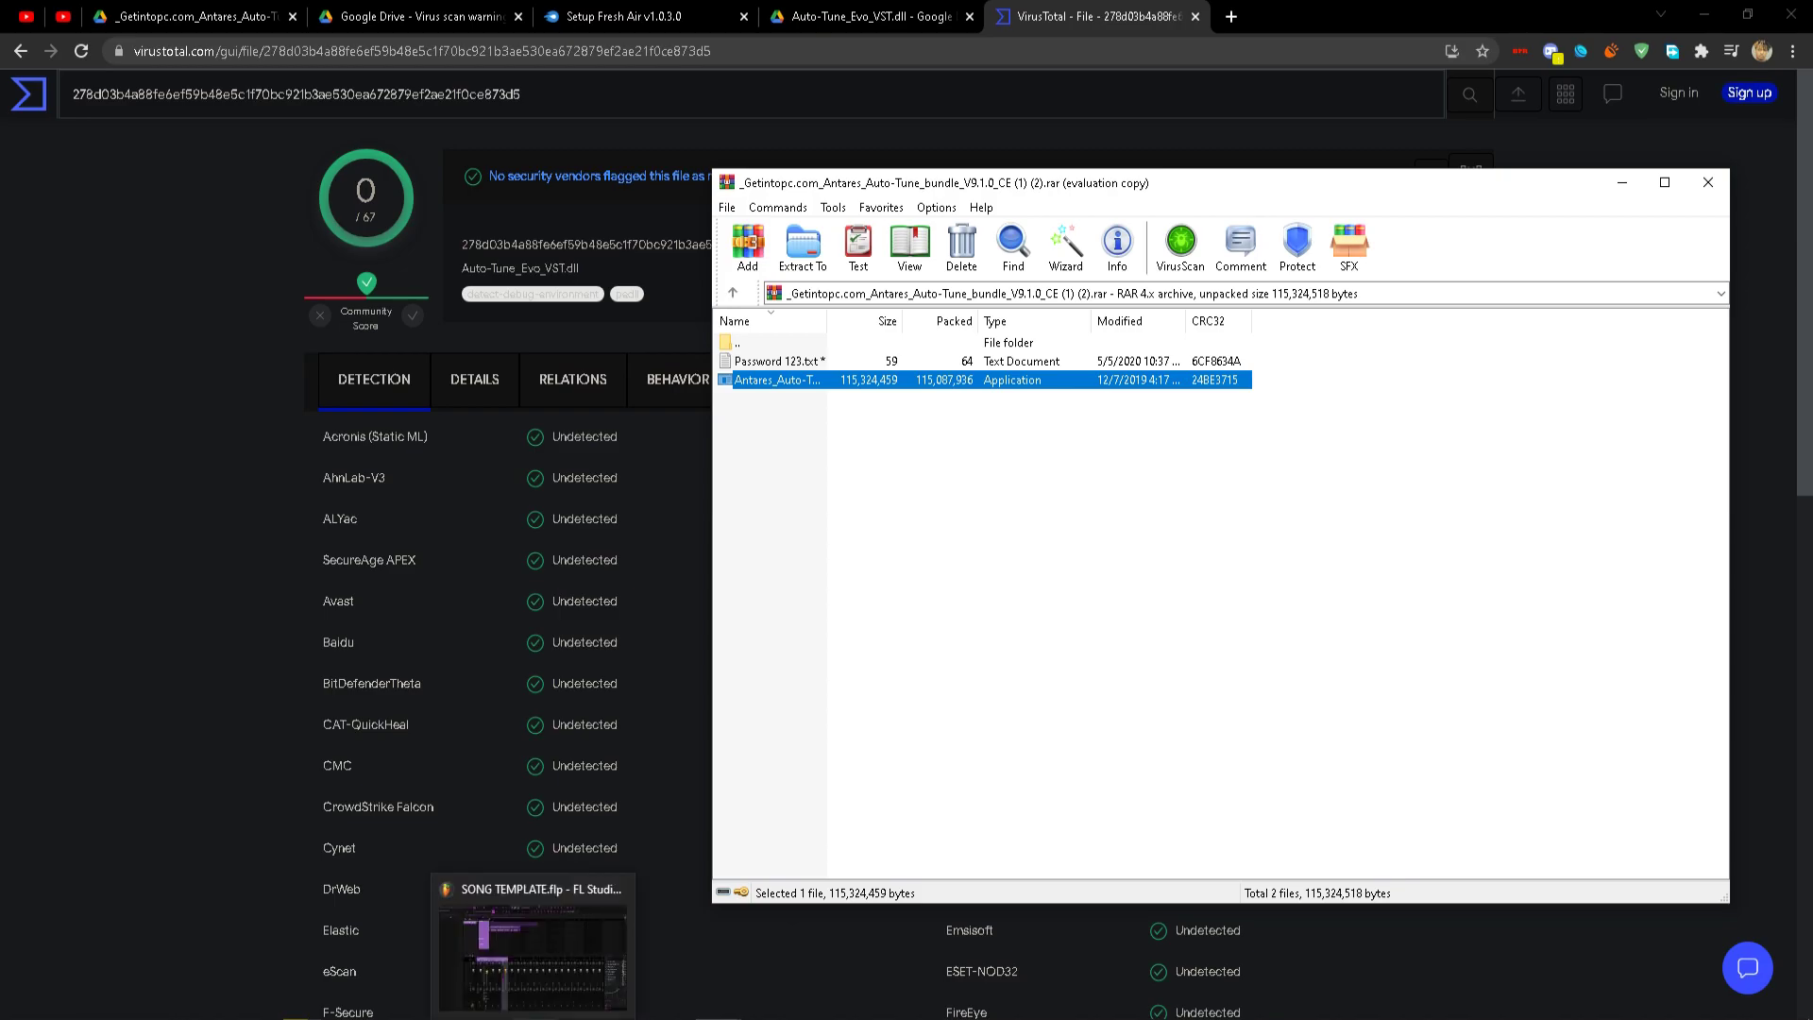
left_click(532, 949)
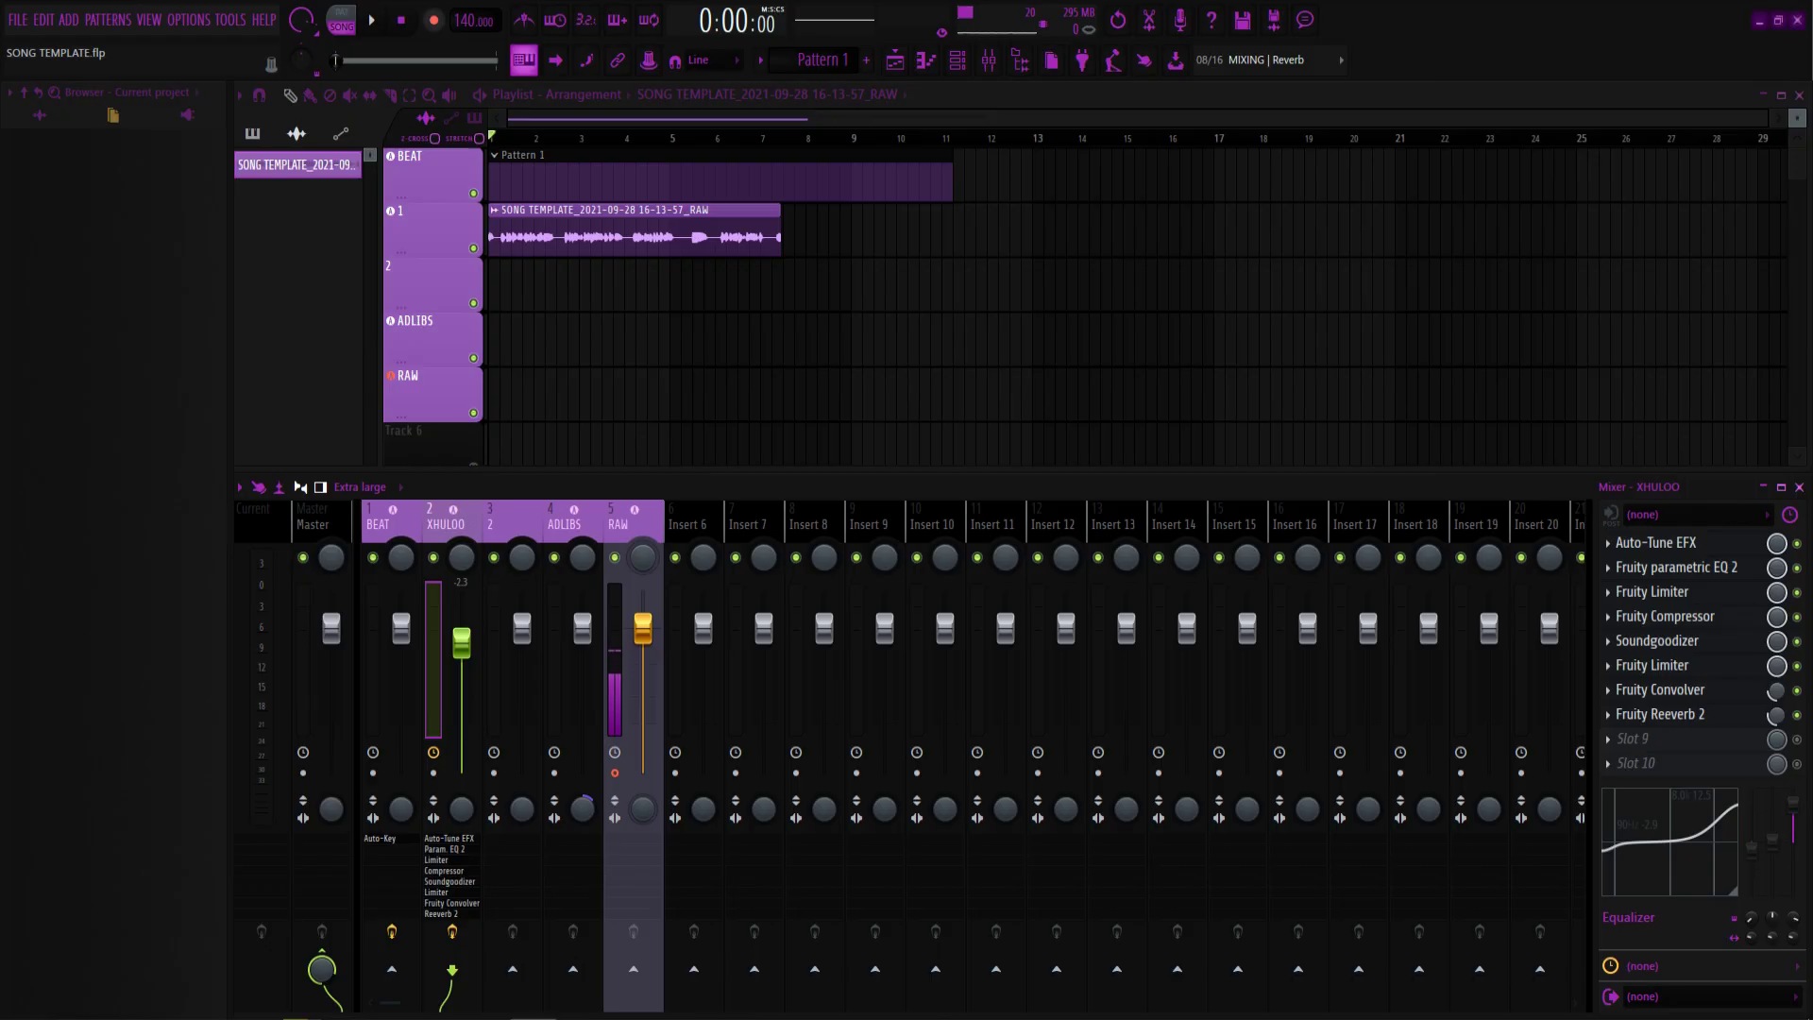
Run a fresh plugin scan in Plugin Manager, which finds 205 plugins.
left_click(192, 20)
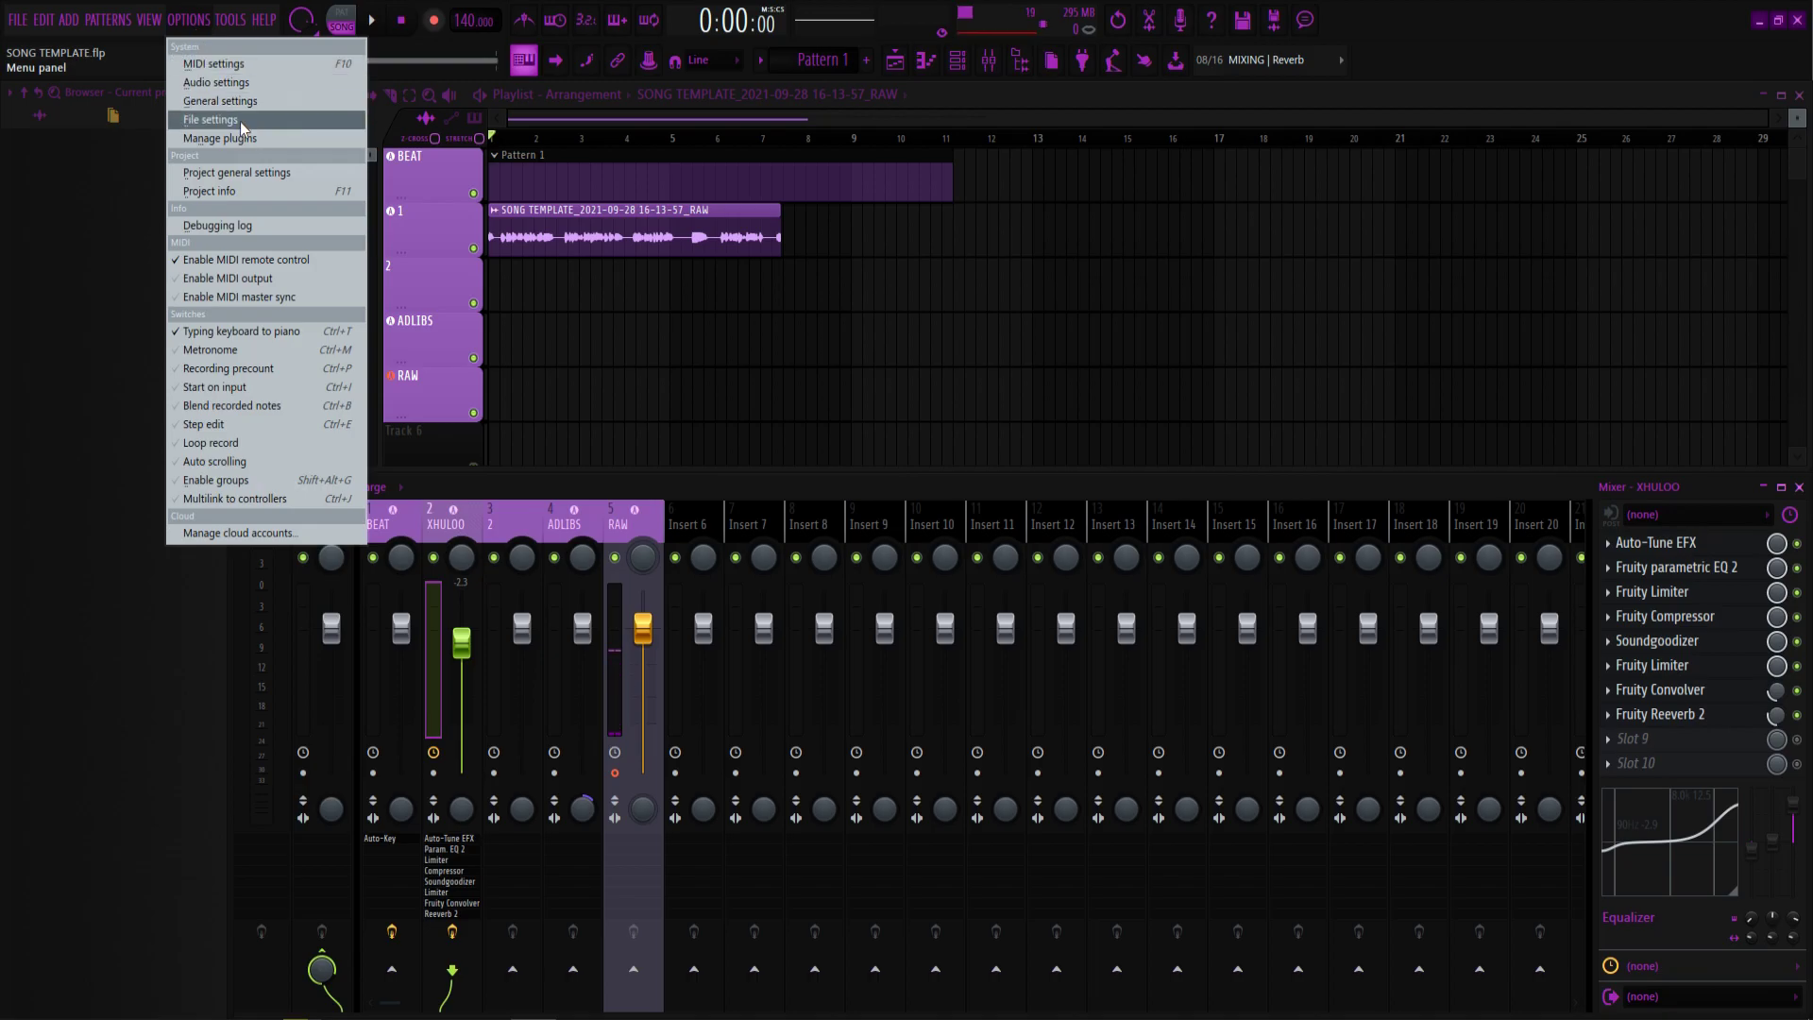
key("Escape")
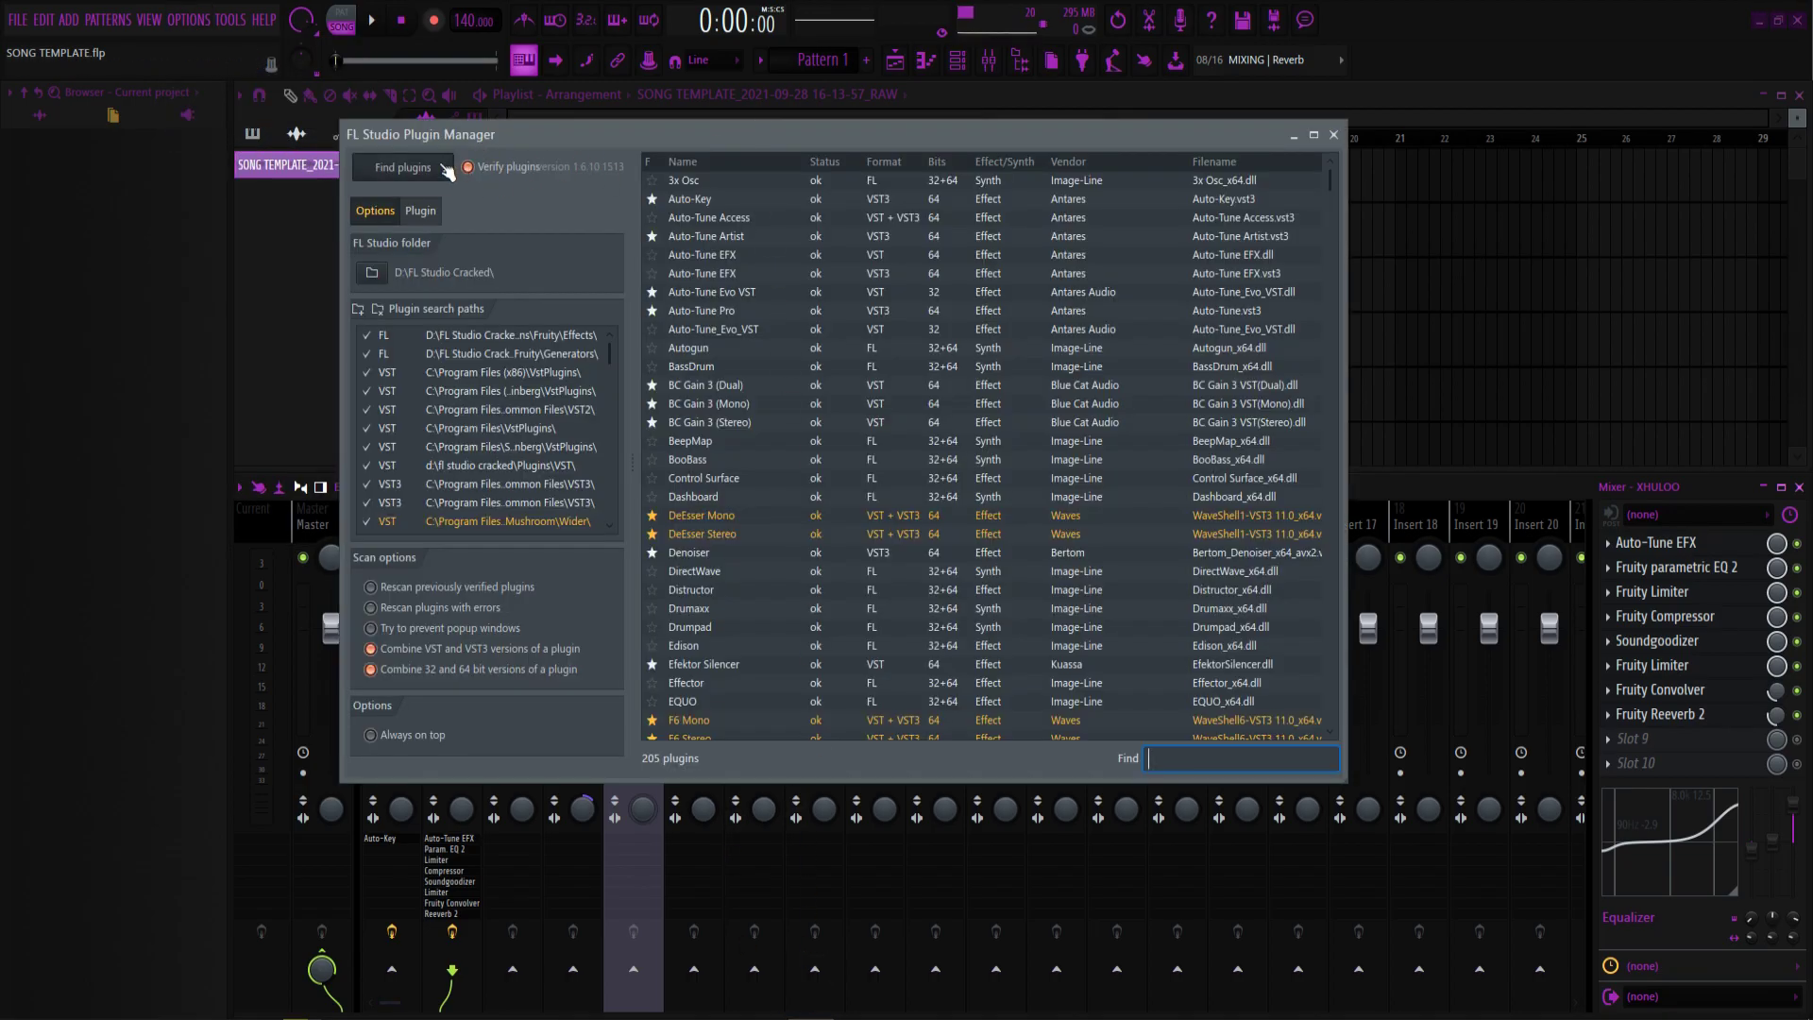
left_click(415, 176)
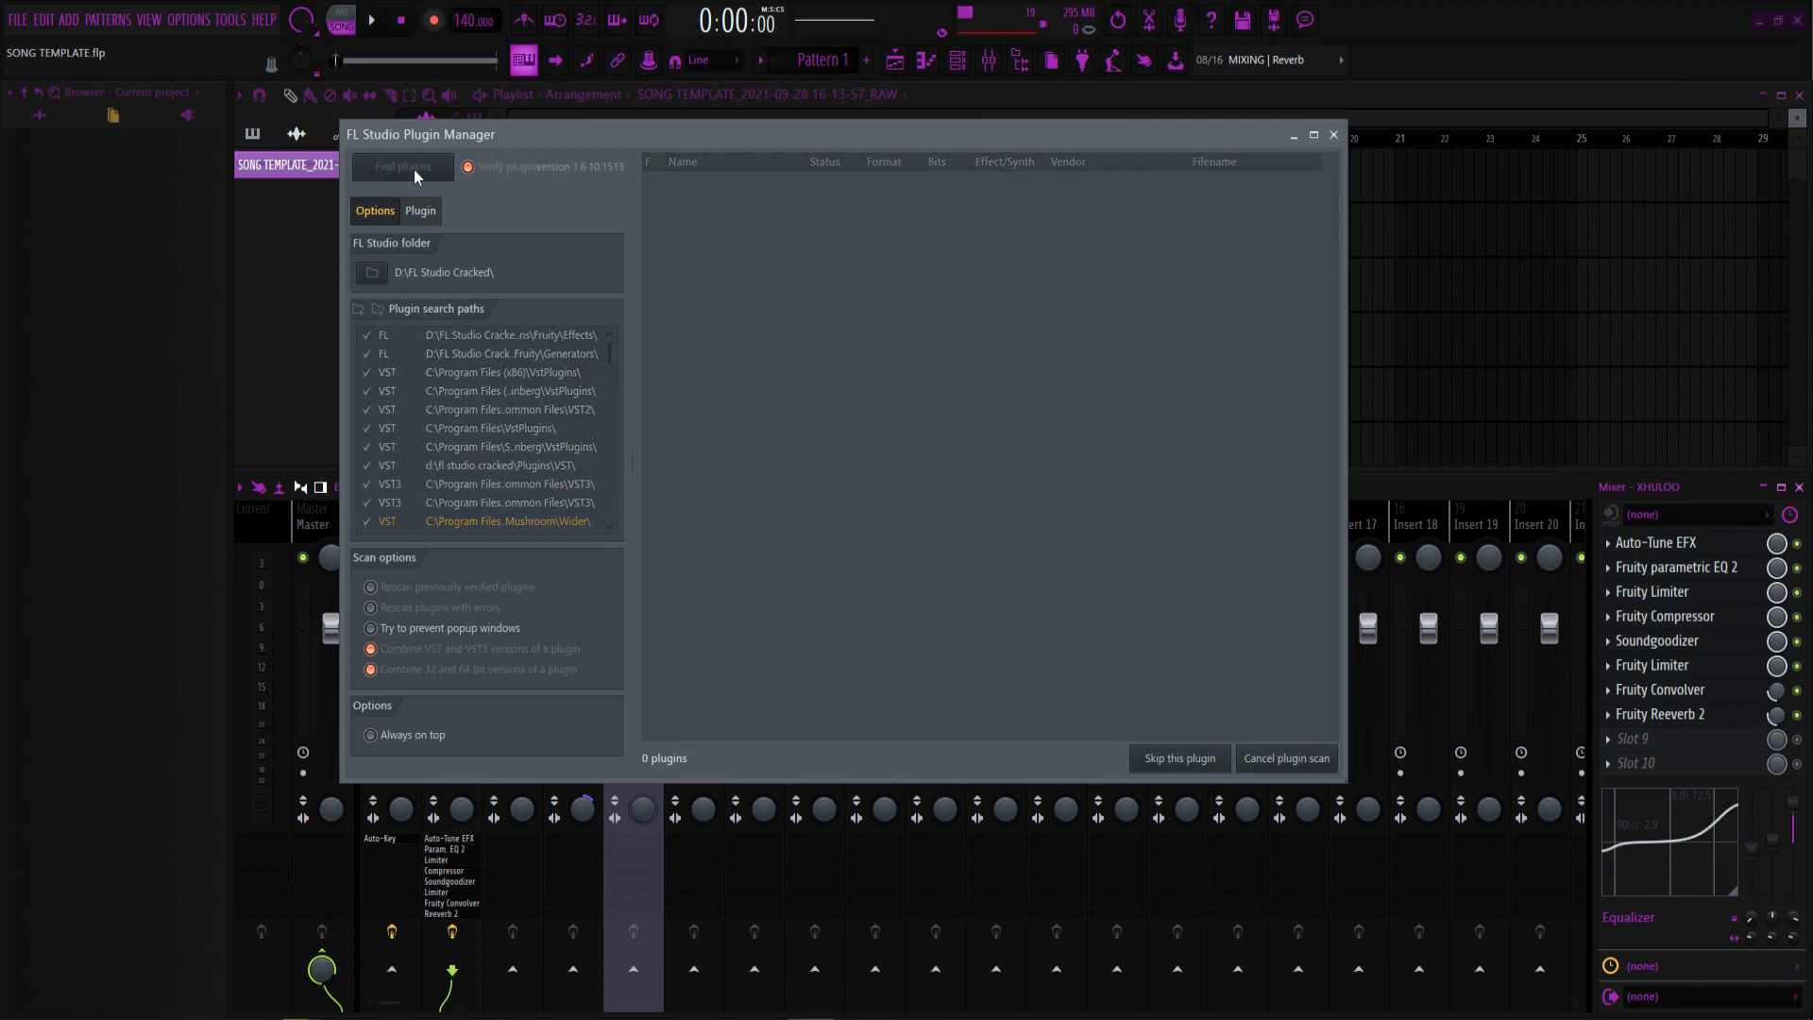
left_click(1254, 761)
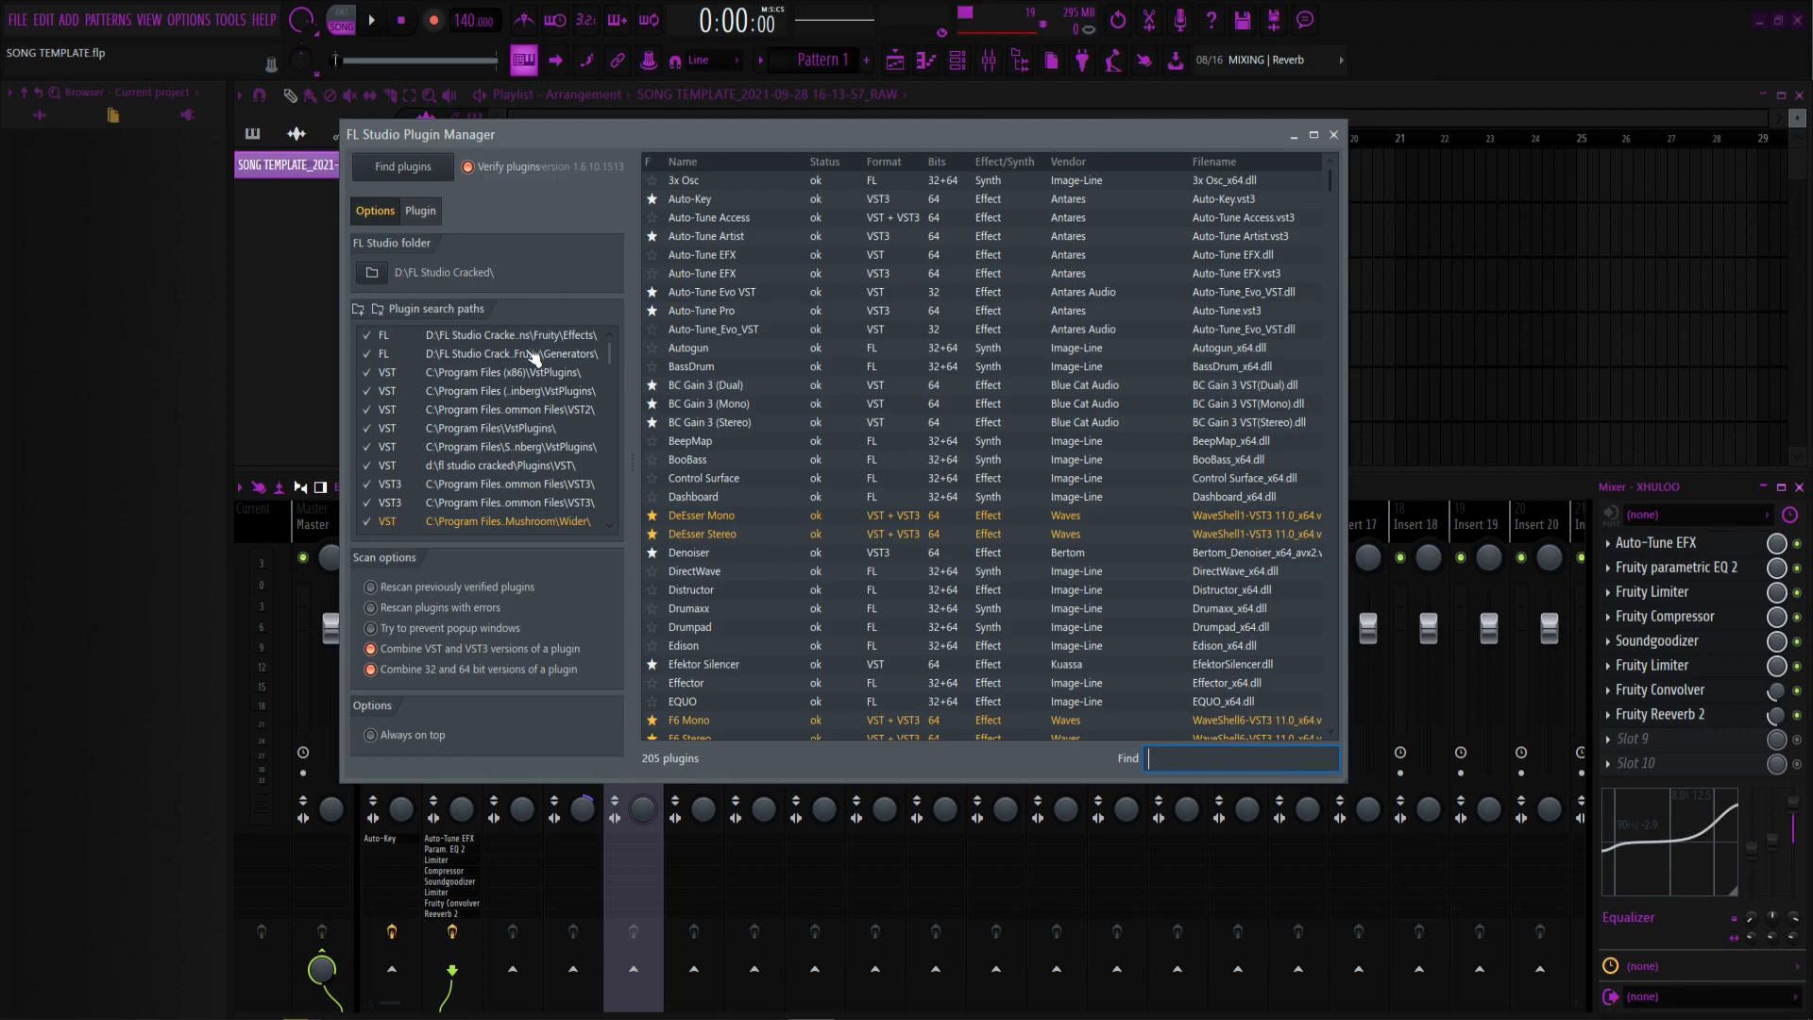
Search the plugin list for 'auto' and 'fre' to confirm Auto-Tune and Fresh Air, then close Plugin Manager.
type("auto")
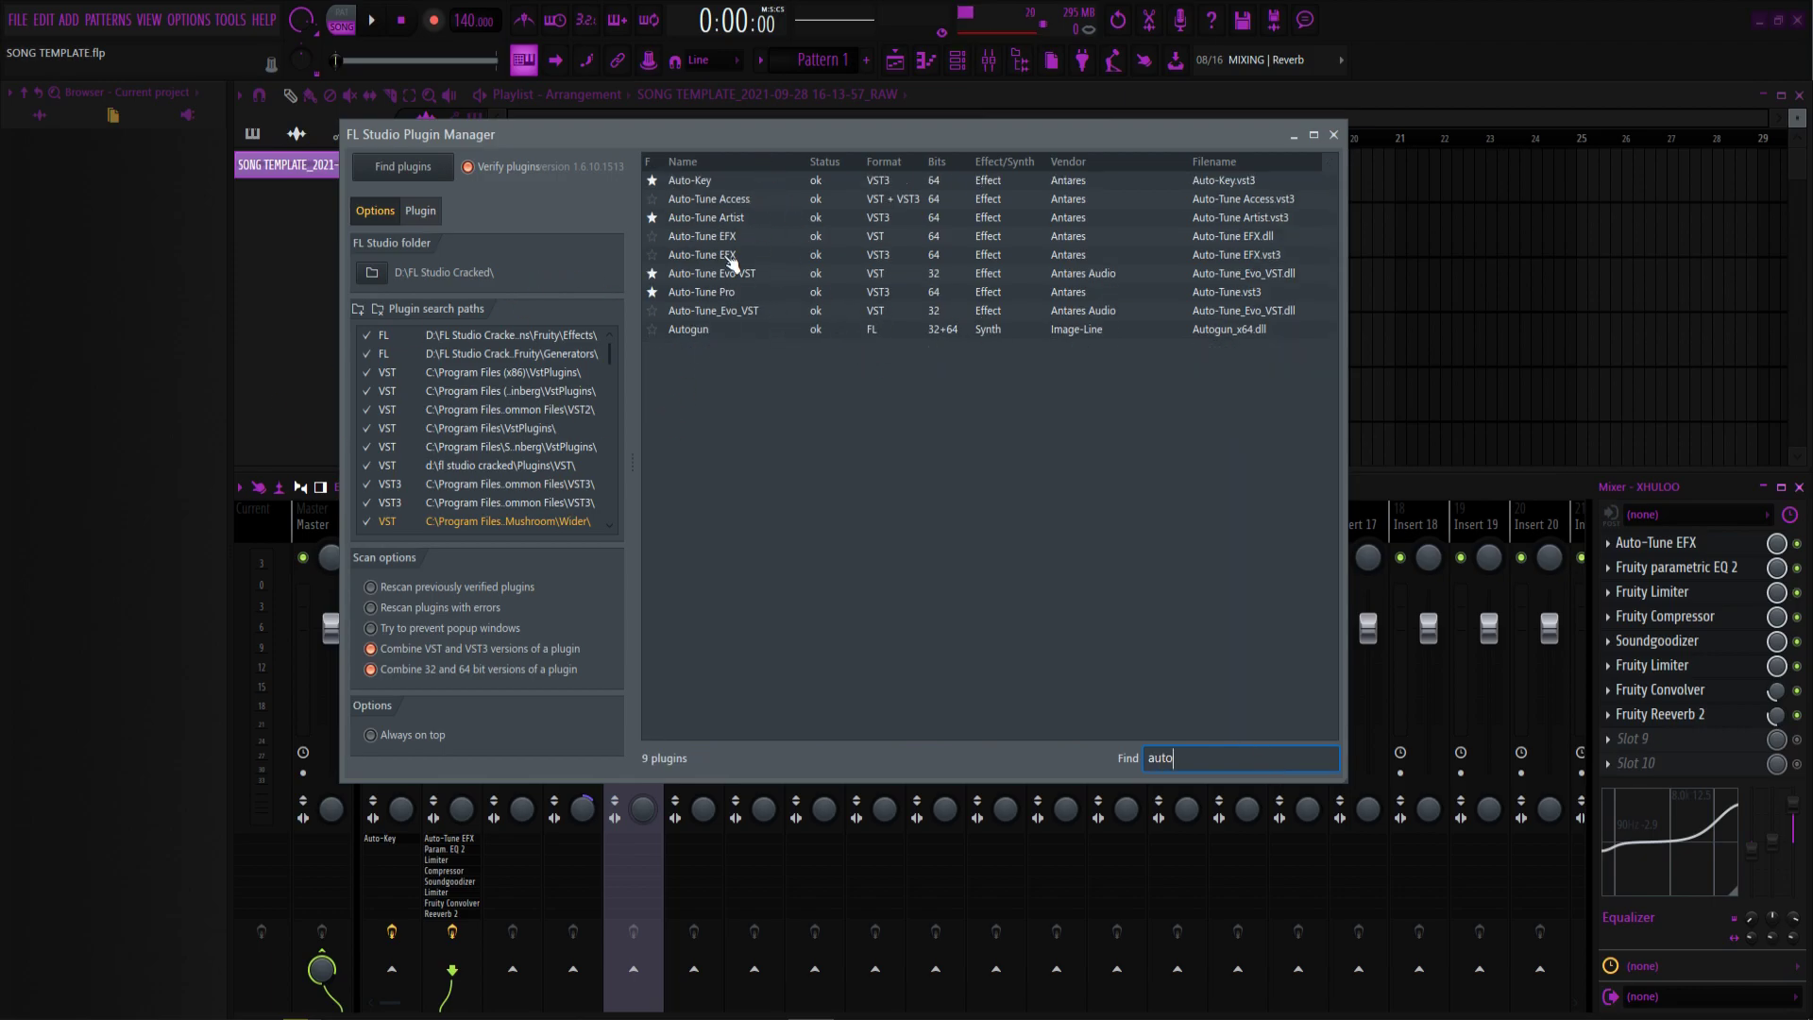
double_click(1225, 761)
key("BackSpace")
type("fre")
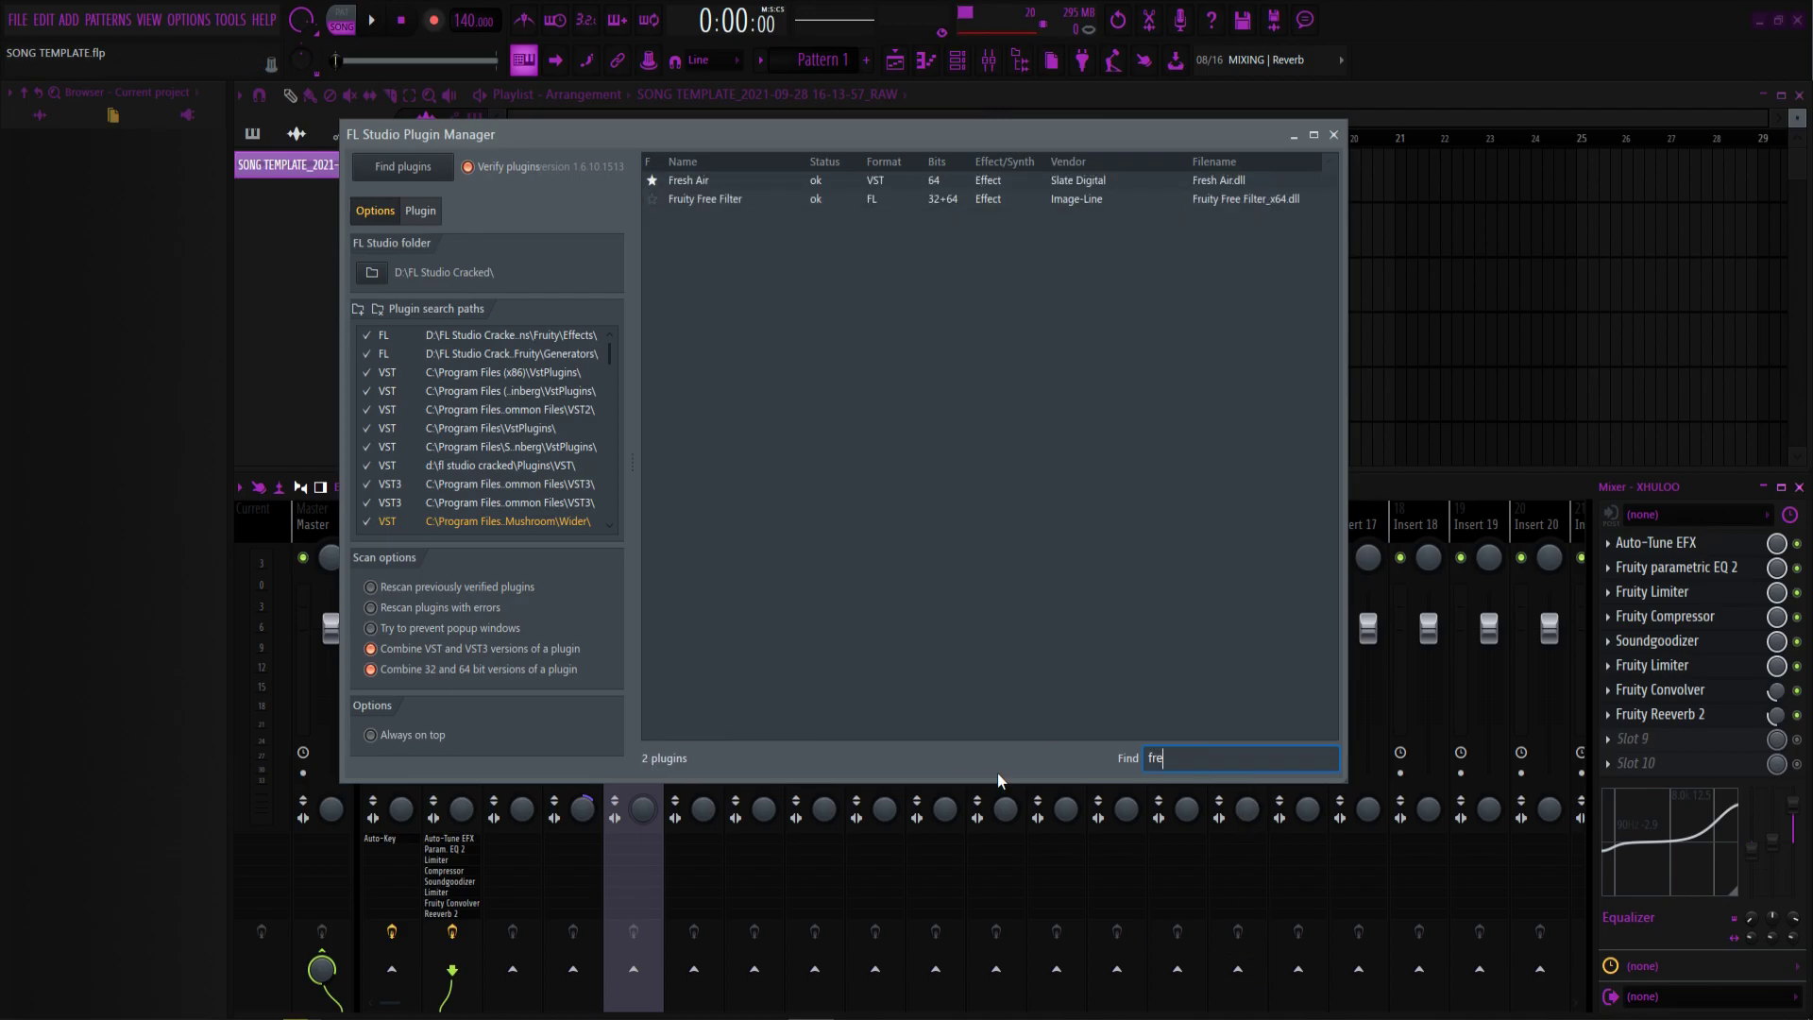
key("BackSpace")
key("BackSpace")
key("BackSpace")
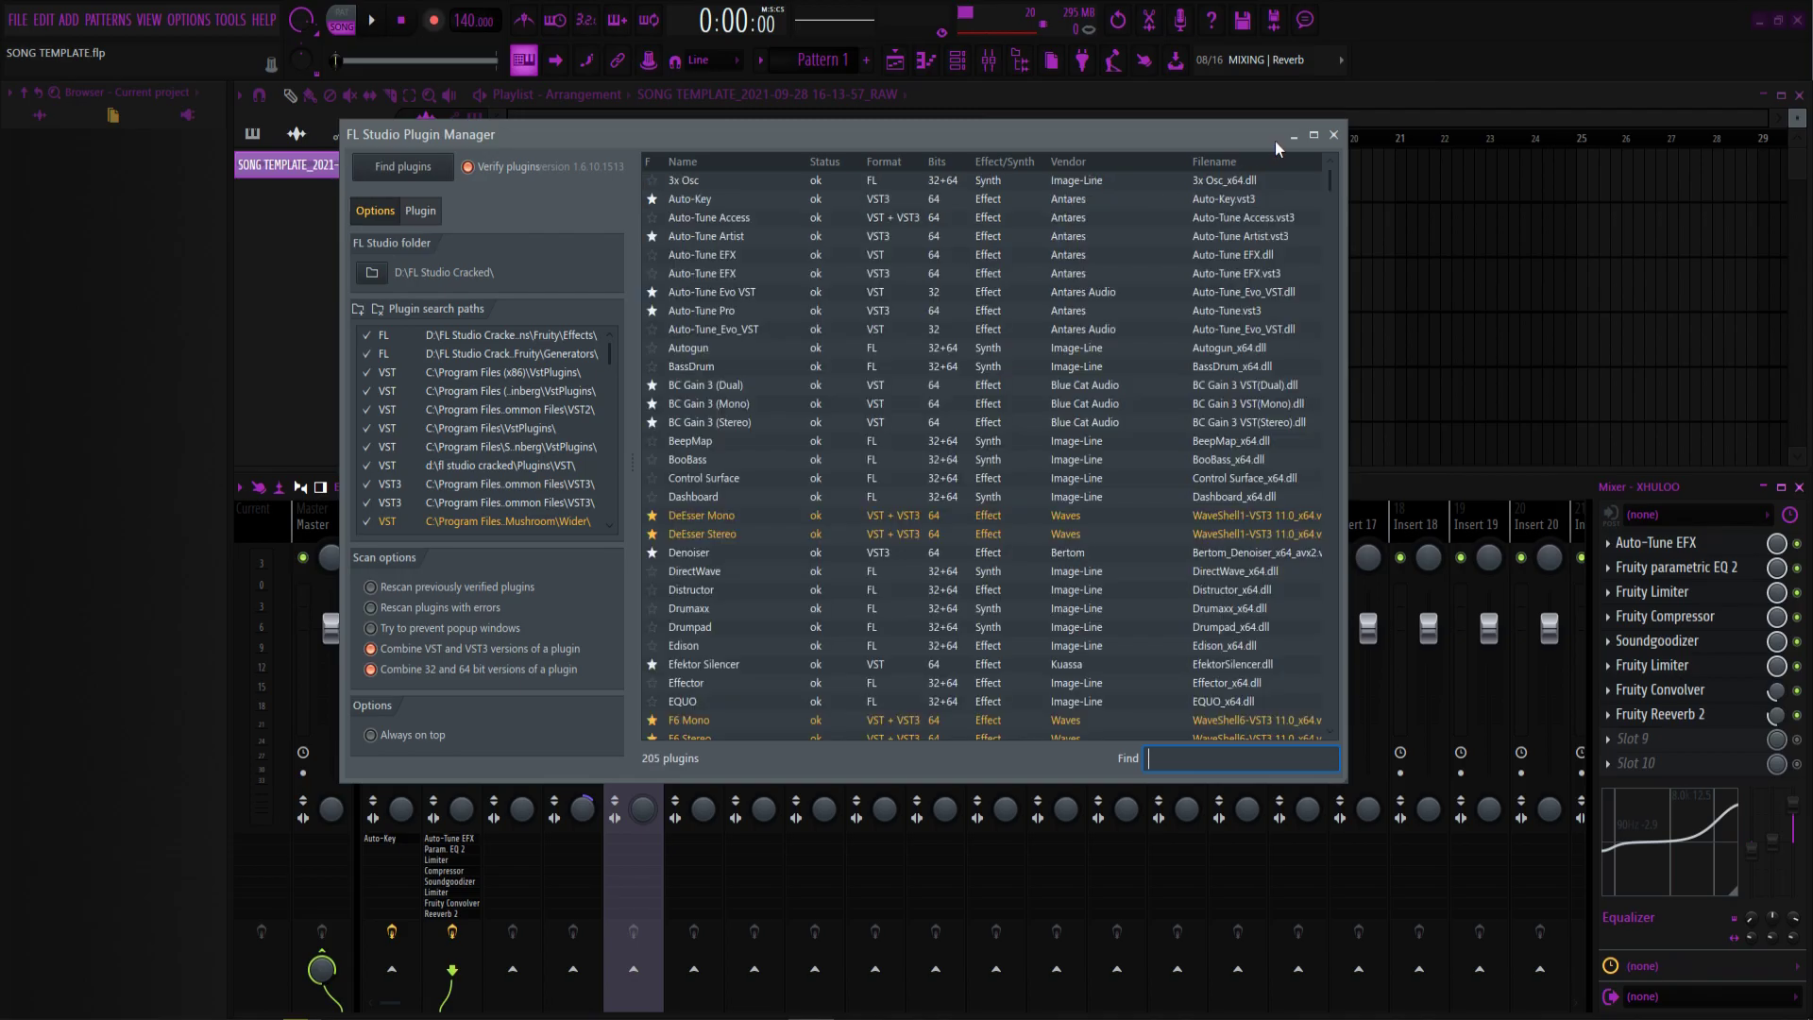
left_click(1335, 135)
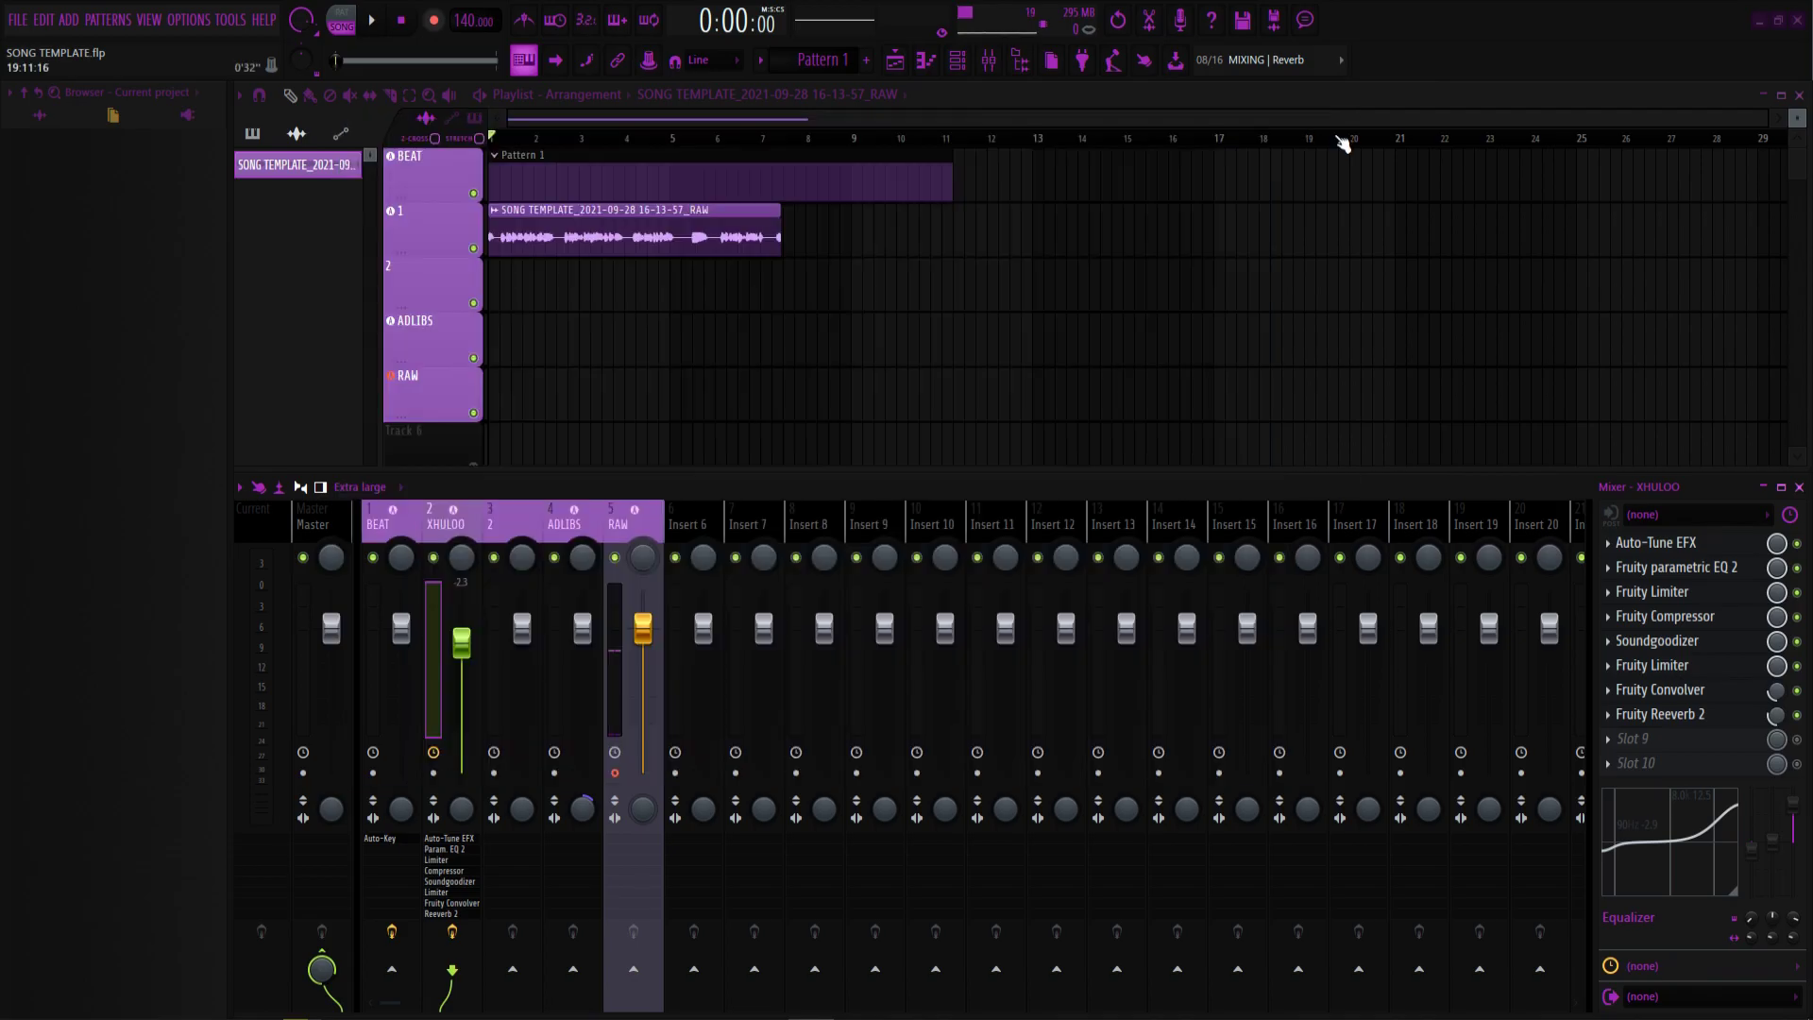